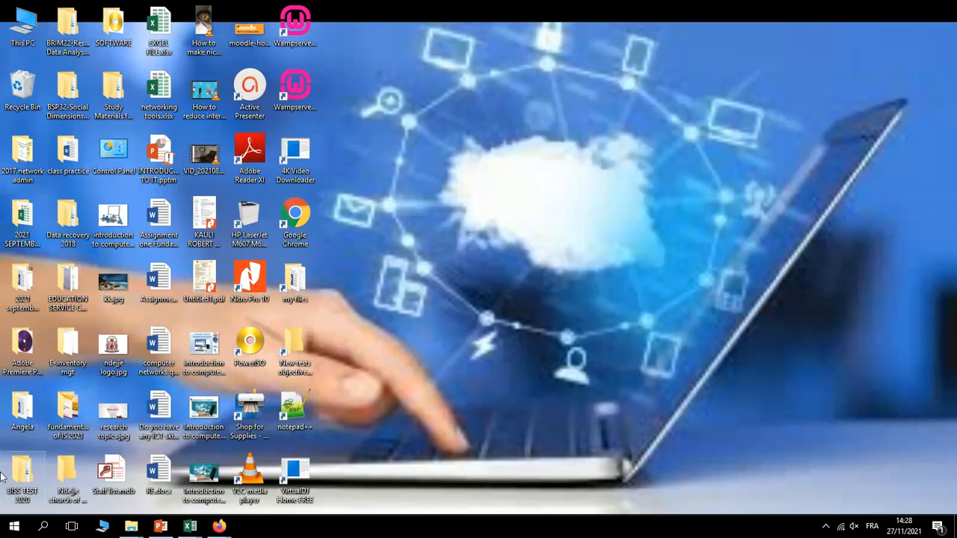
Open the Start menu's list of installed apps from the taskbar
click(14, 527)
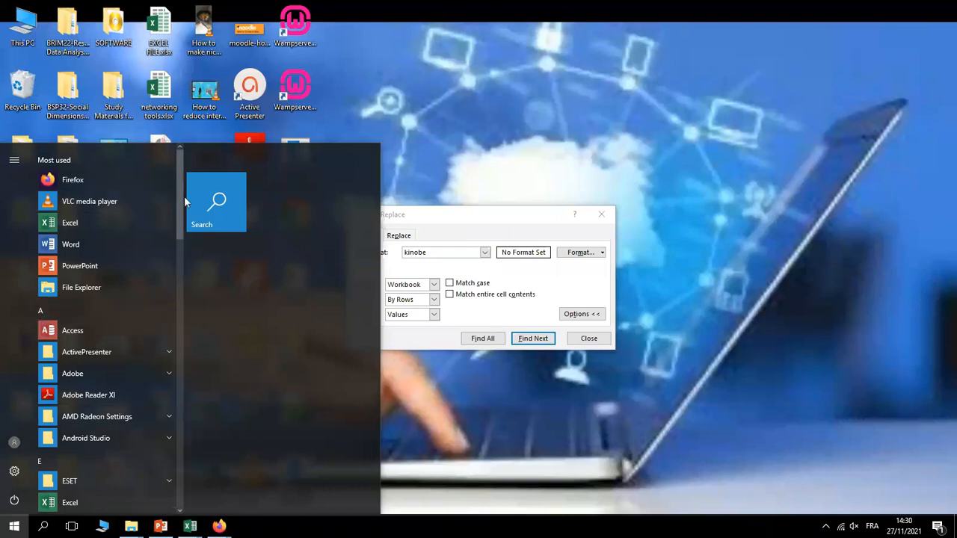
drag(180, 202, 168, 469)
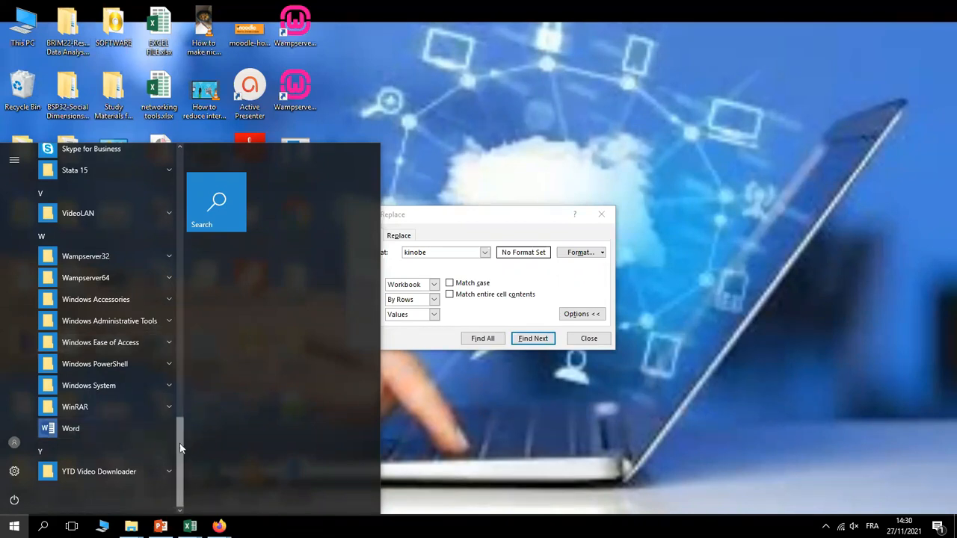
drag(180, 444, 188, 184)
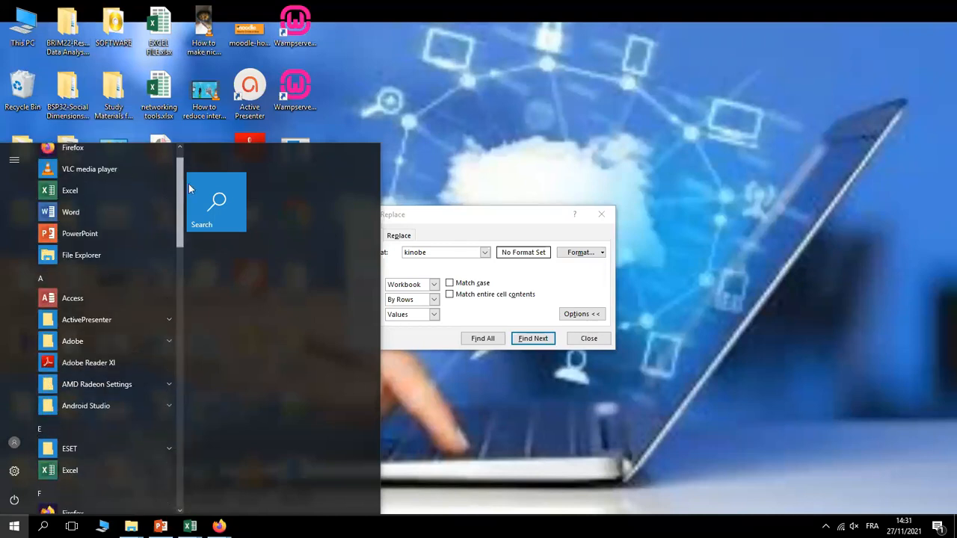
drag(188, 184, 185, 207)
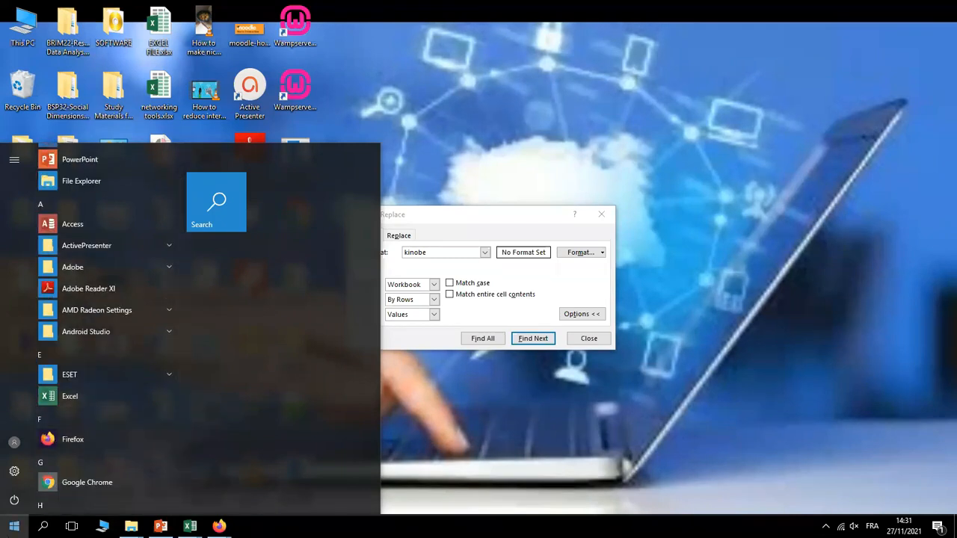
Search Windows for 'wo' and launch Word 2016 from the results
click(45, 528)
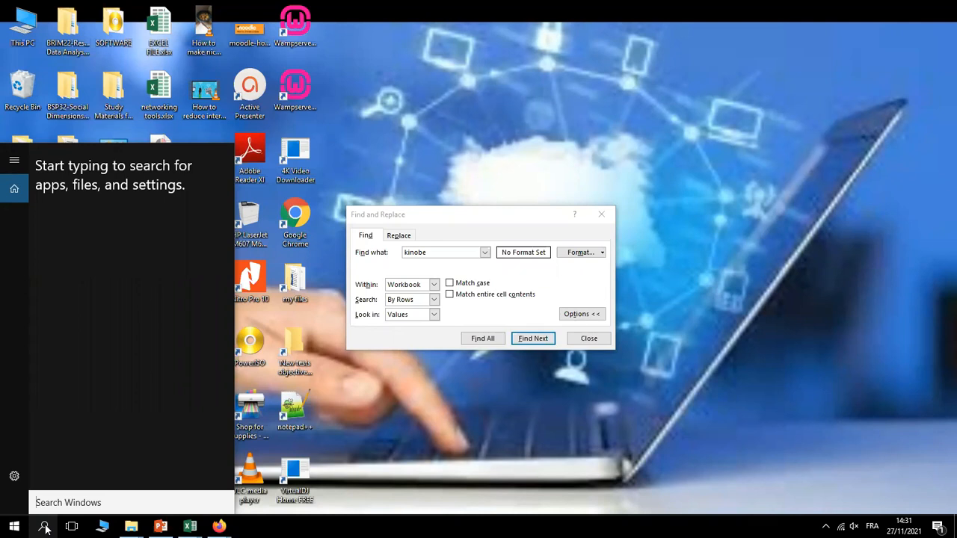
text(w)
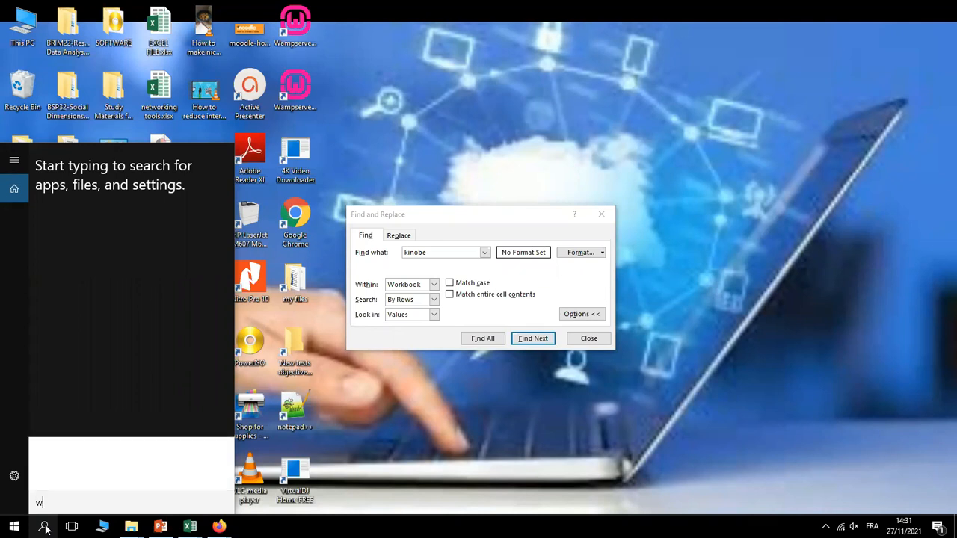
text(o)
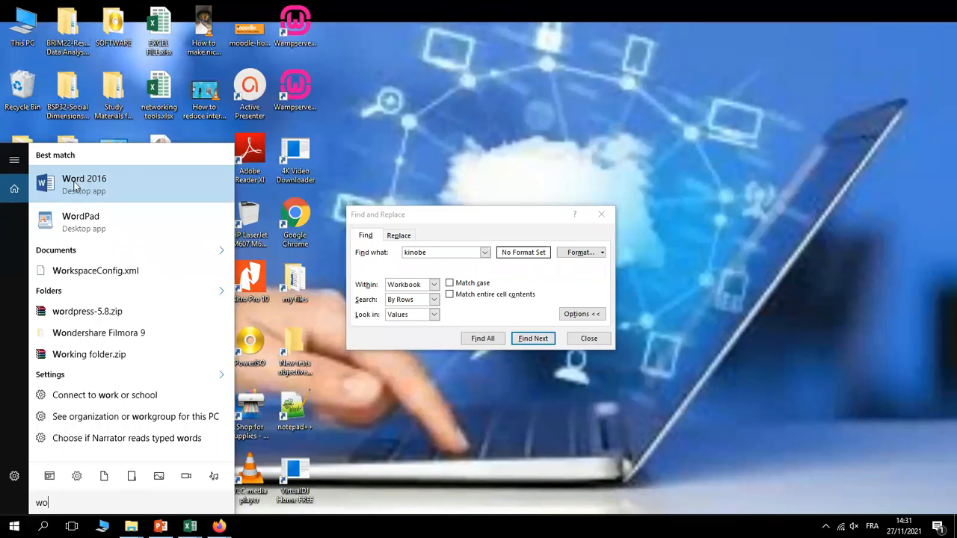
click(371, 120)
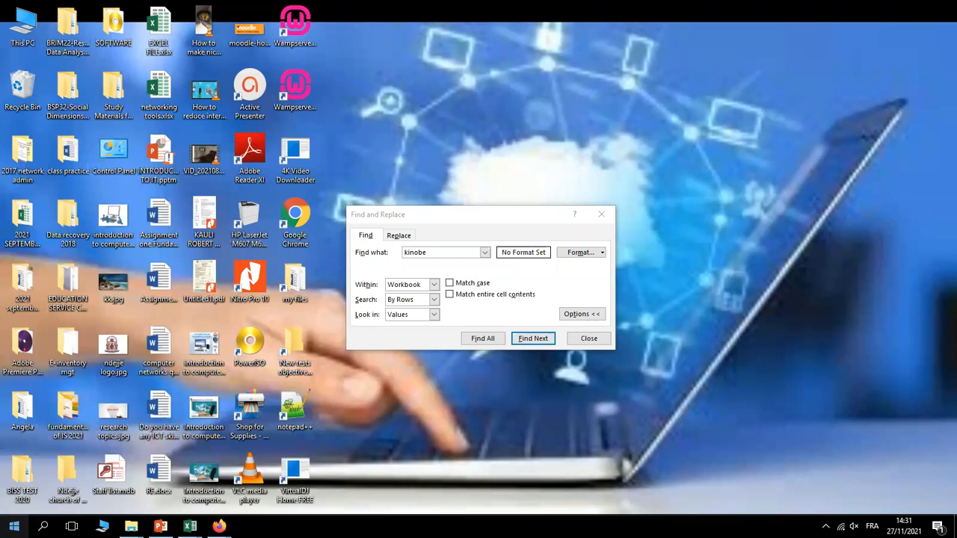
Launch Word from the Start menu's Most used list
click(15, 529)
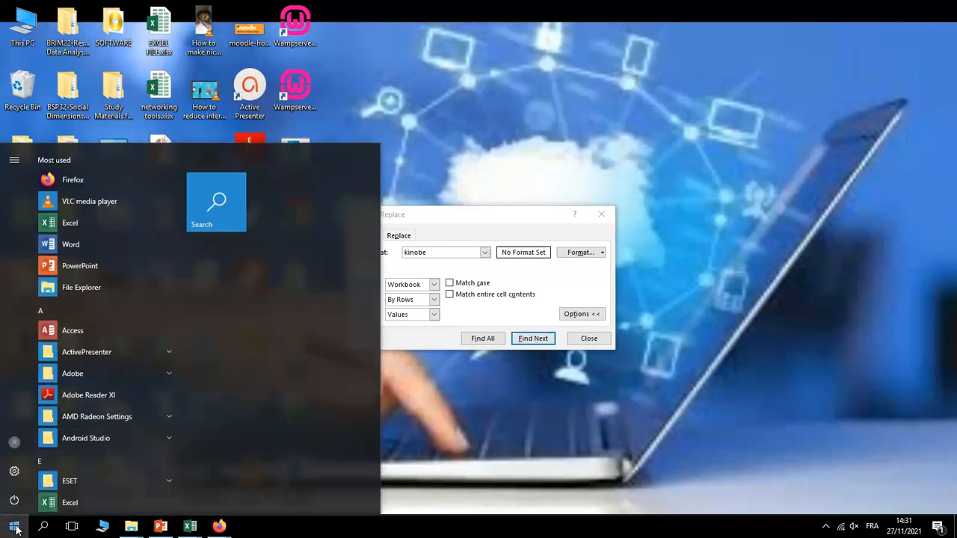
click(72, 244)
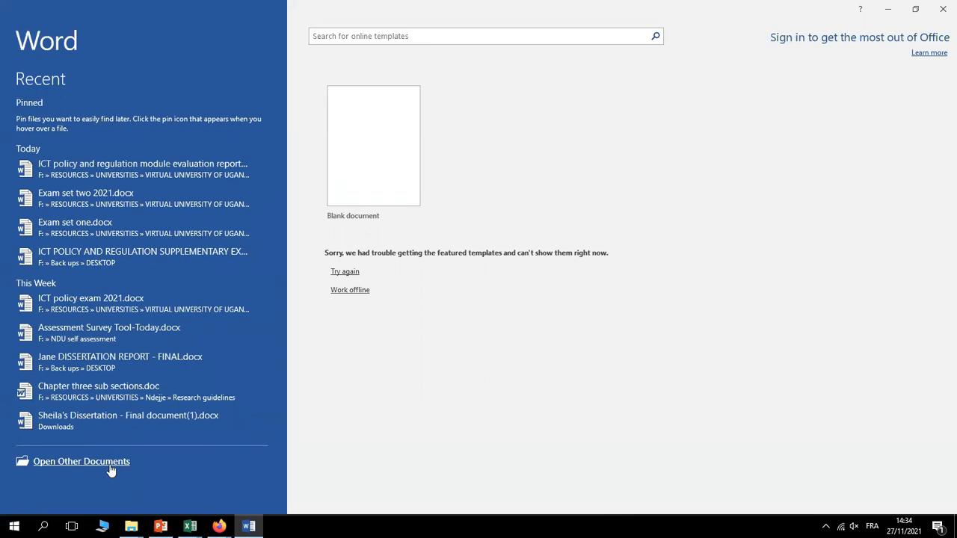
Visit Word's Open other documents page, then return to the start screen
click(111, 467)
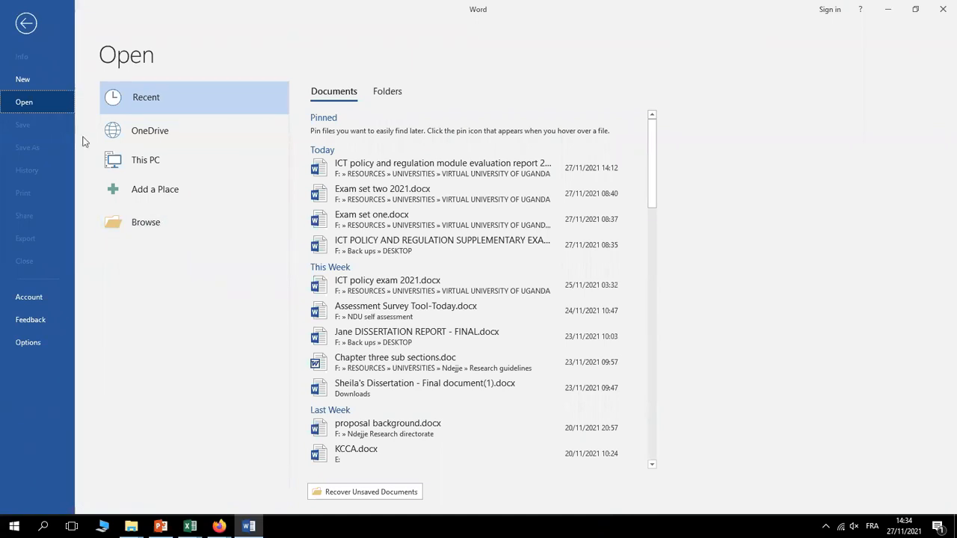
click(25, 24)
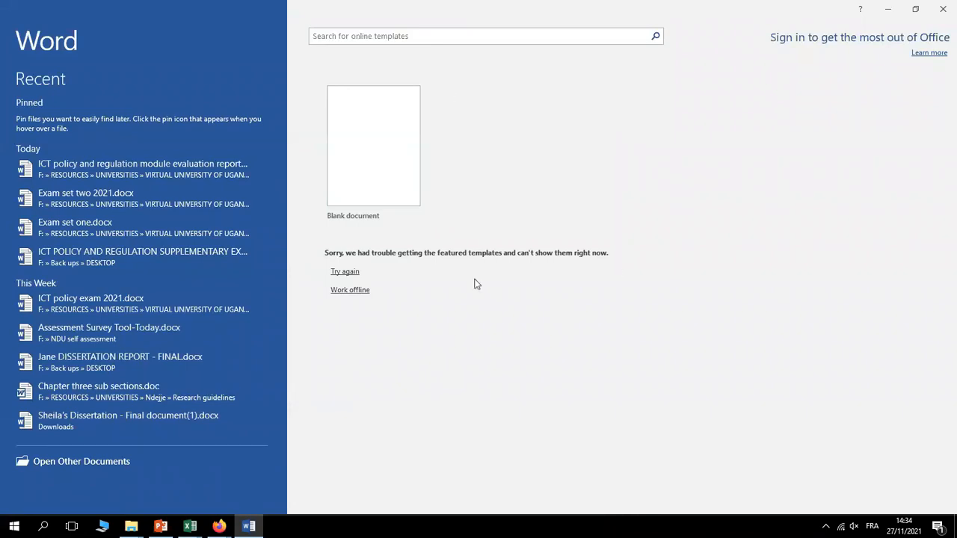
Create Document1 from the Blank document tile
click(362, 147)
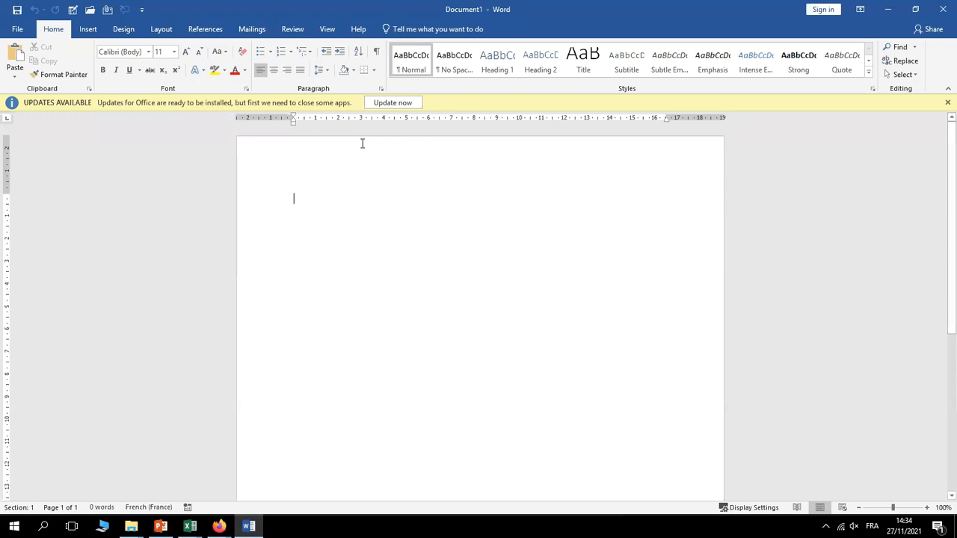
Close the yellow UPDATES AVAILABLE bar above the empty Document1 page
click(948, 104)
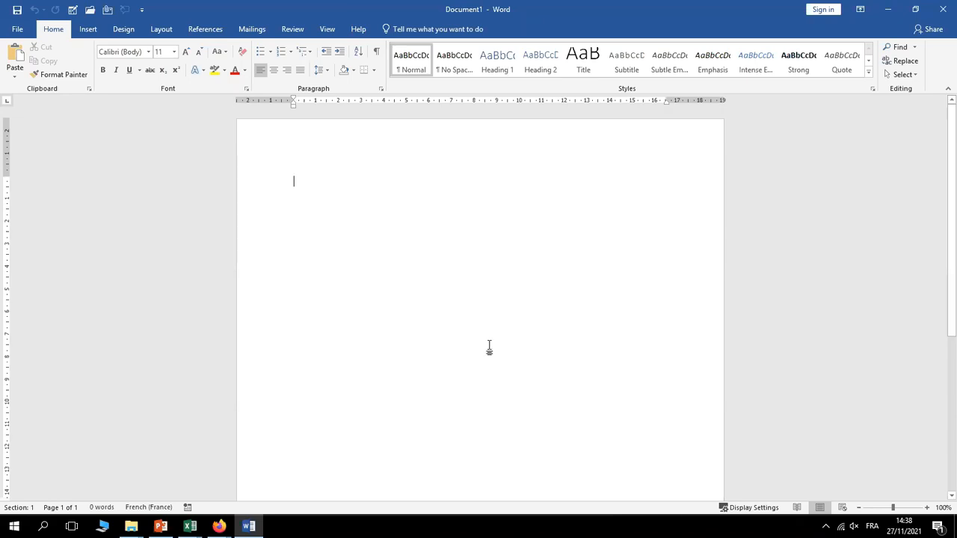
Bring up the Zoom meeting, then show the Gmail preview of ICT Policy Feedback Partial.xlsx
click(219, 527)
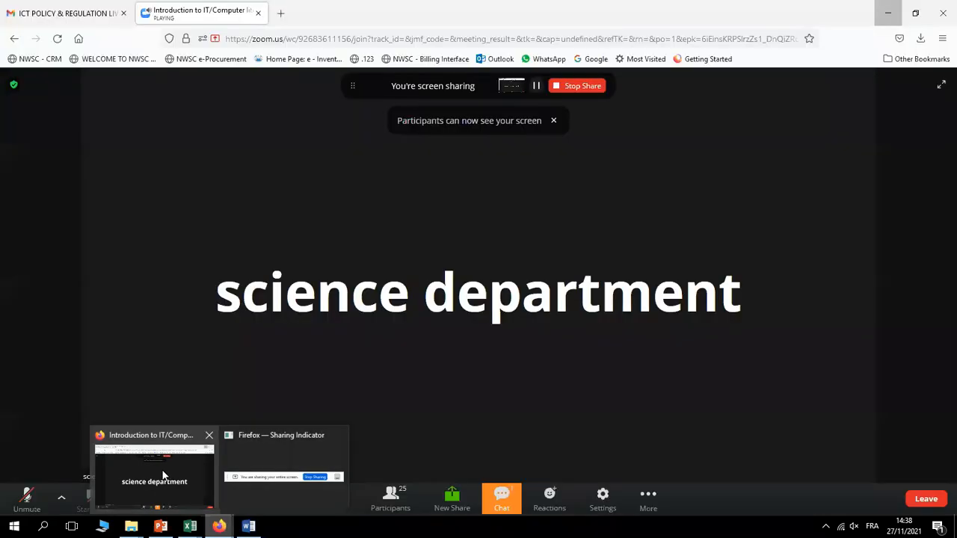
click(163, 475)
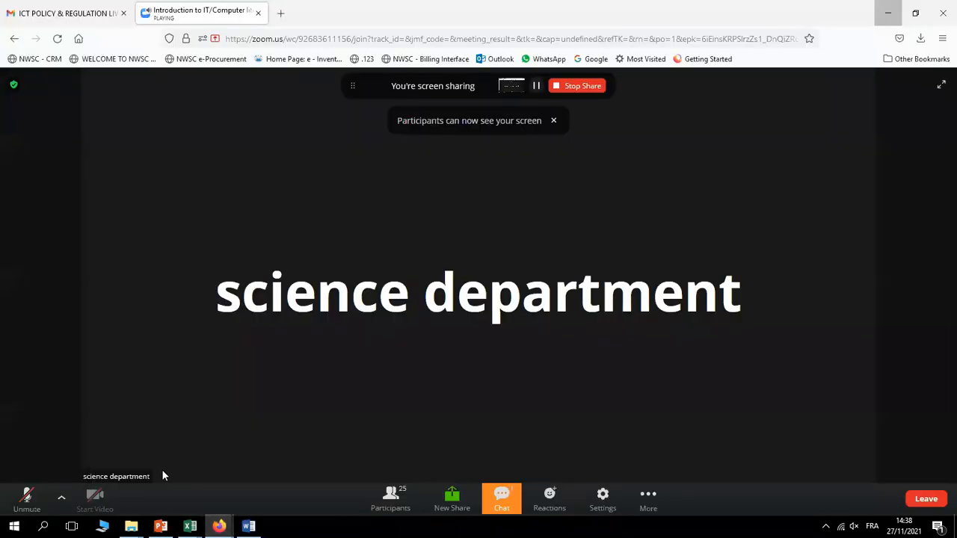
click(59, 10)
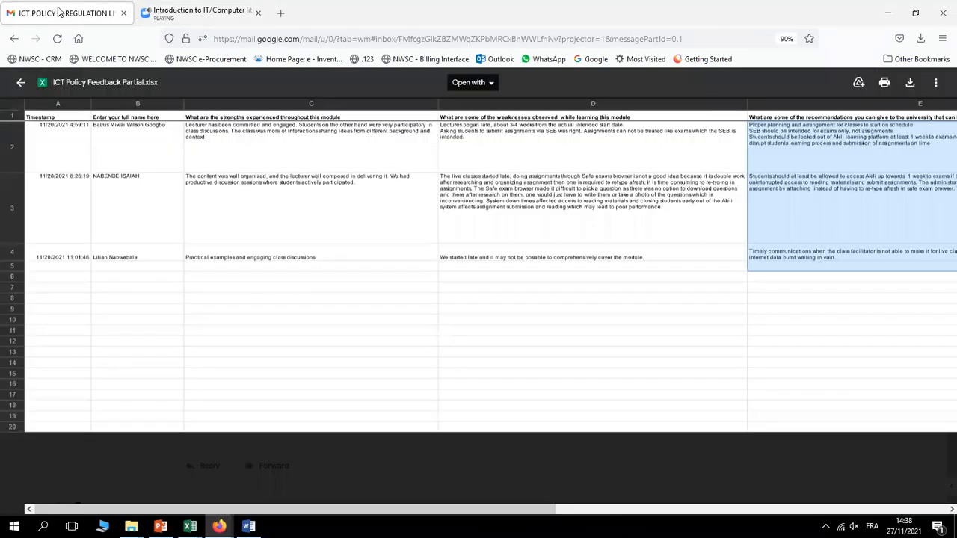
Load google.com in a new Firefox tab using address-bar autocomplete from 'go'
click(280, 12)
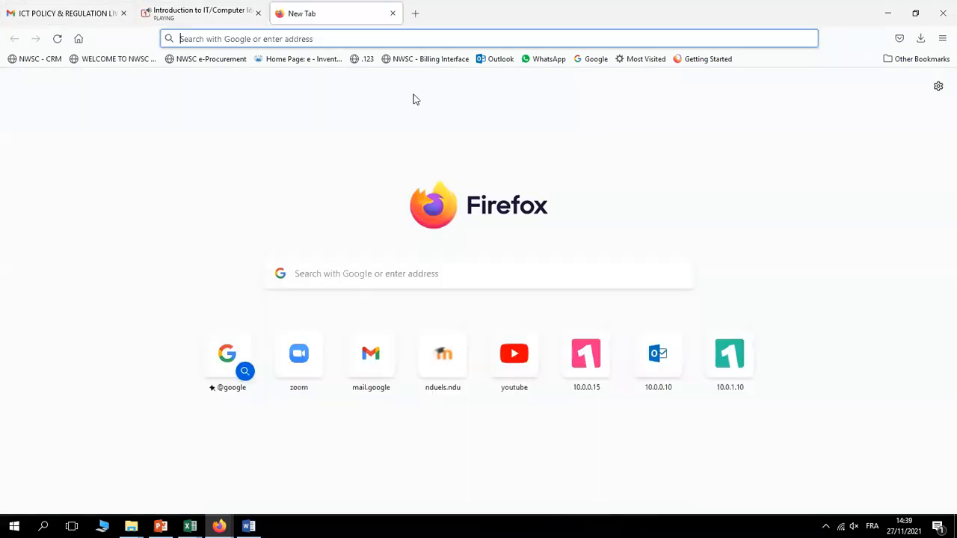
click(313, 40)
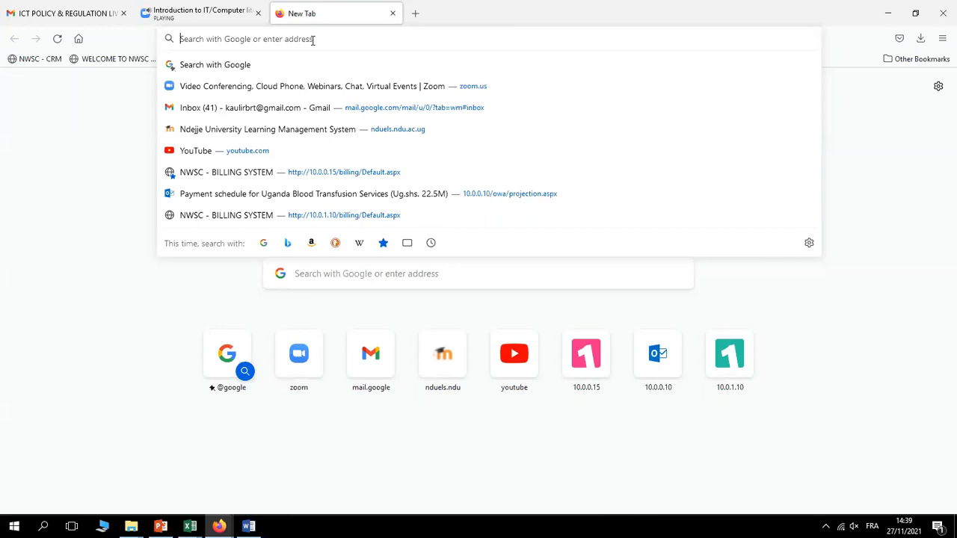
text(go)
key(Return)
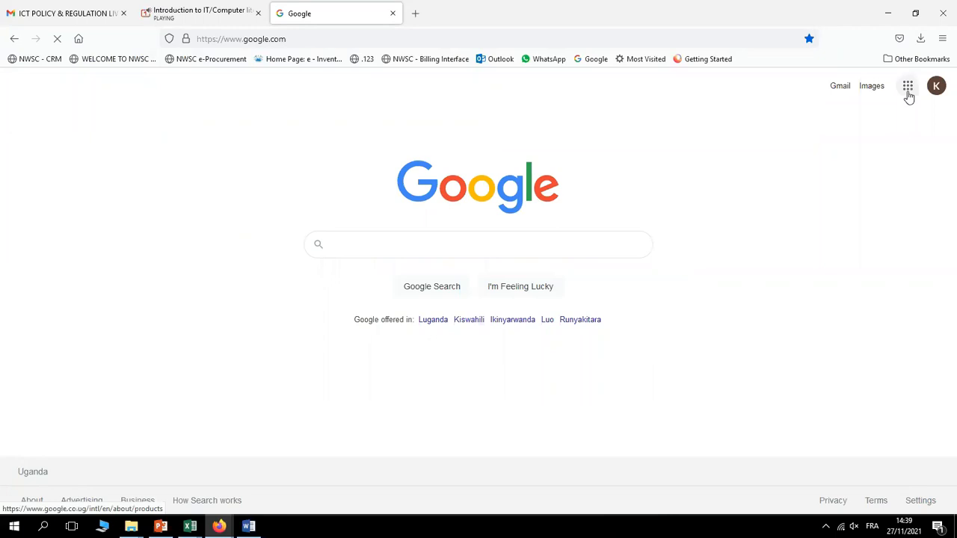
Open the Google apps launcher and scroll down to Docs, Sheets and Slides
click(908, 89)
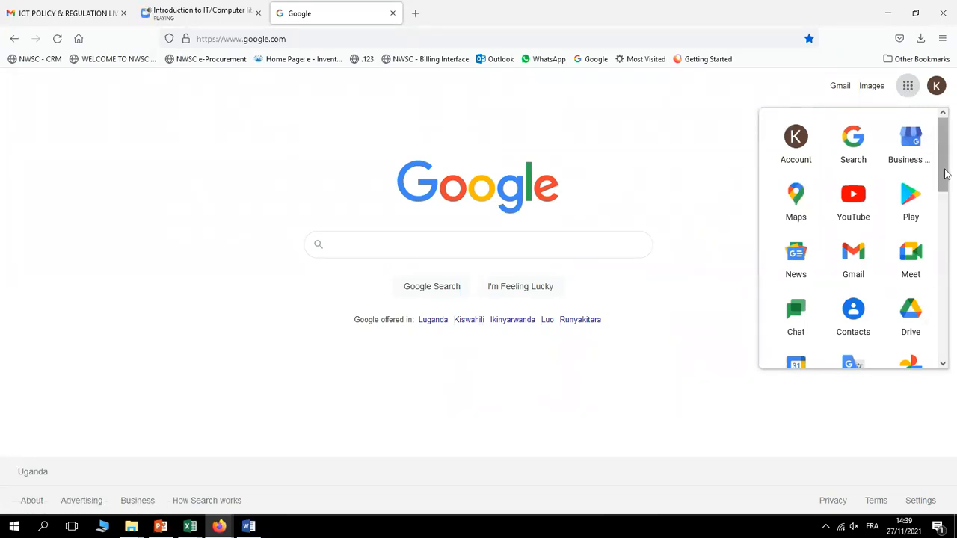
drag(946, 173, 952, 202)
scroll(894, 280, down, 3)
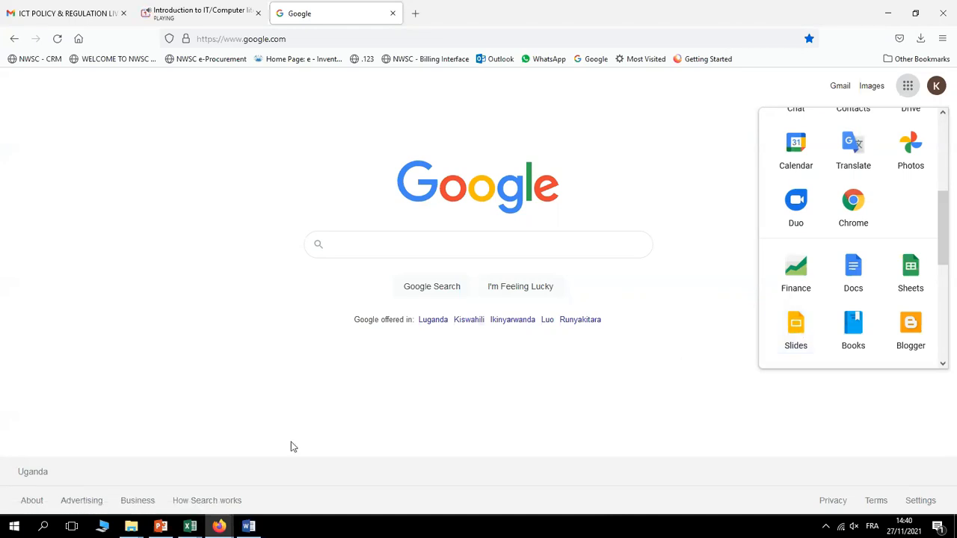
Switch from Firefox back to the empty Document1 in Word
click(250, 528)
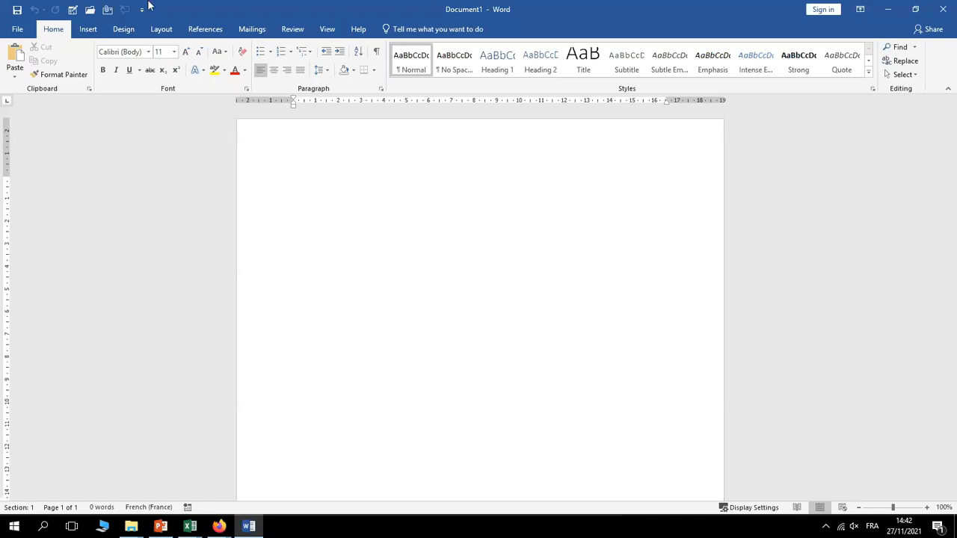
click(19, 33)
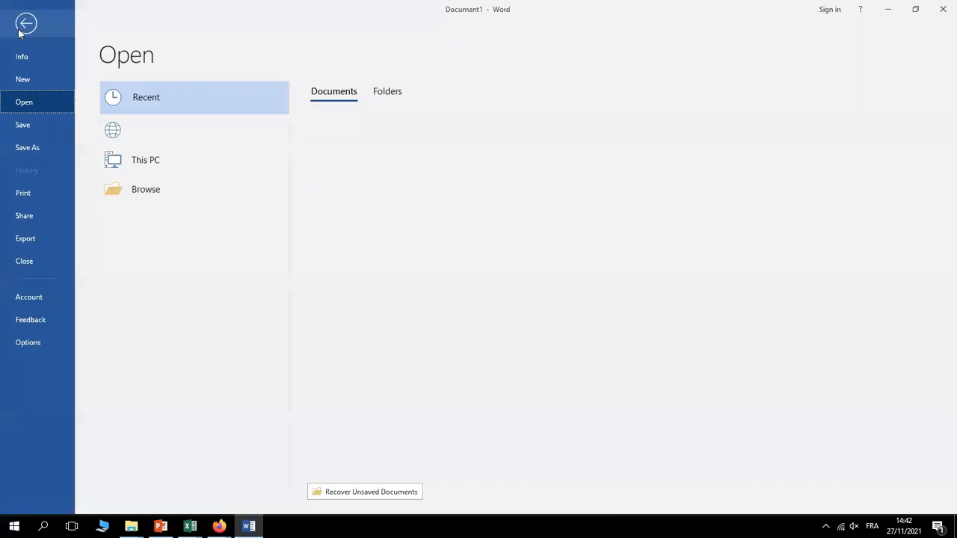
click(25, 25)
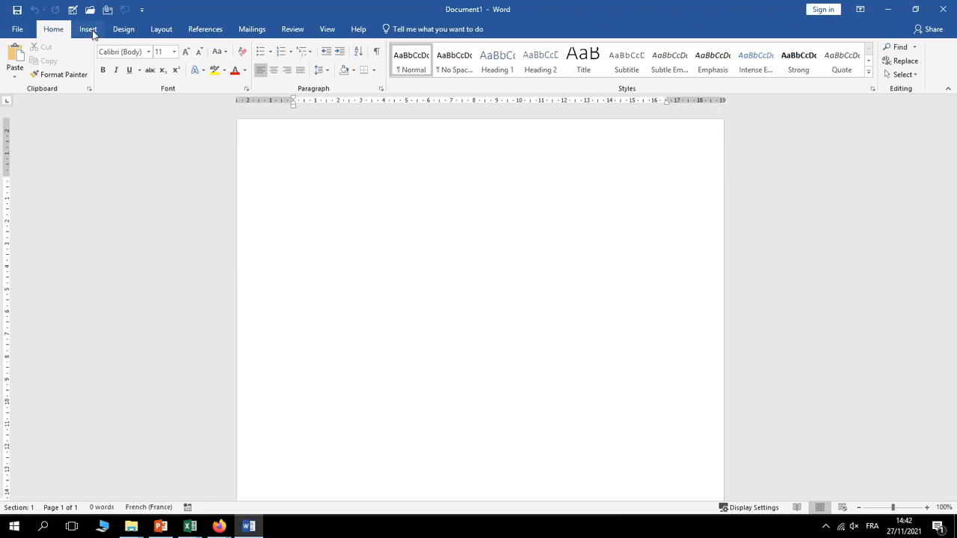
click(90, 30)
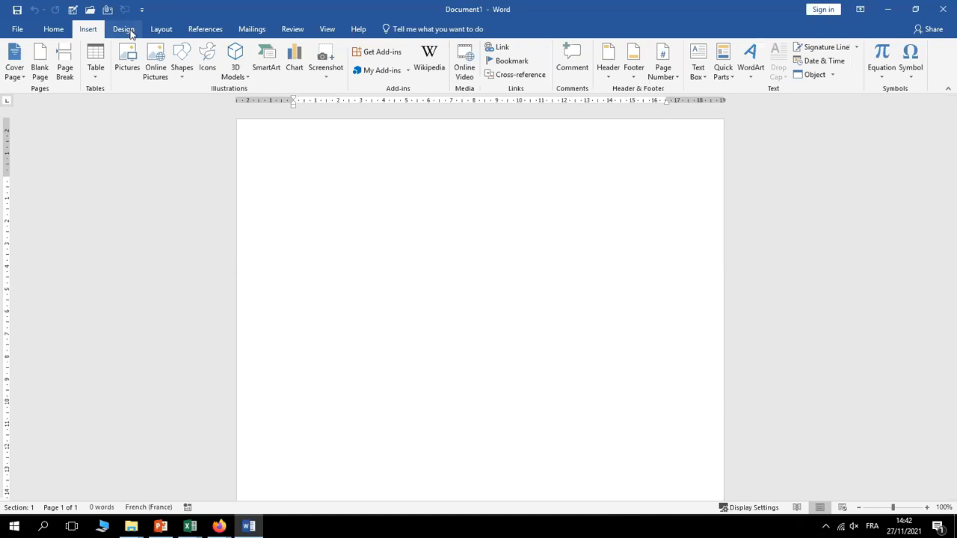
click(127, 31)
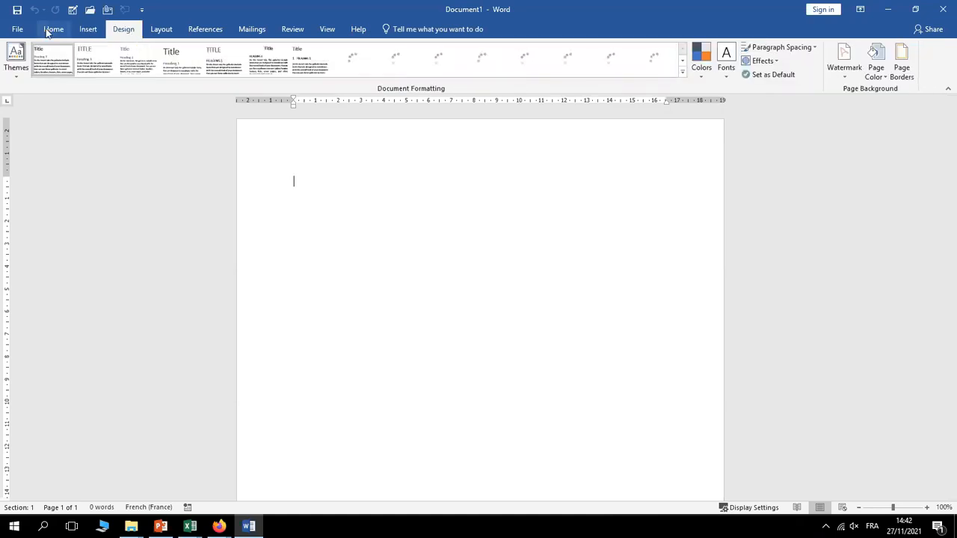
click(160, 31)
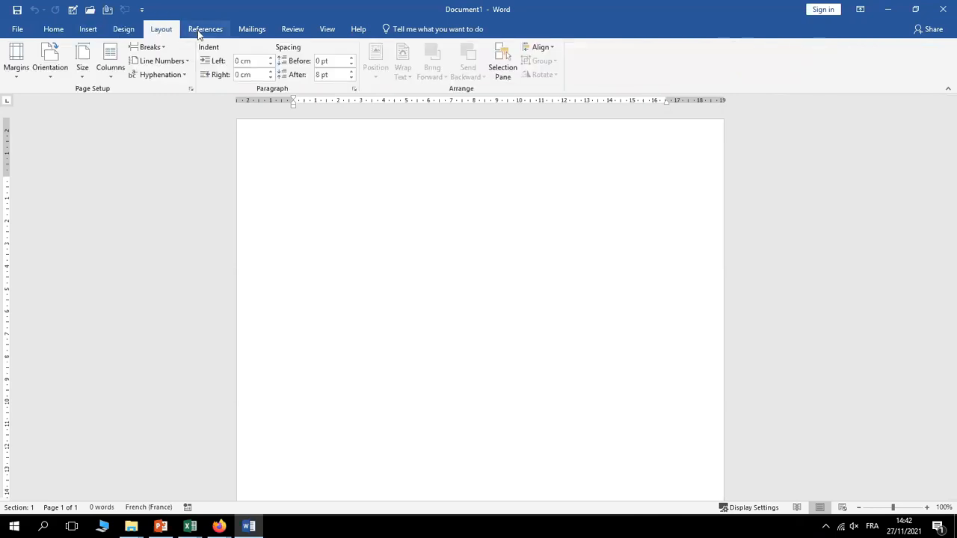
click(258, 30)
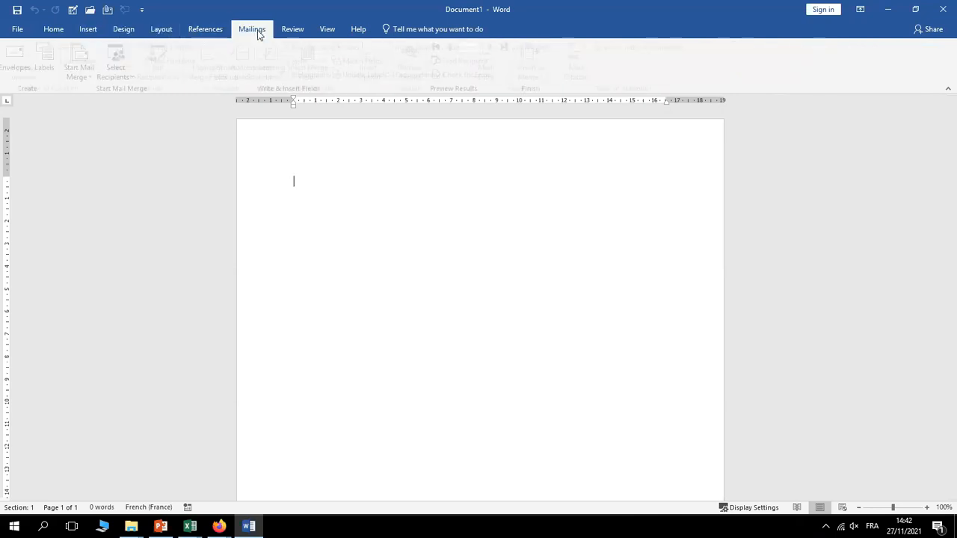
click(302, 29)
click(329, 29)
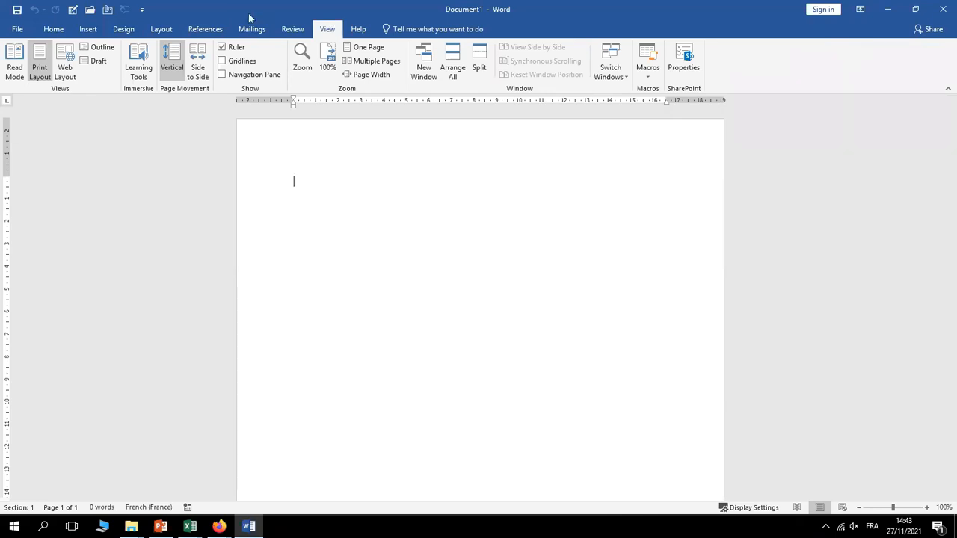
click(88, 29)
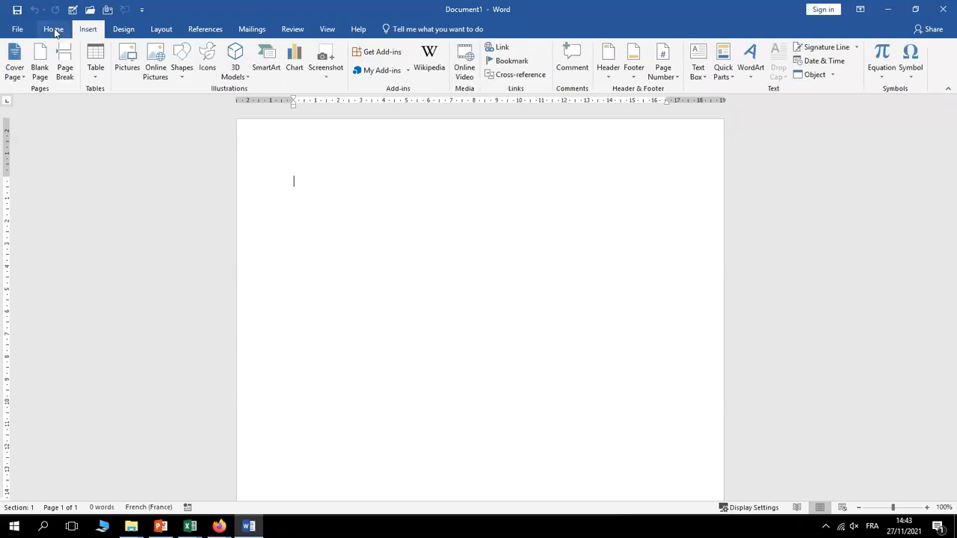
click(53, 30)
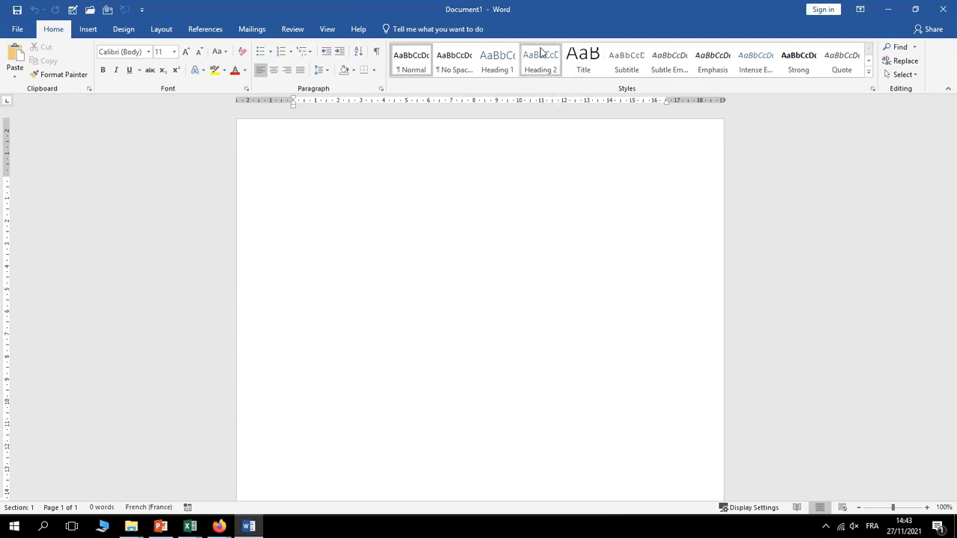
Look through the Insert, Design and Layout ribbon tabs, ending on Layout's page setup and spacing options
click(89, 30)
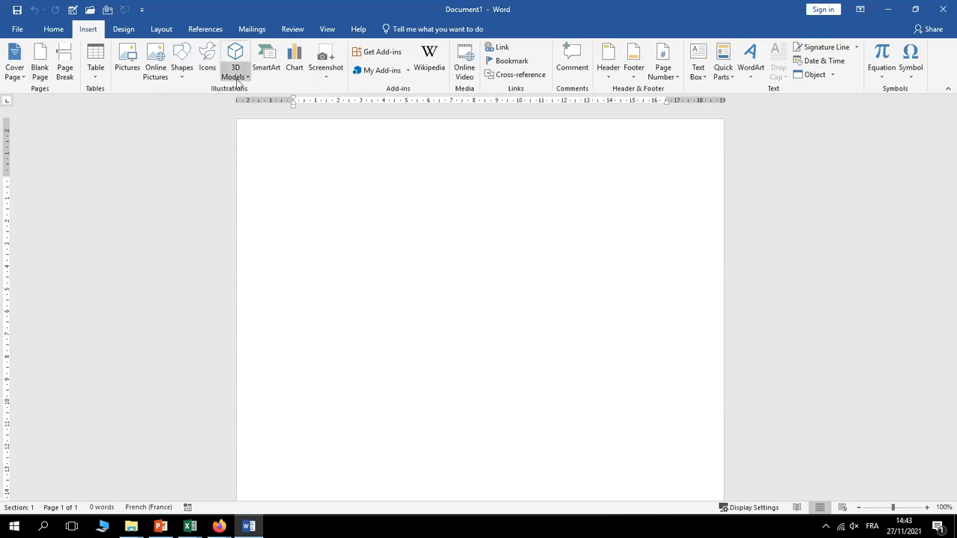
click(124, 30)
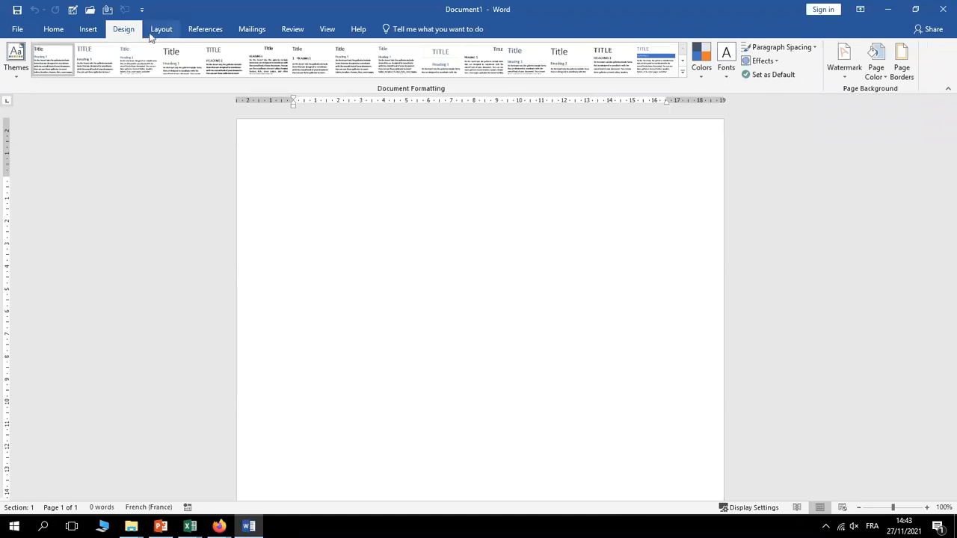
click(162, 30)
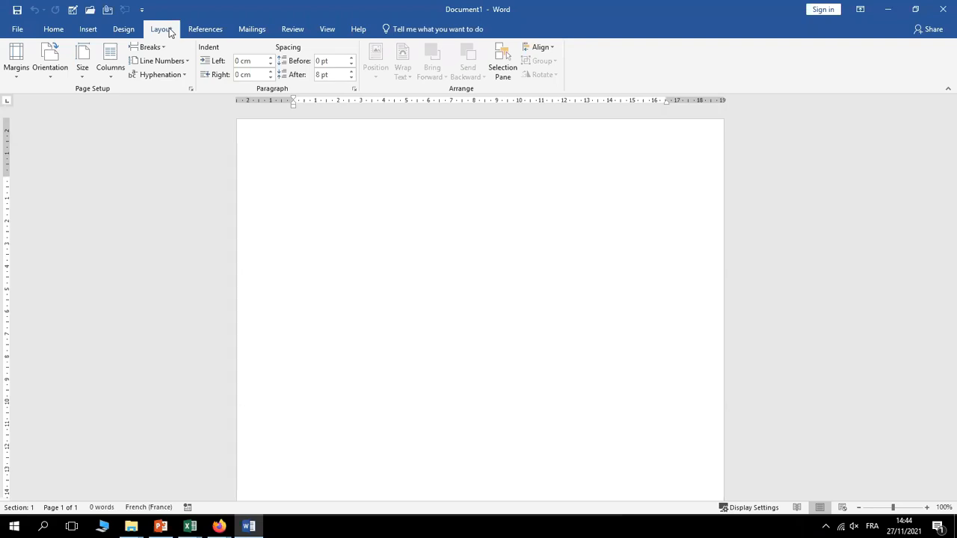
Look through the References, Mailings and Review tabs, then go back to the Home tab
click(213, 30)
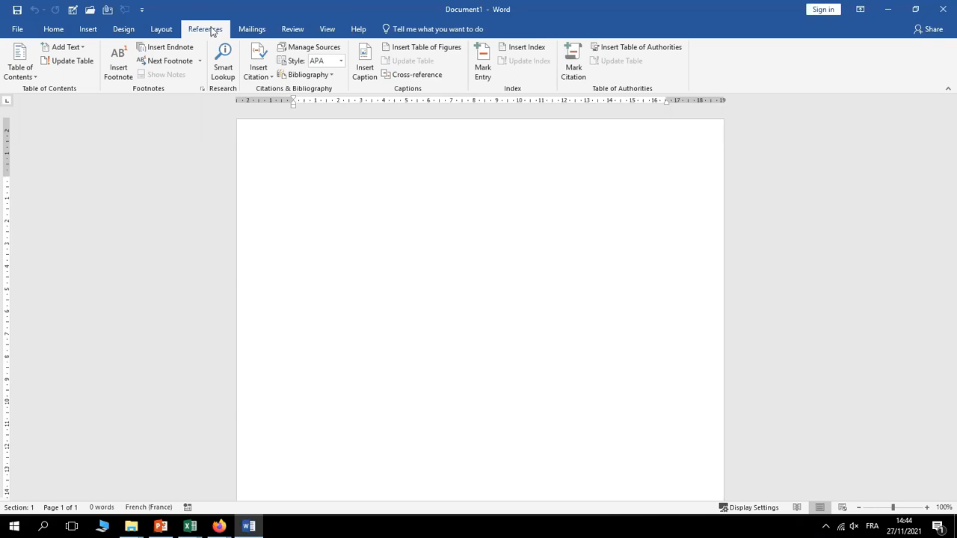
click(252, 31)
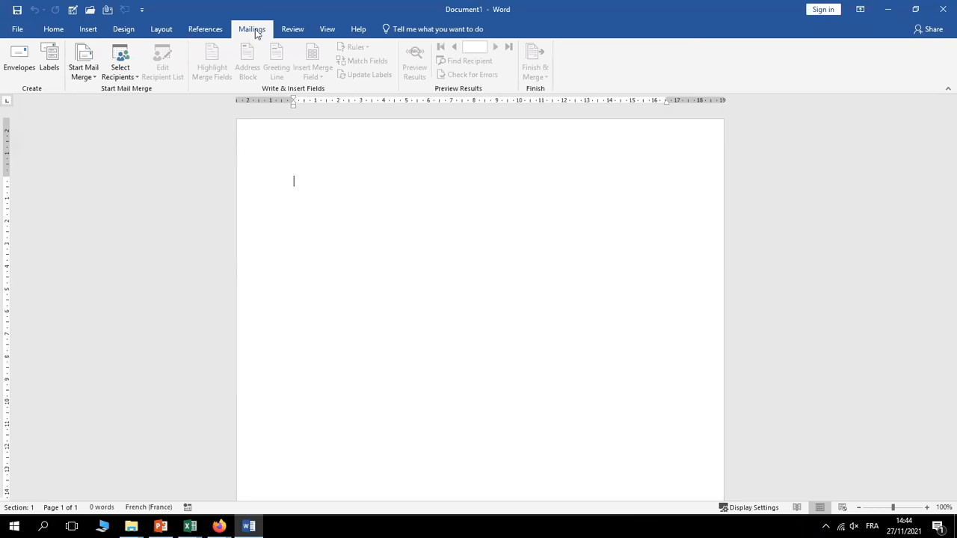
click(294, 30)
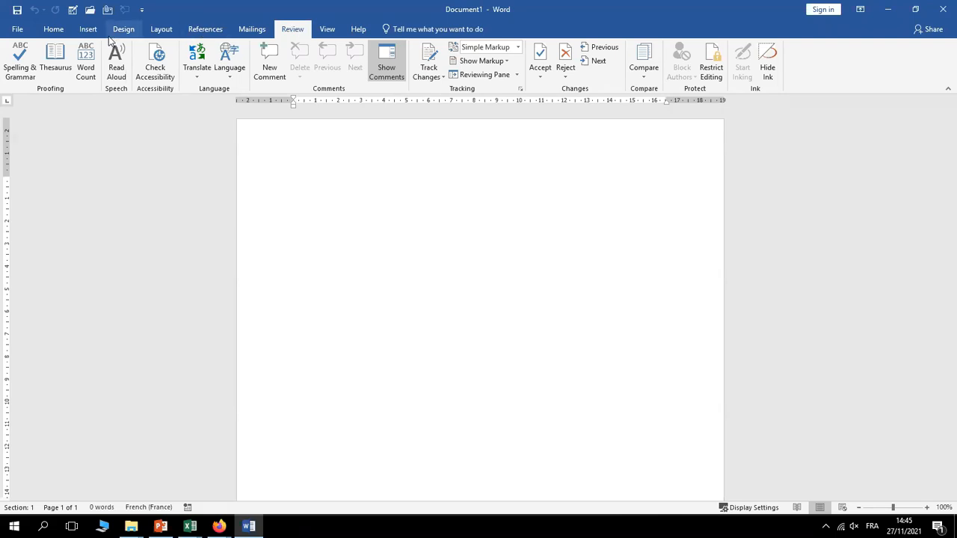
click(52, 30)
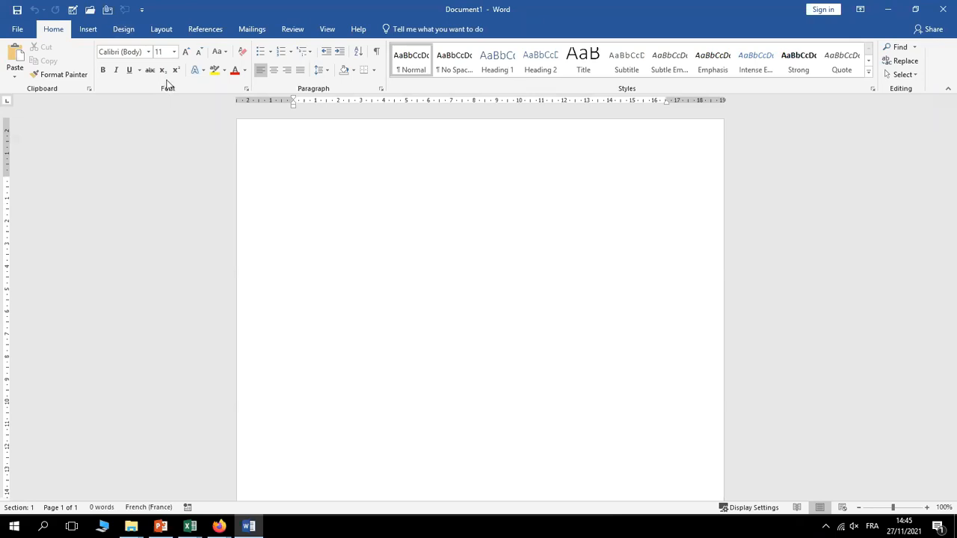
click(247, 90)
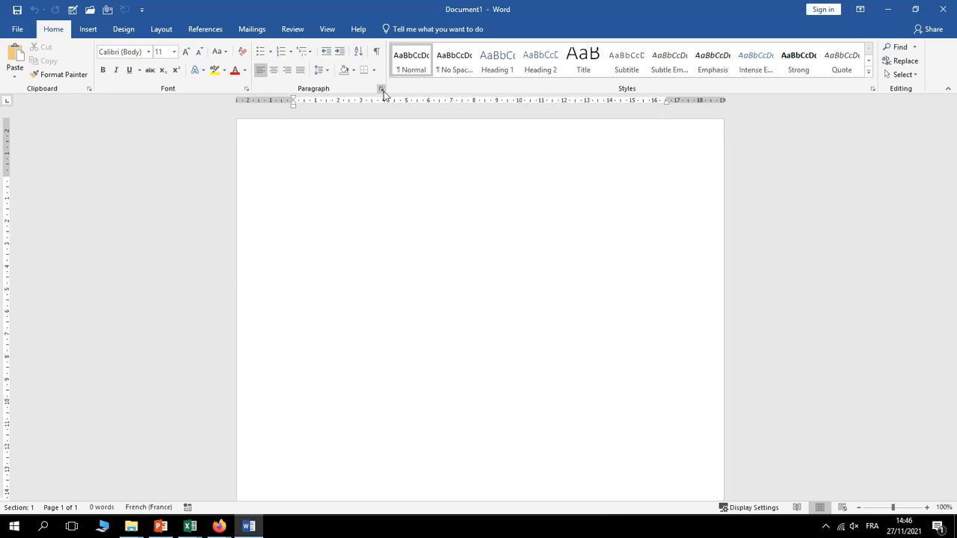
click(246, 90)
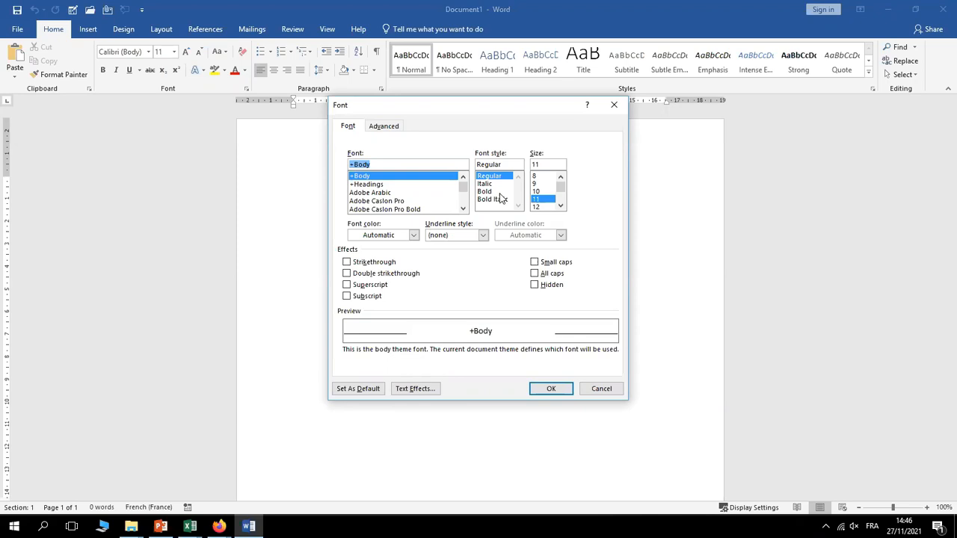
drag(561, 187, 562, 206)
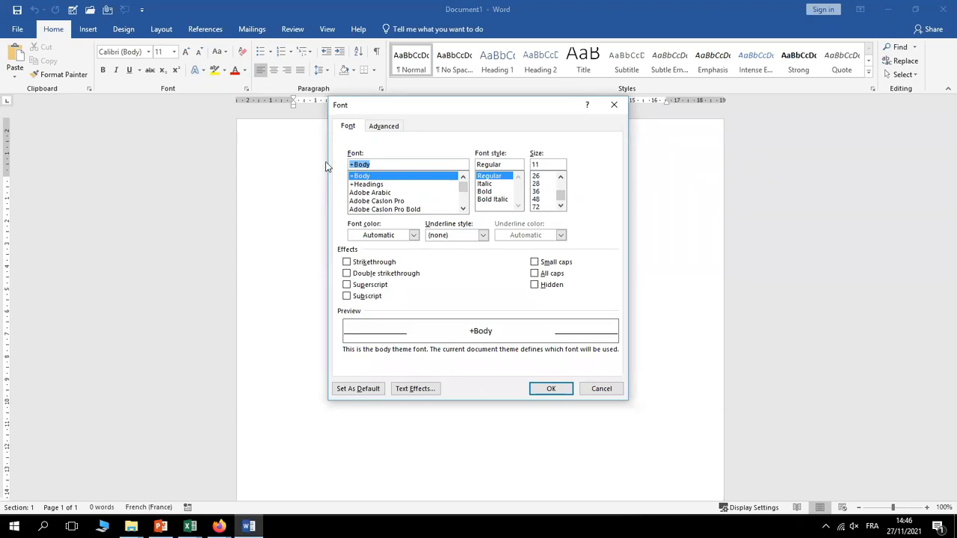
click(614, 106)
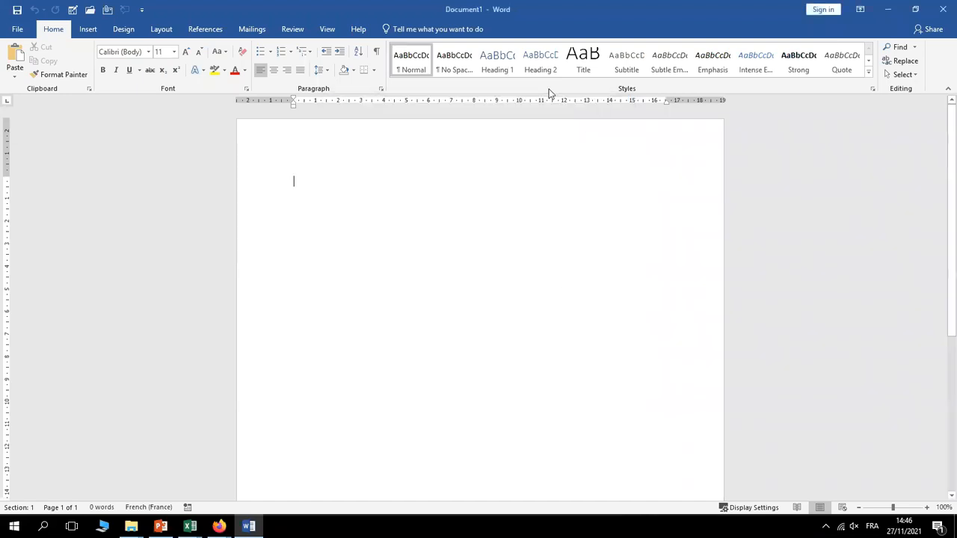
click(381, 90)
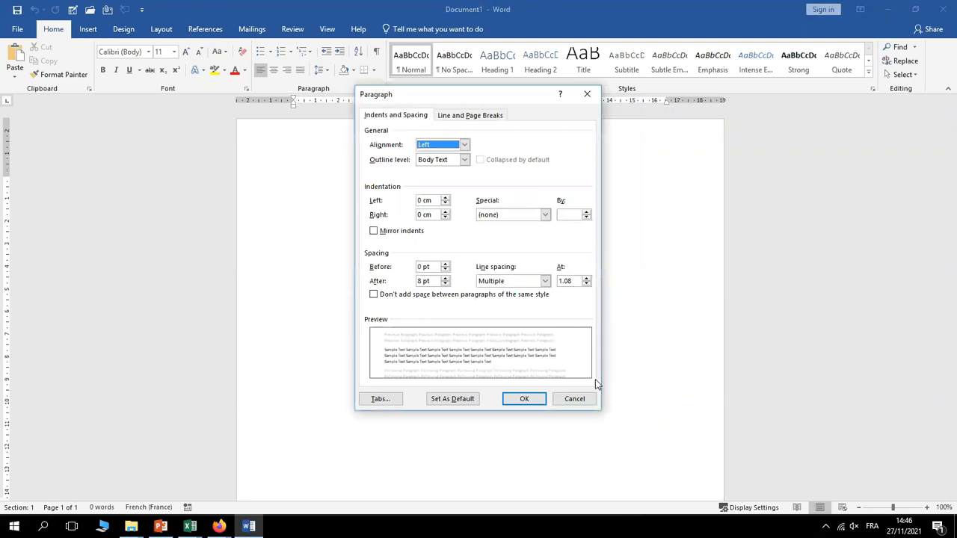
click(578, 401)
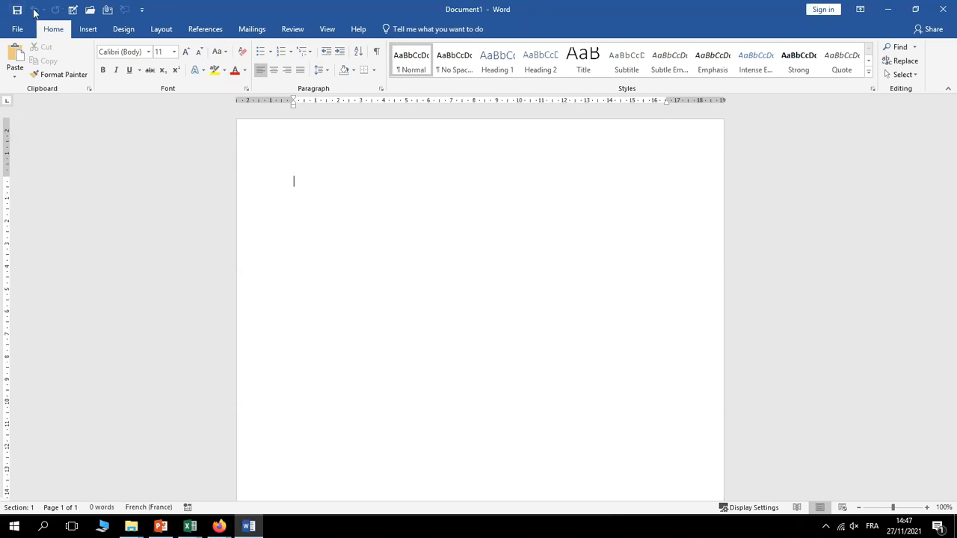
In the Quick Access Toolbar customization settings, remove Draw Table, Open, Email and Delete Comment, then confirm
right_click(77, 11)
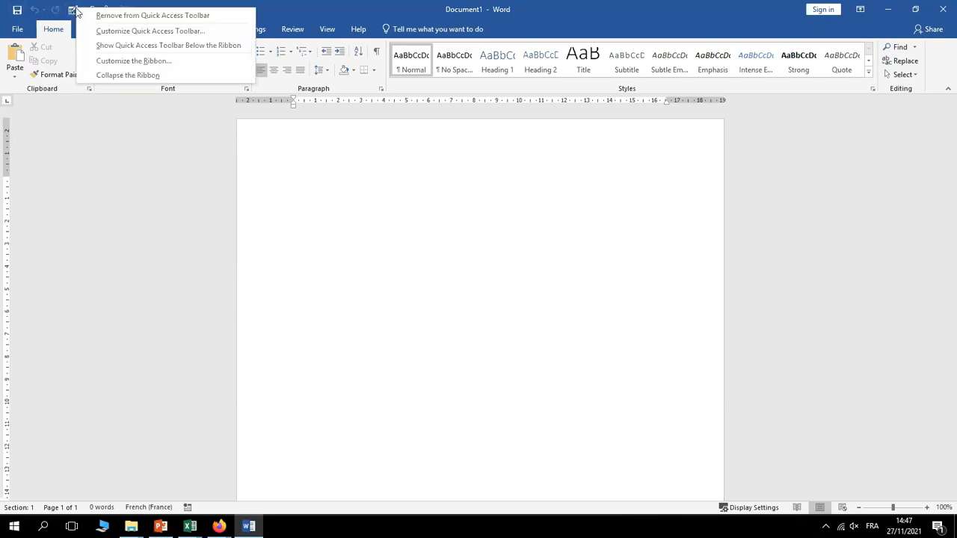
click(151, 32)
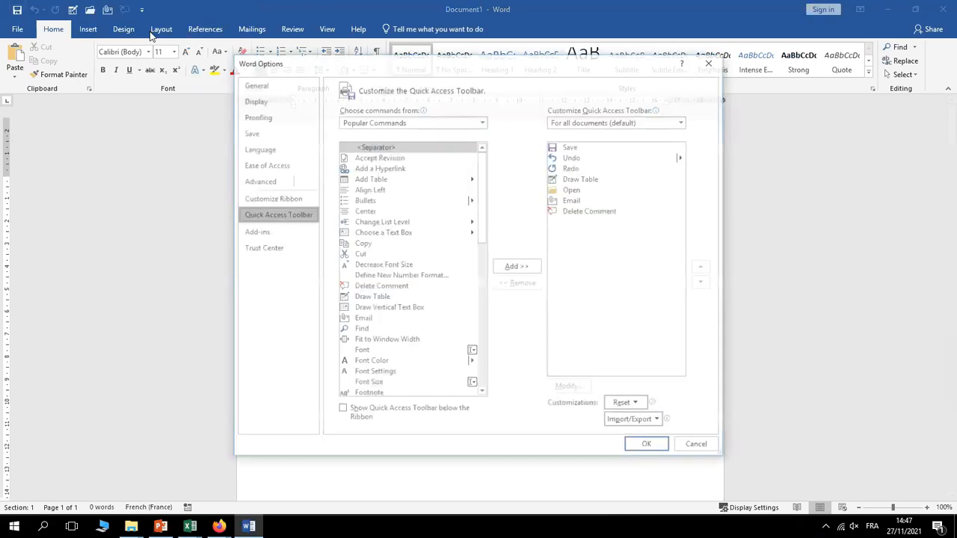
click(554, 182)
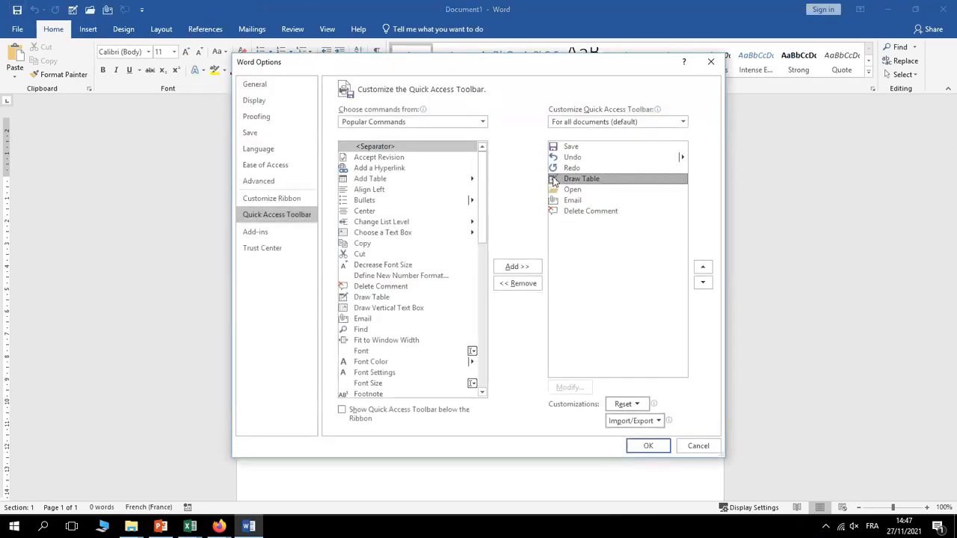
click(528, 282)
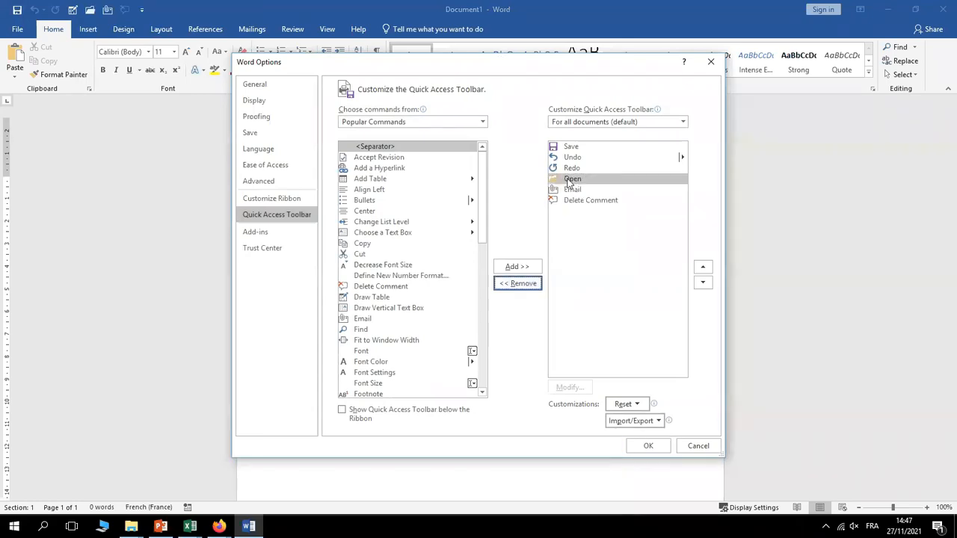
click(573, 183)
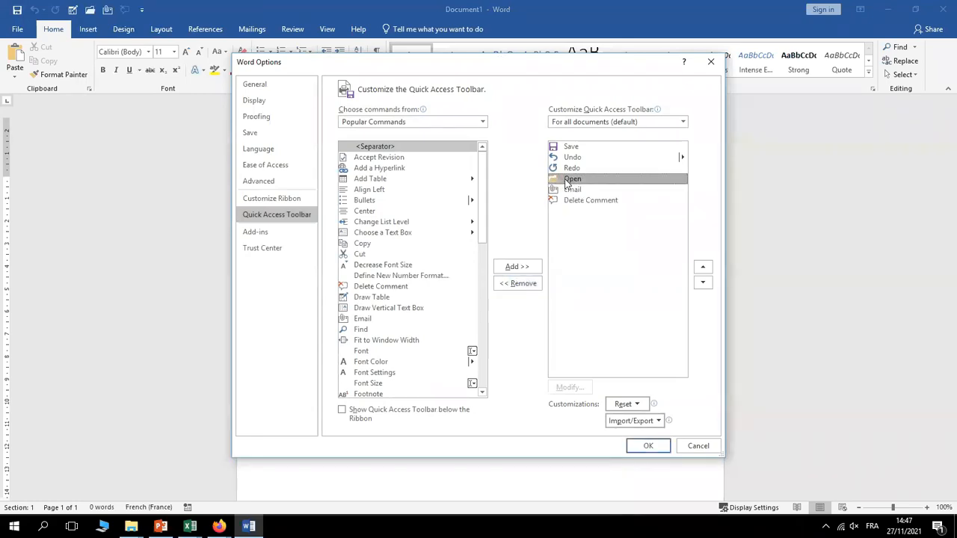
click(532, 288)
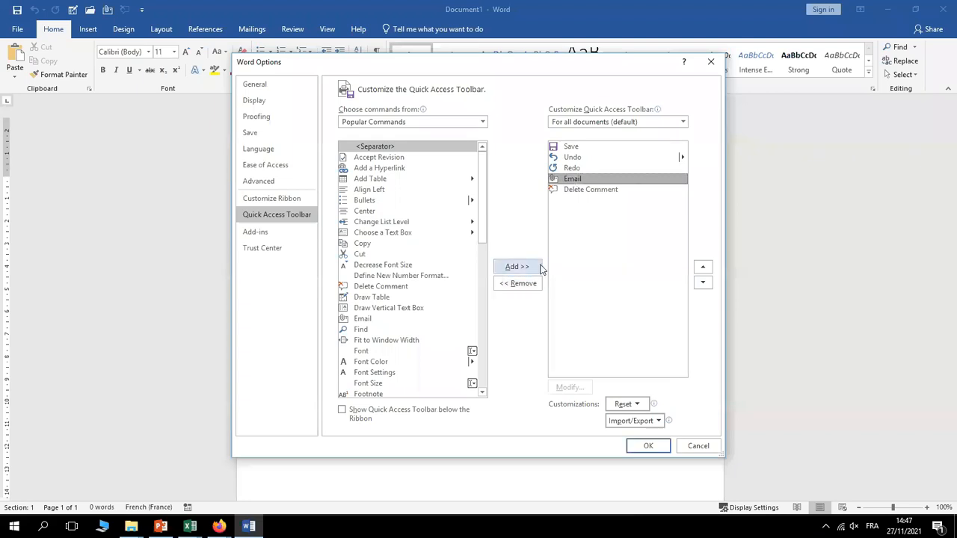
click(519, 283)
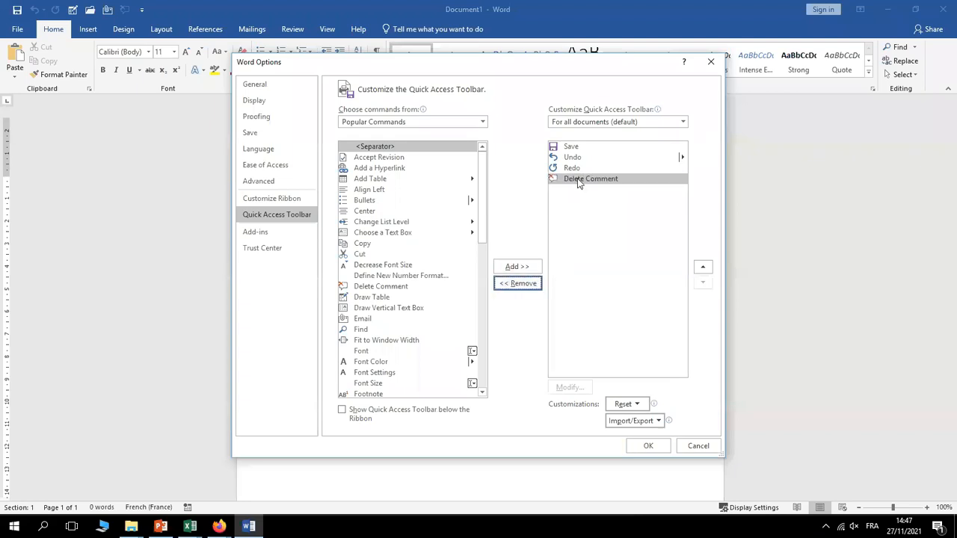
click(581, 180)
click(527, 285)
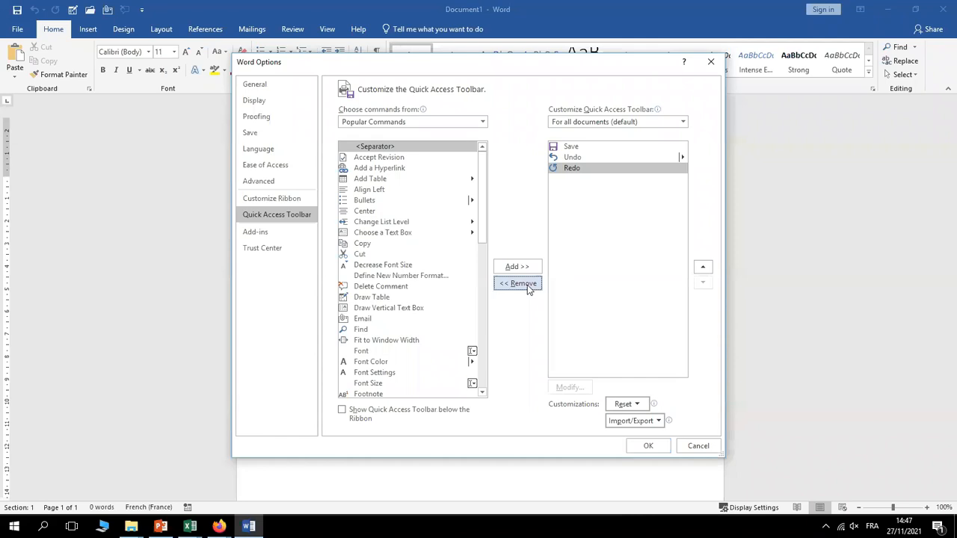
click(648, 447)
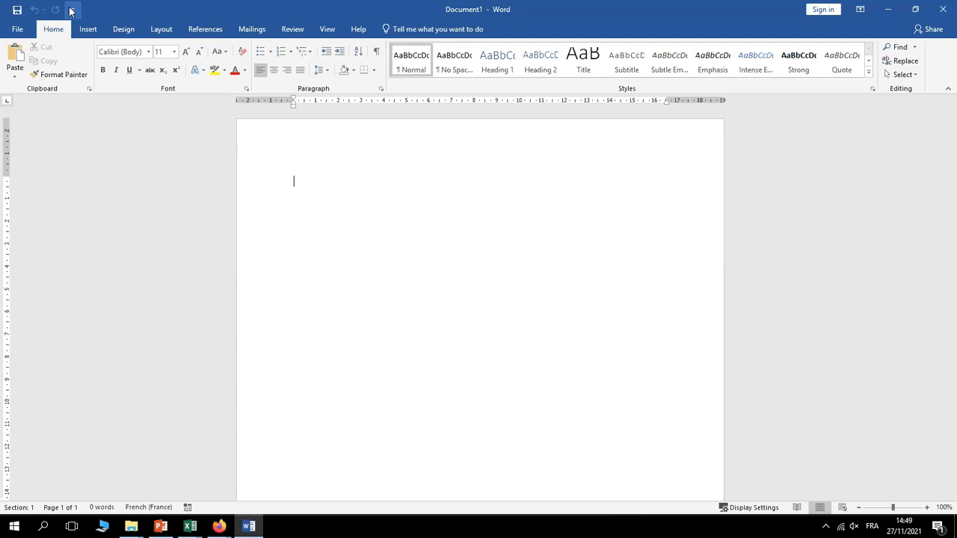
Check the toolbar's common-commands list and the File view, returning to the document unchanged
click(71, 10)
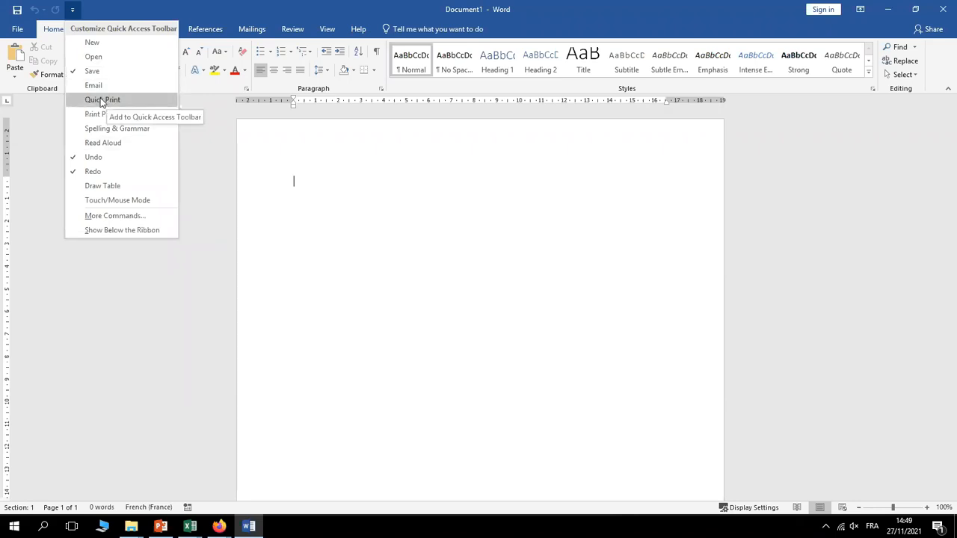
click(111, 293)
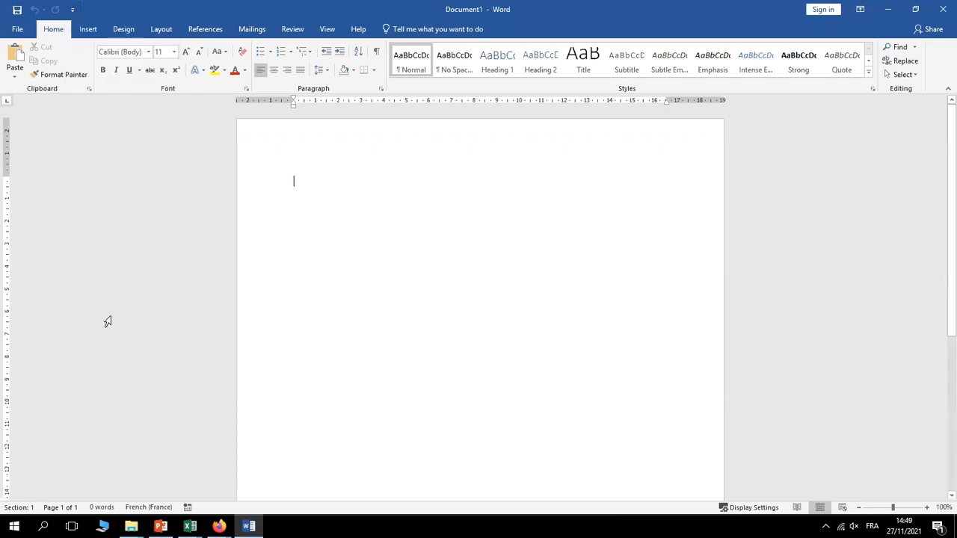
click(17, 32)
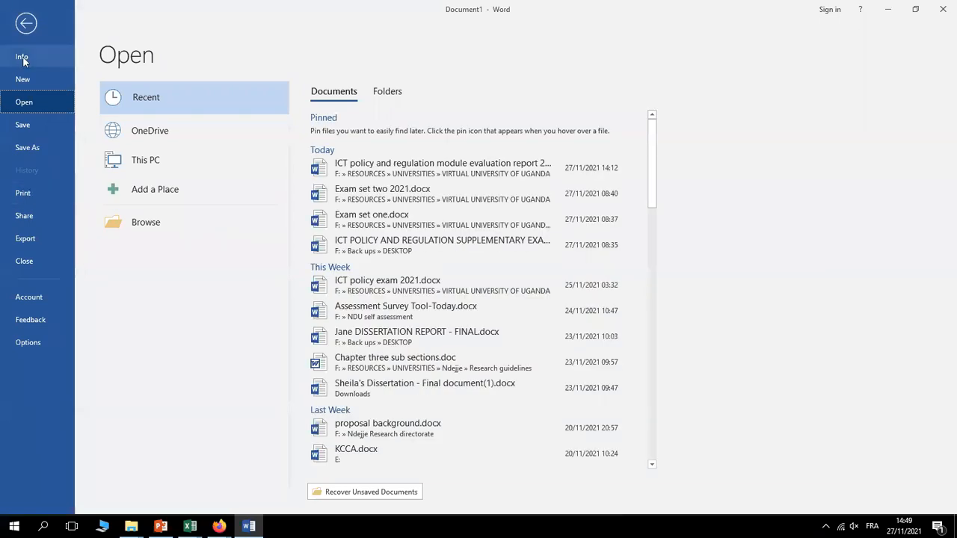
click(23, 29)
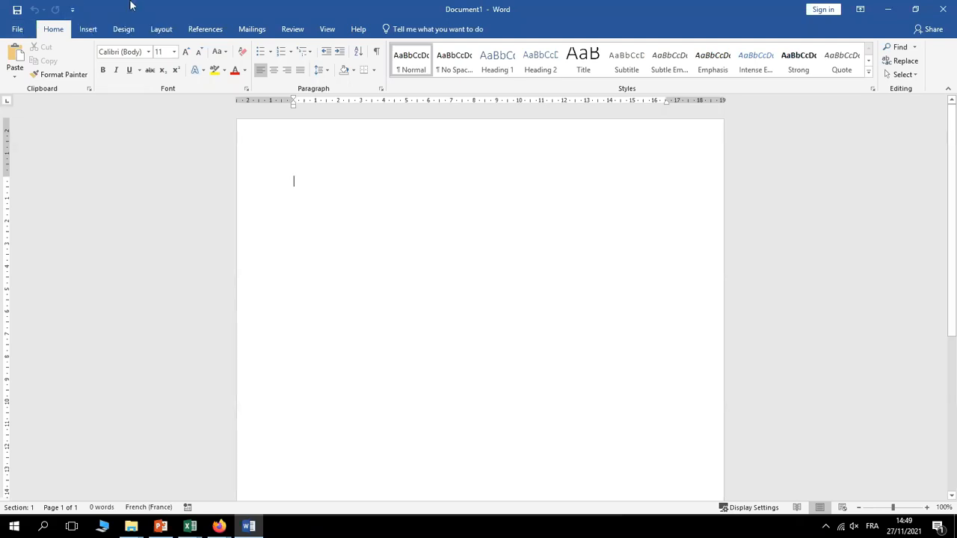
Add Quick Print to the Quick Access Toolbar, print the blank document, and open the customisation list
click(73, 11)
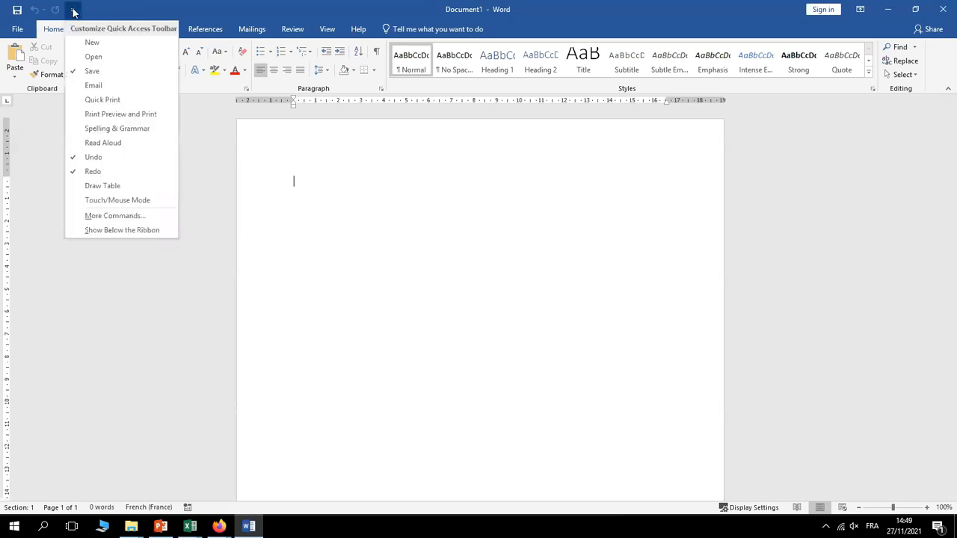
click(105, 103)
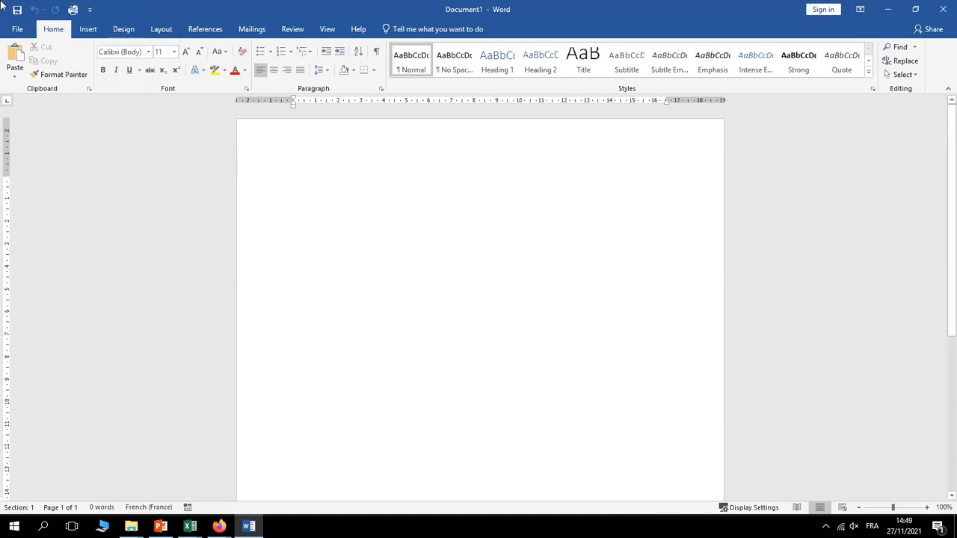
click(72, 9)
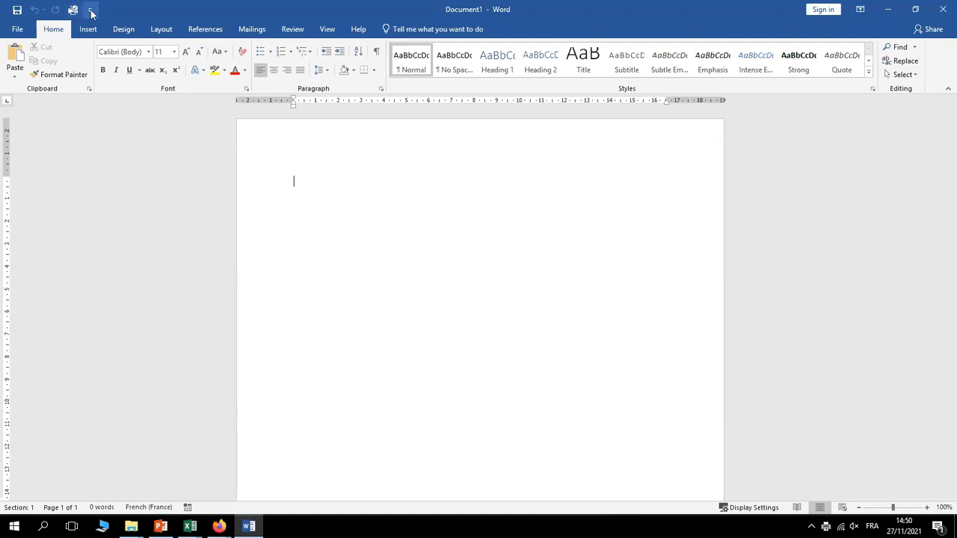
click(89, 10)
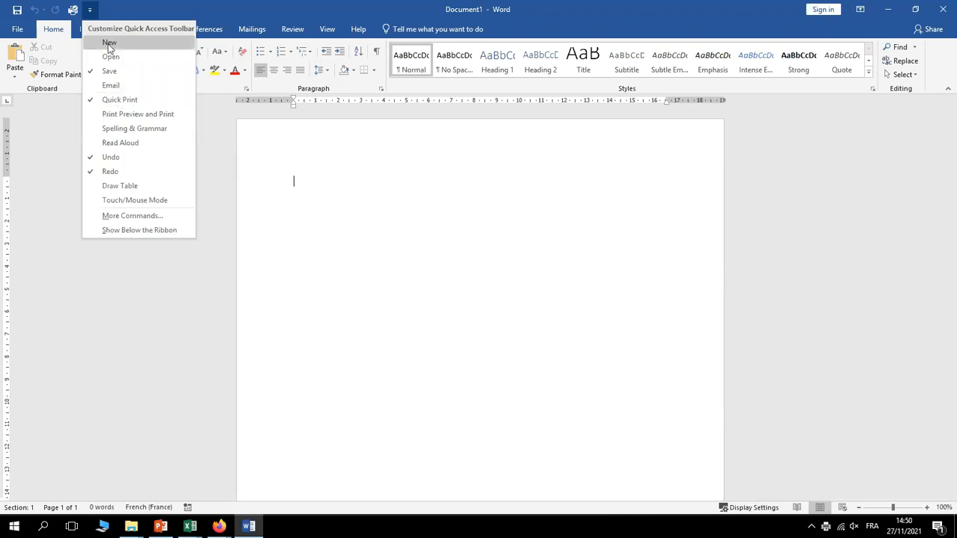
Open More Commands in Word Options and show All Commands in the available list
click(129, 217)
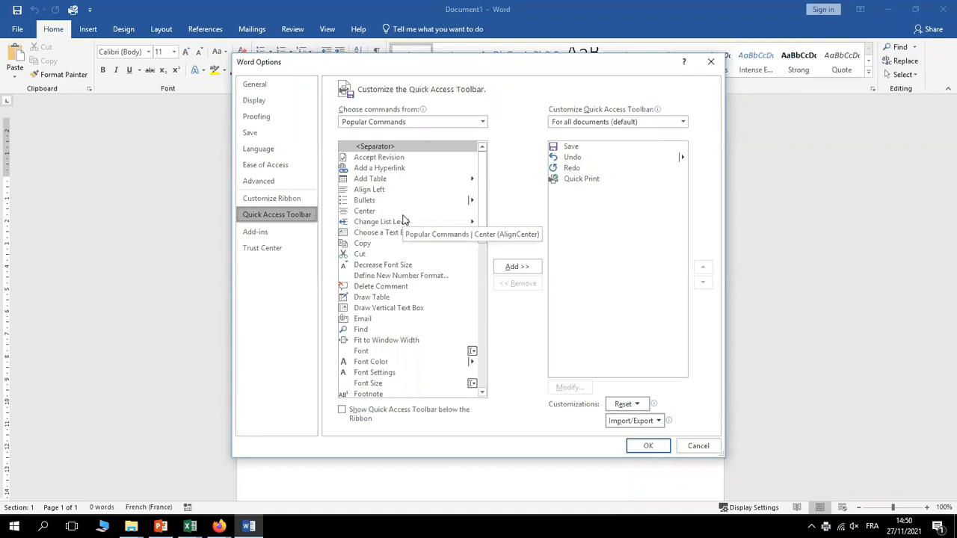
click(483, 121)
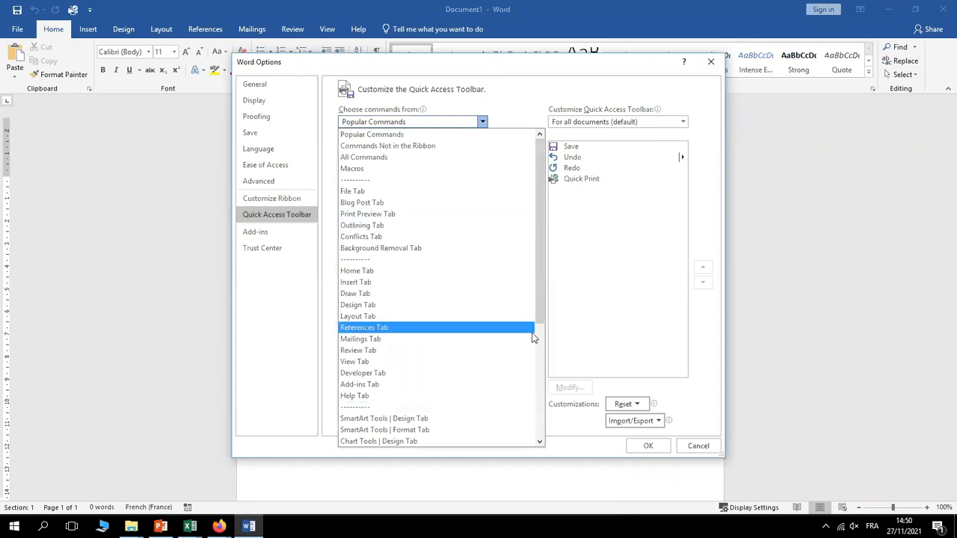
mouse_move(541, 305)
mouse_down()
mouse_move(543, 421)
mouse_move(539, 288)
mouse_up()
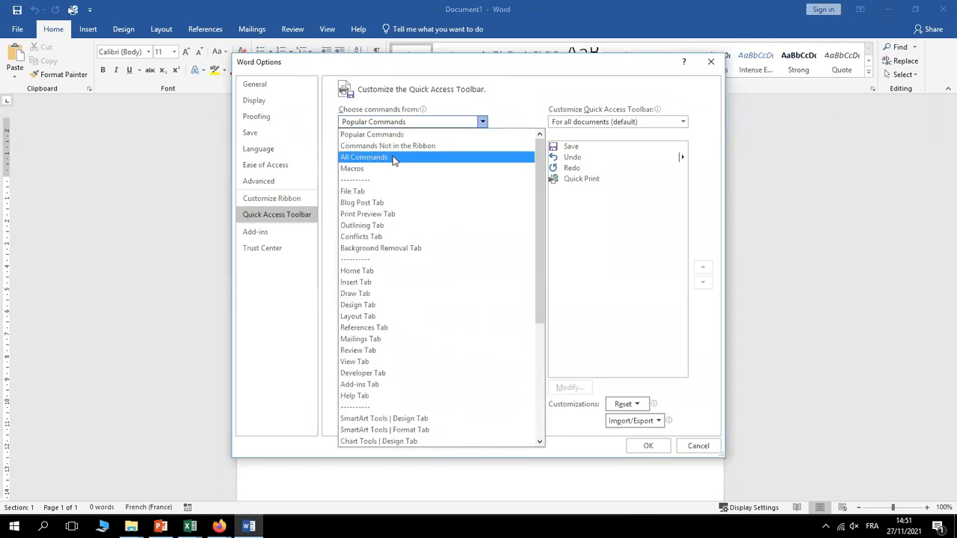
click(371, 160)
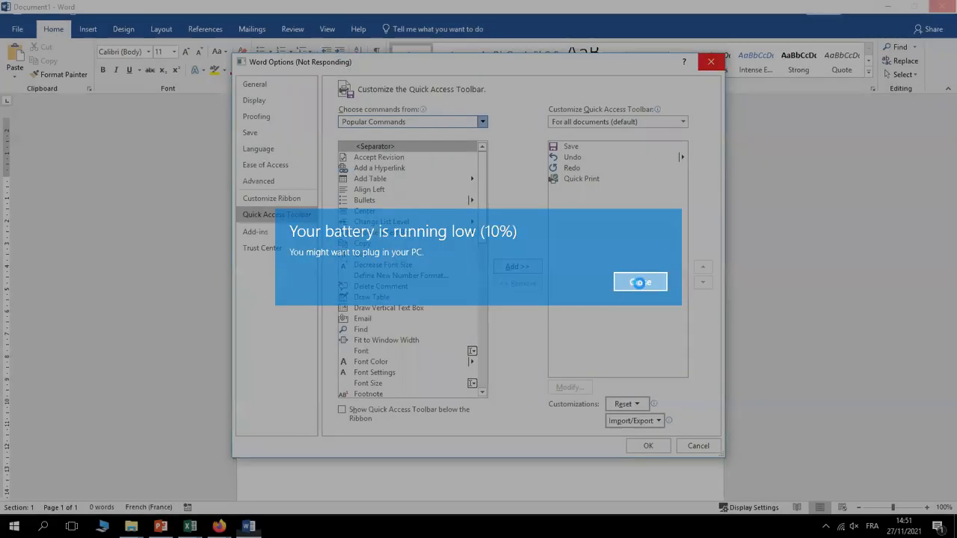
Dismiss the low-battery warning and set Choose commands from to Home Tab
click(641, 283)
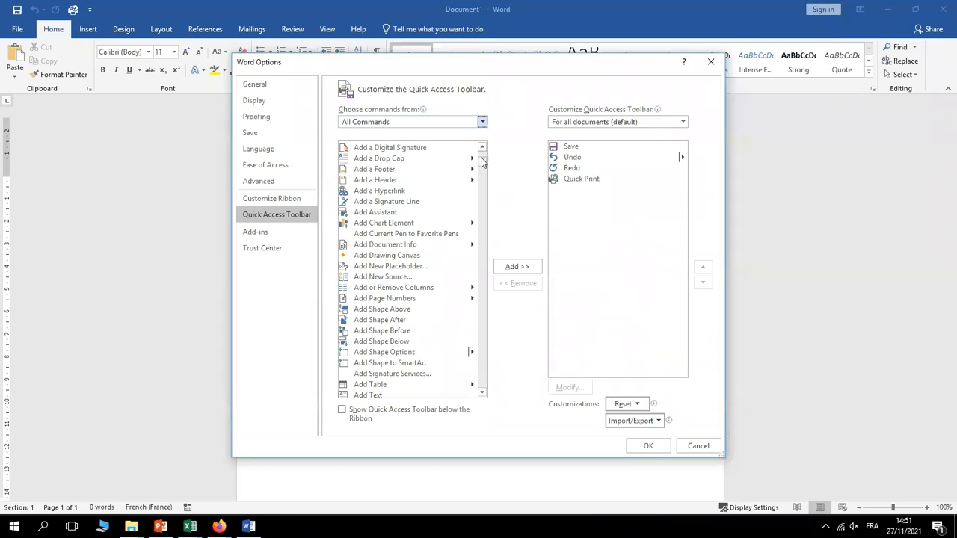
drag(483, 161, 485, 190)
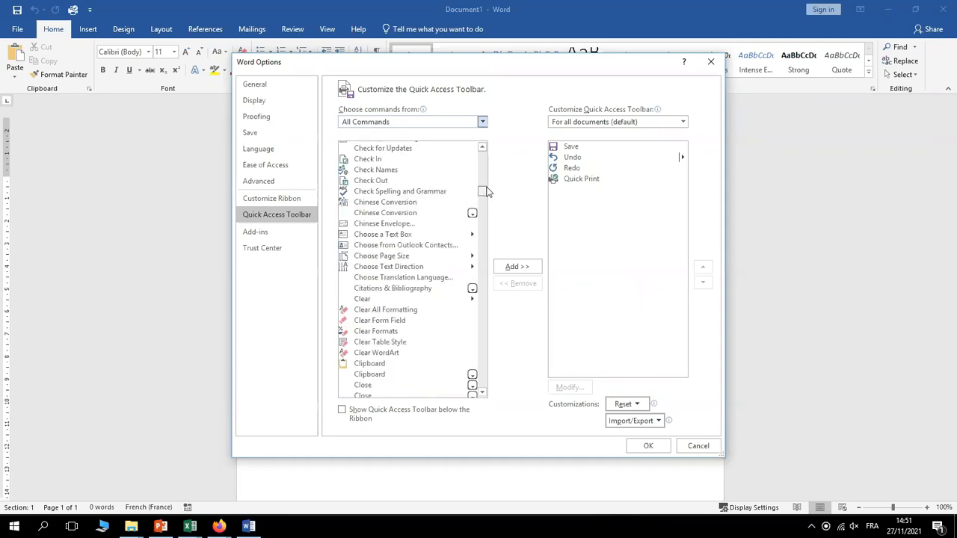
click(482, 123)
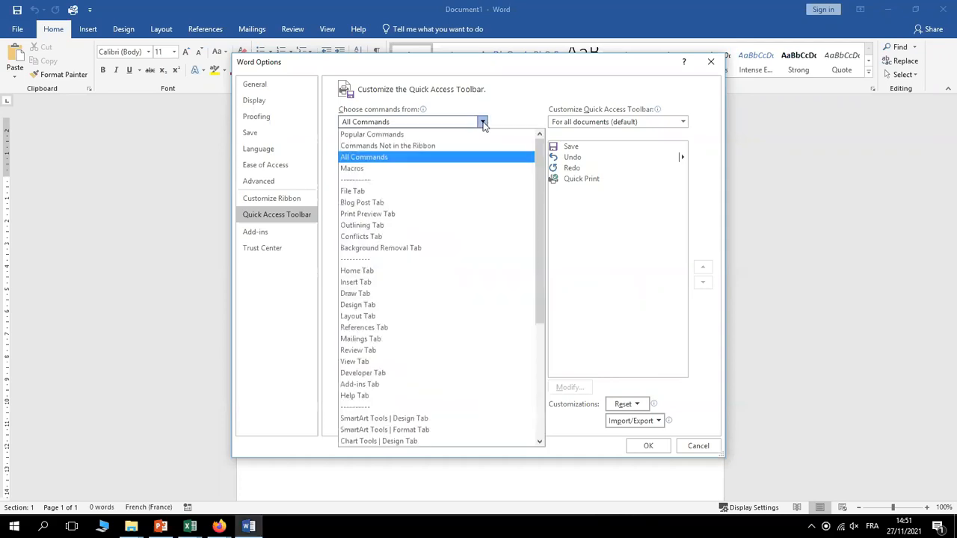
click(357, 270)
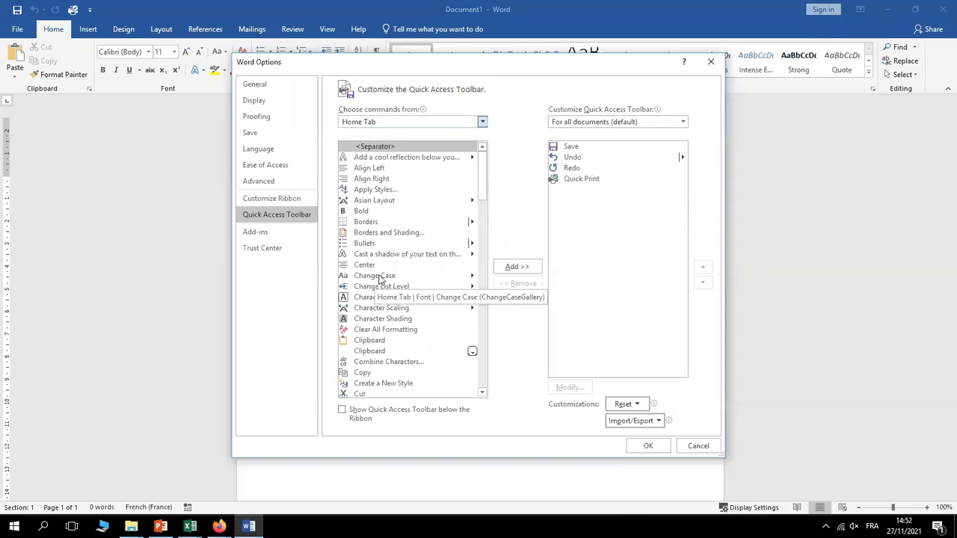
Add Change Case and Borders from the Home Tab list to the toolbar and confirm with OK
click(377, 276)
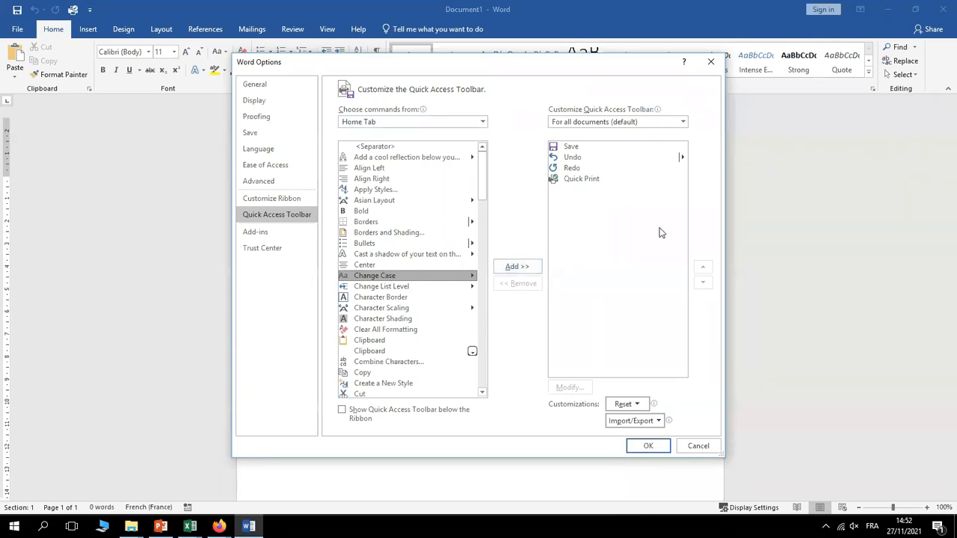
click(518, 270)
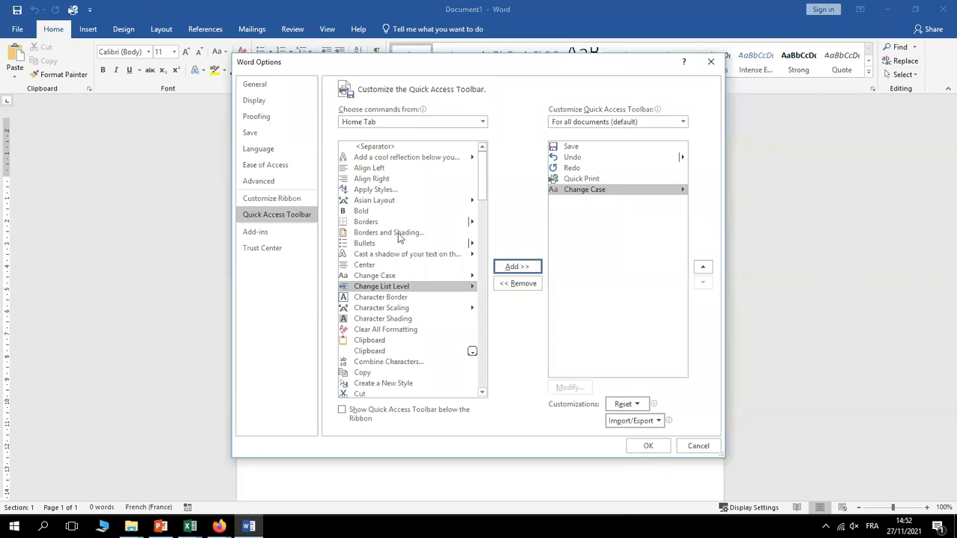
click(365, 223)
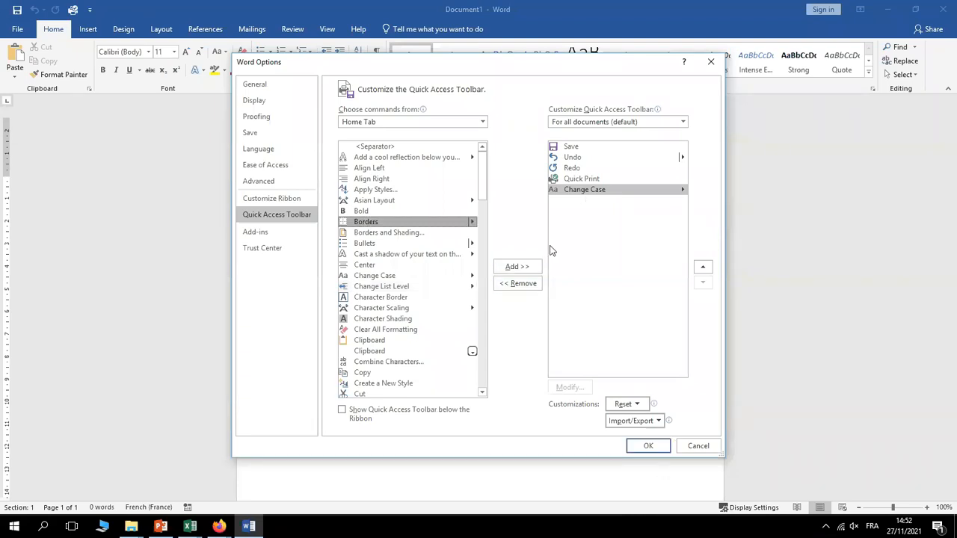
click(519, 267)
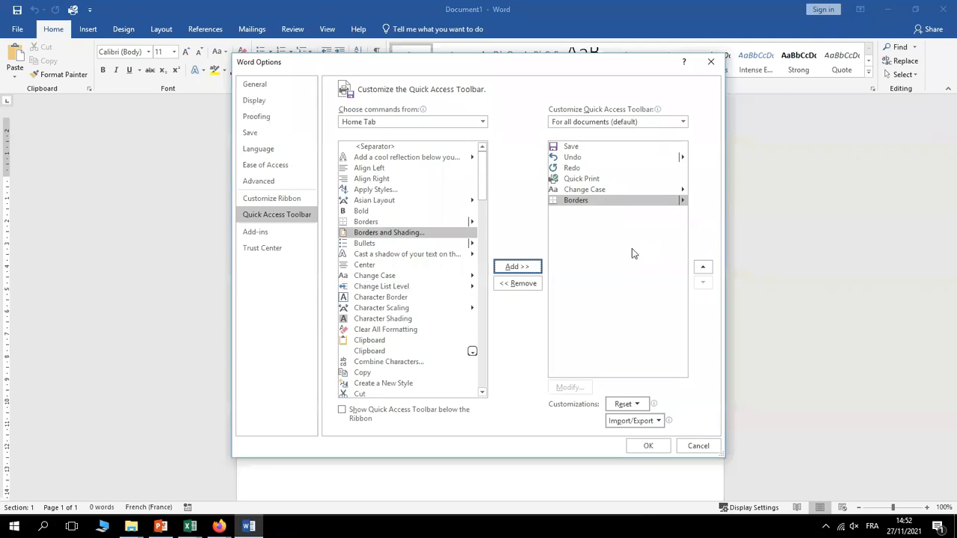
click(577, 192)
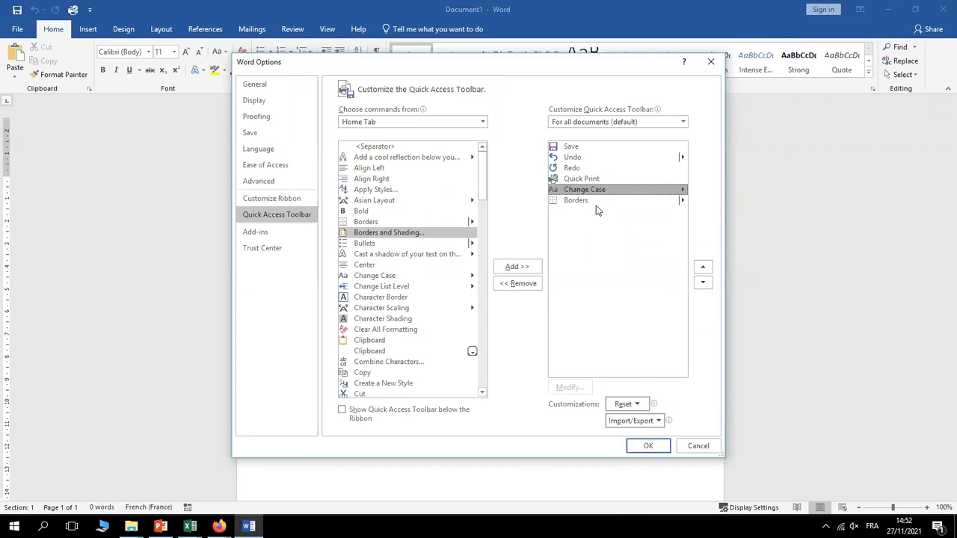
click(647, 446)
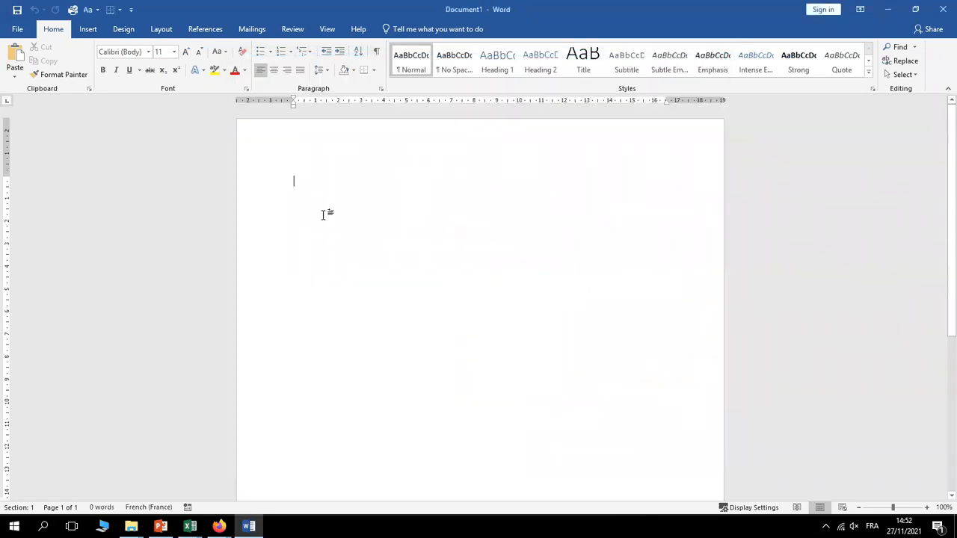
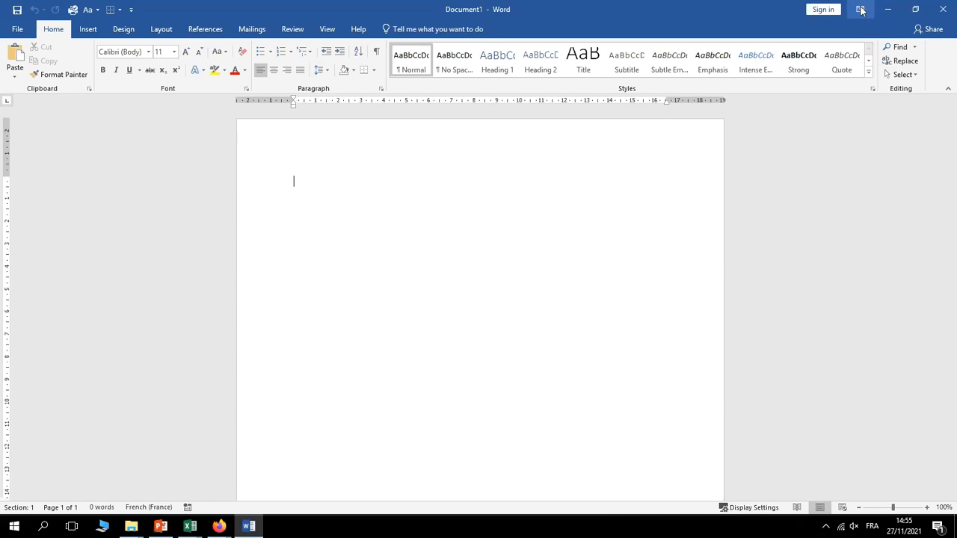
Set Word's ribbon display to Auto-hide Ribbon so the blank page fills the screen
click(860, 10)
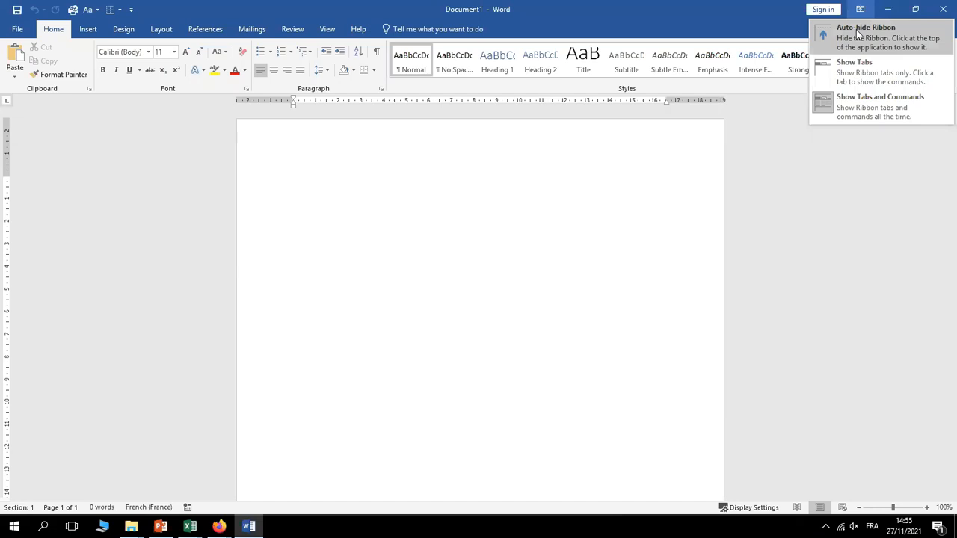
click(859, 33)
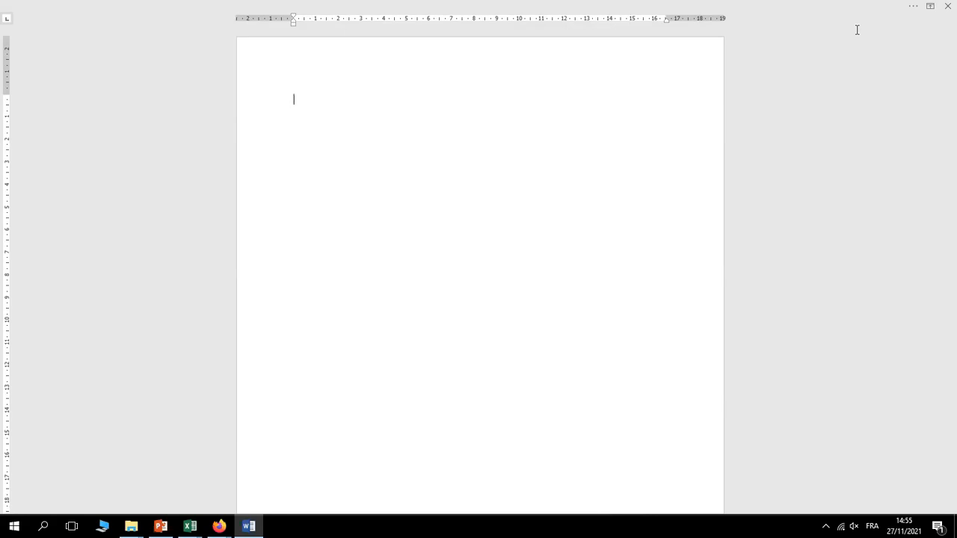
Type 'University' and format it bold with a red font colour
text(Un)
text(iversity)
double_click(313, 103)
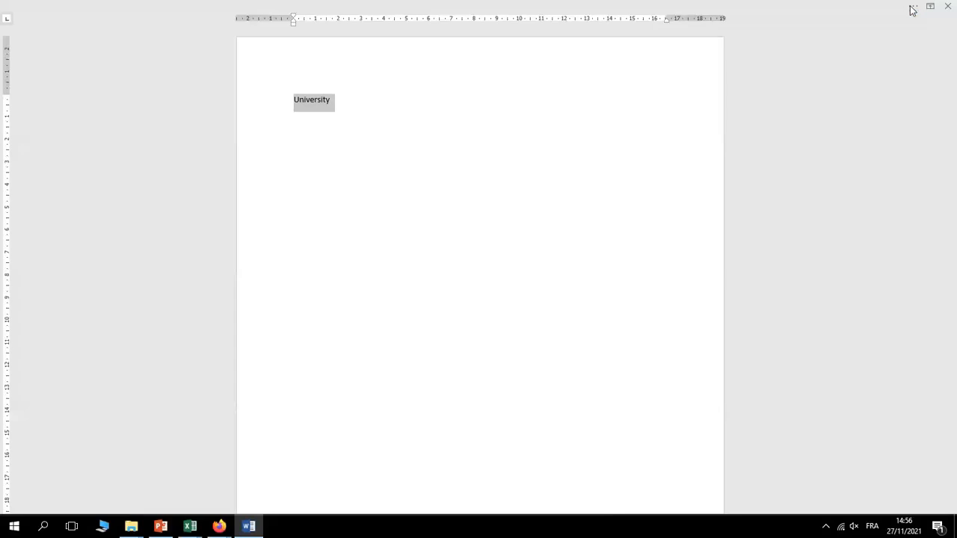
click(913, 10)
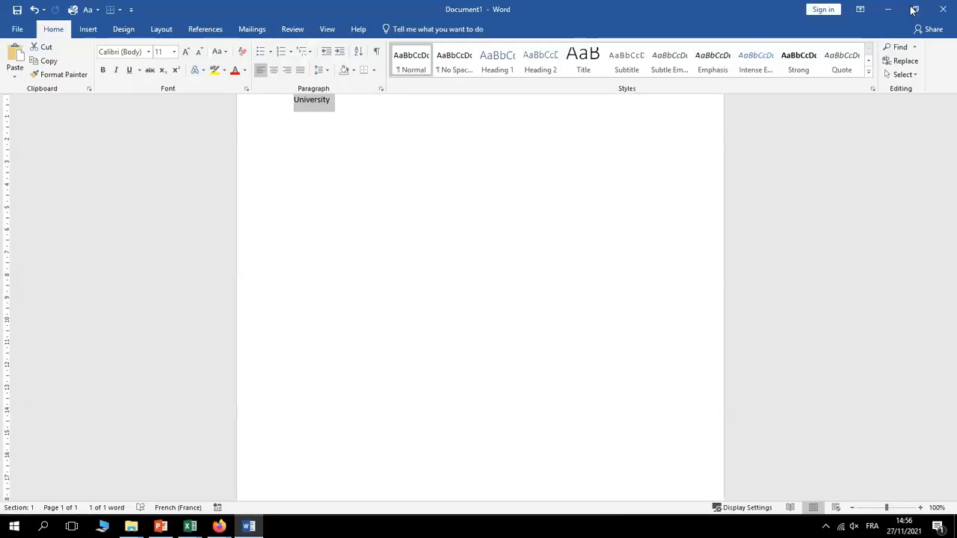
click(103, 72)
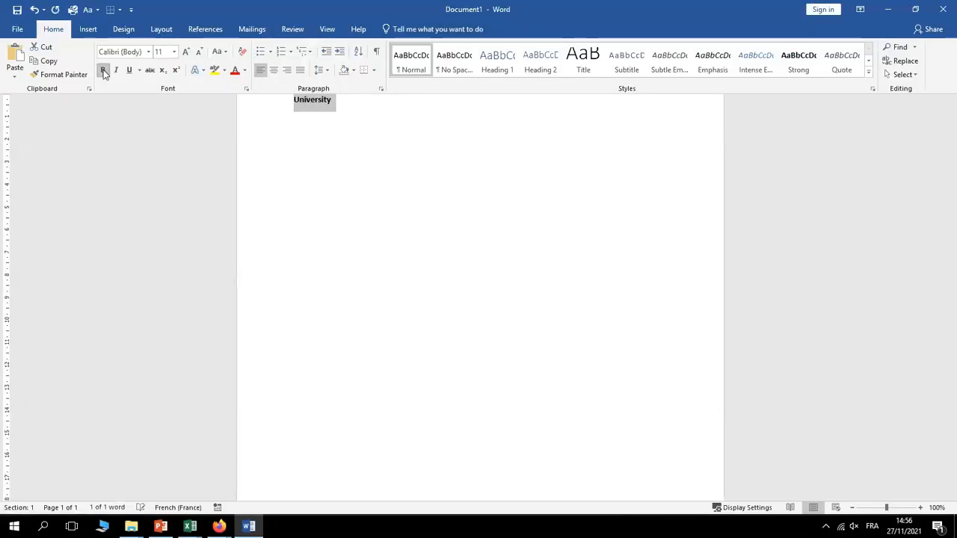
click(235, 73)
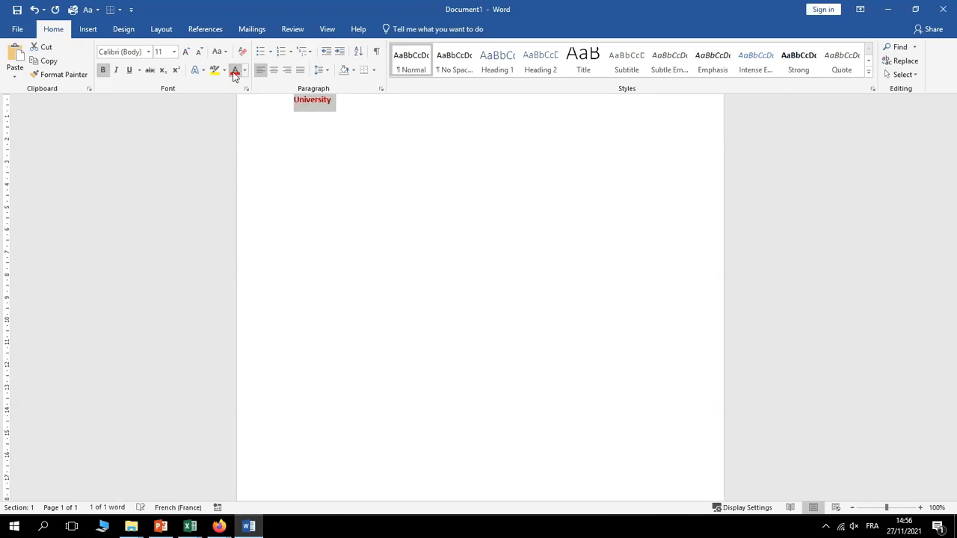
click(382, 181)
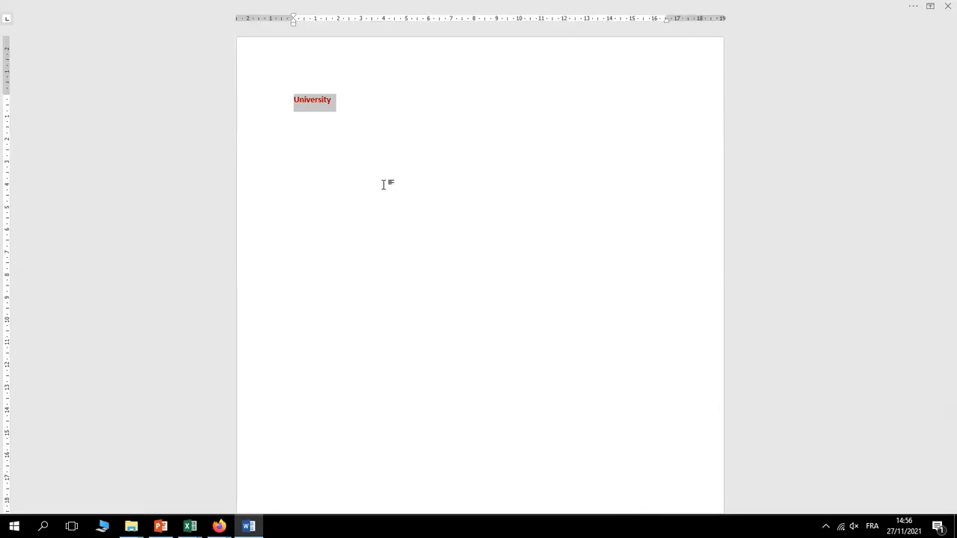
mouse_move(640, 3)
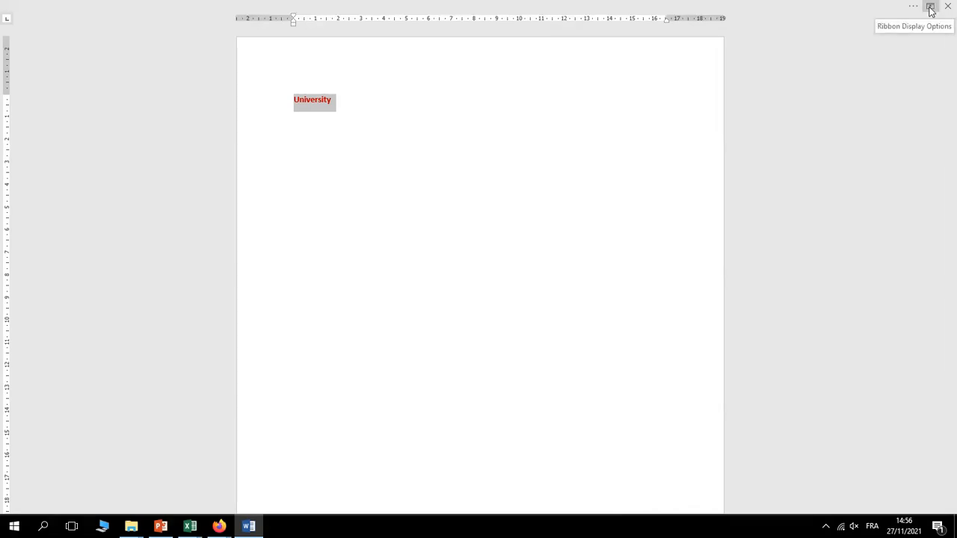
Switch the Ribbon Display Options to Show Tabs
click(931, 7)
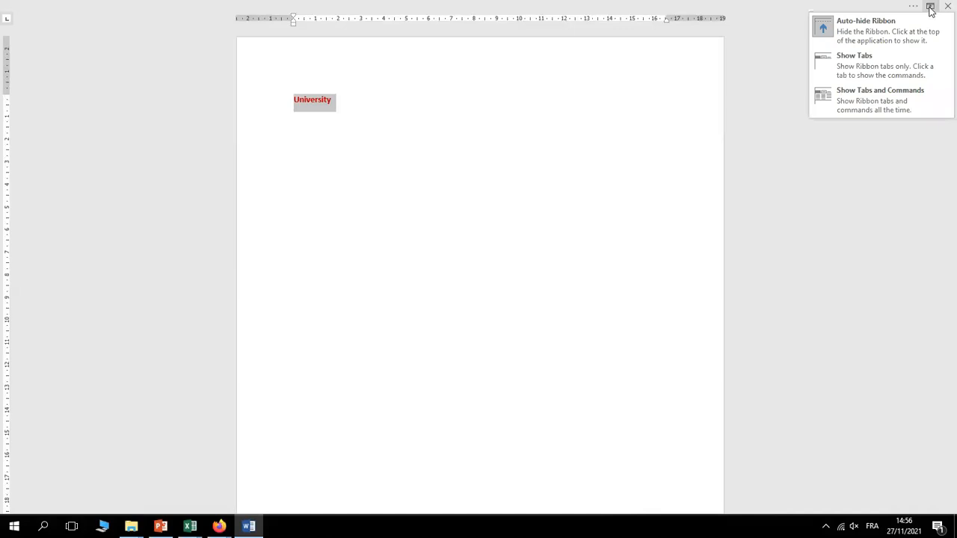
click(854, 60)
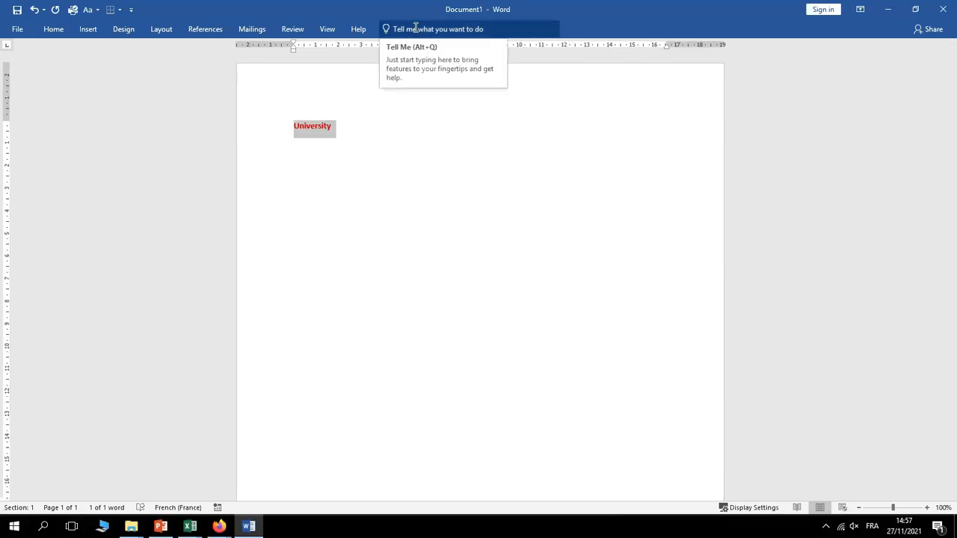
Recolour the bold 'University' with the orange standard font colour from the Home tab
click(52, 32)
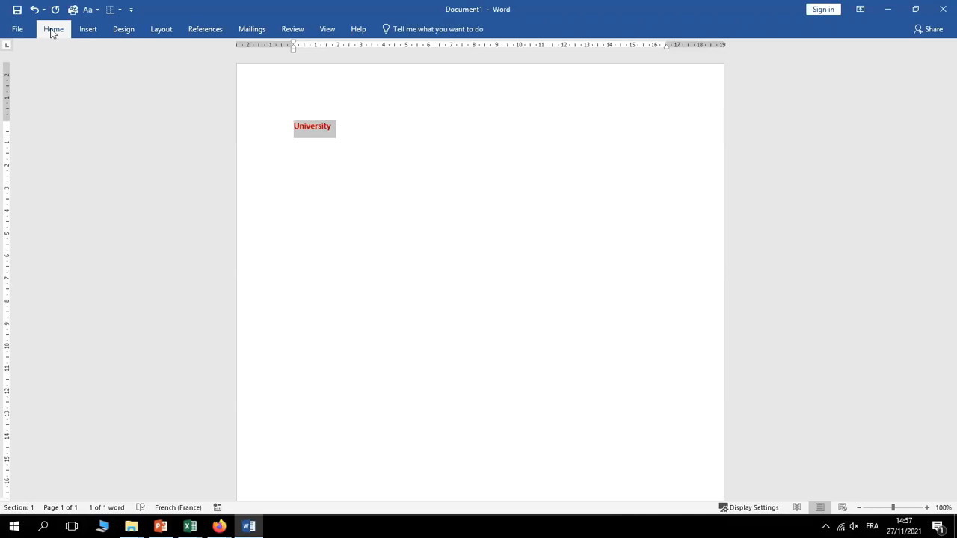
click(246, 70)
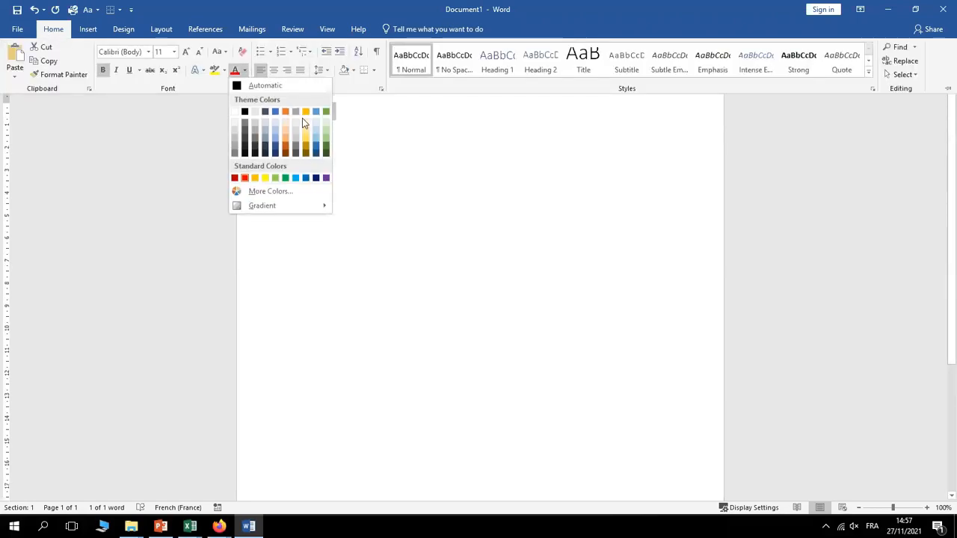
click(254, 177)
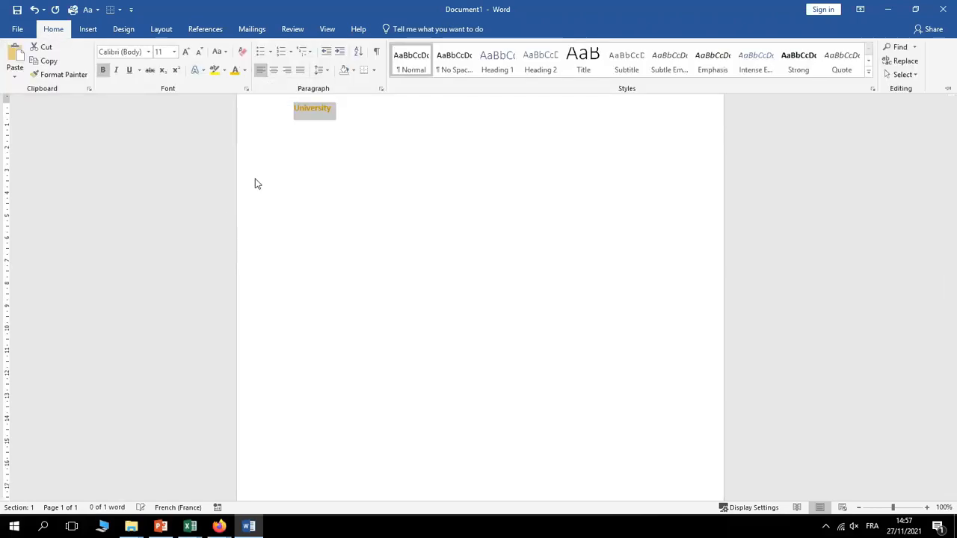
click(383, 175)
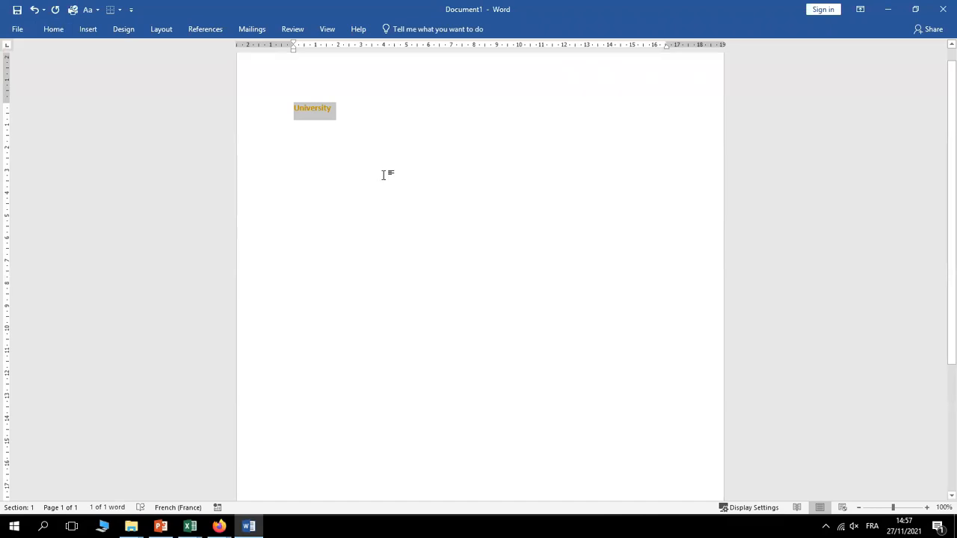
click(55, 30)
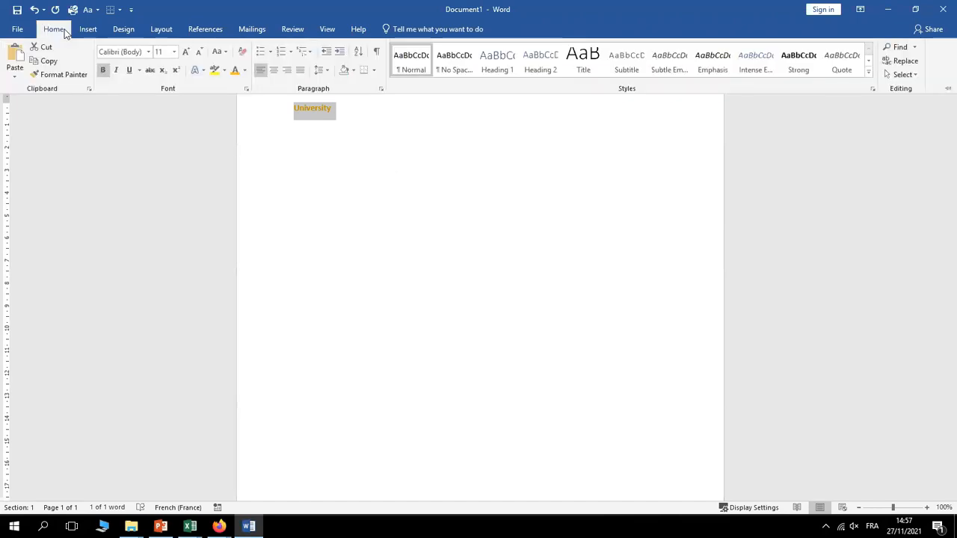
click(341, 151)
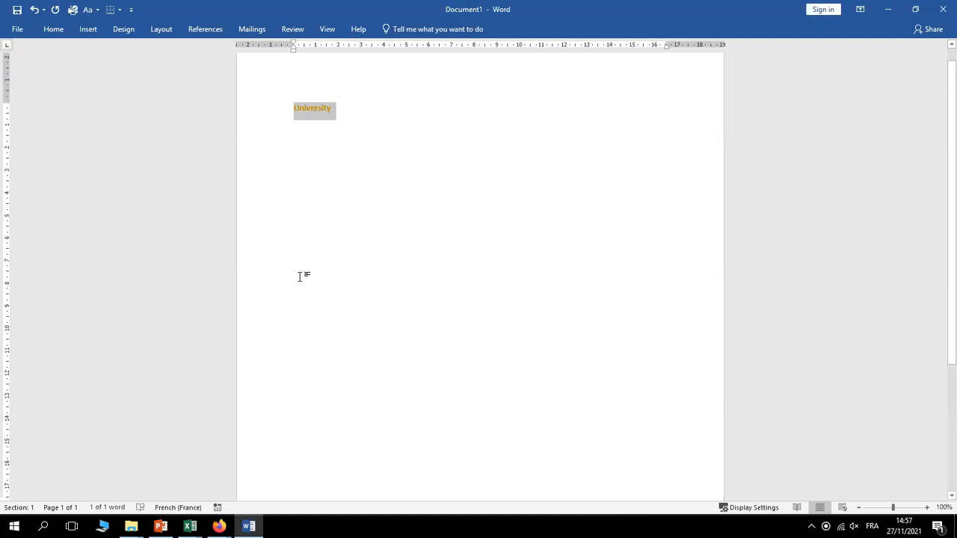
click(860, 9)
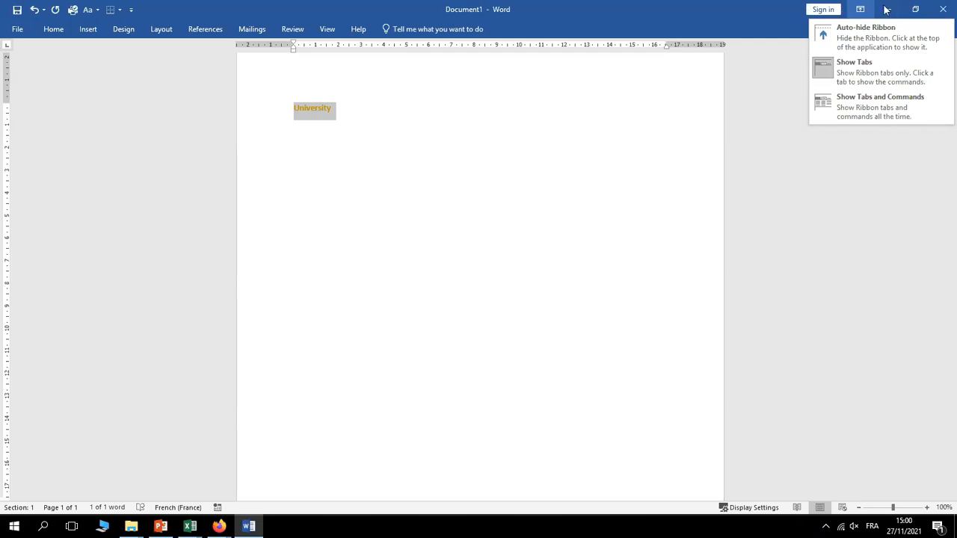
click(782, 282)
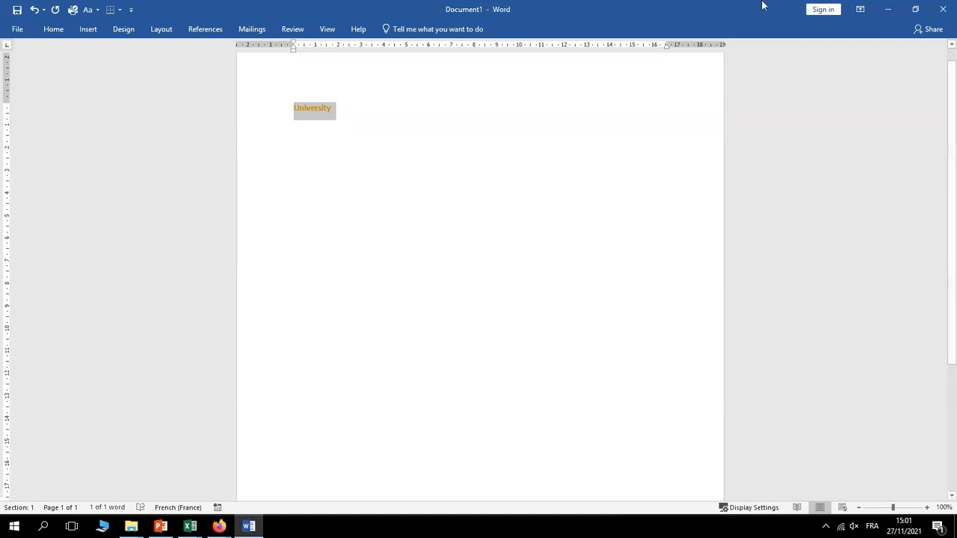
click(823, 9)
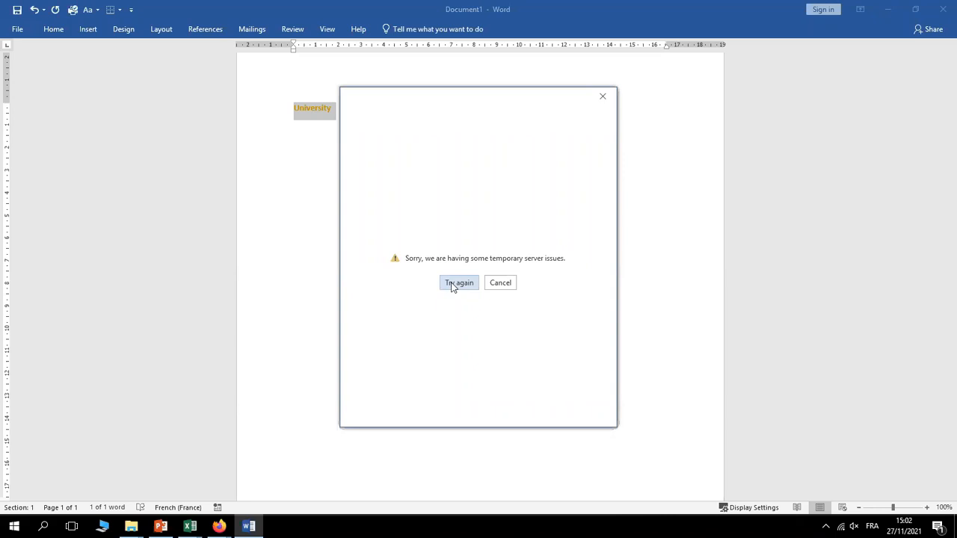
click(604, 97)
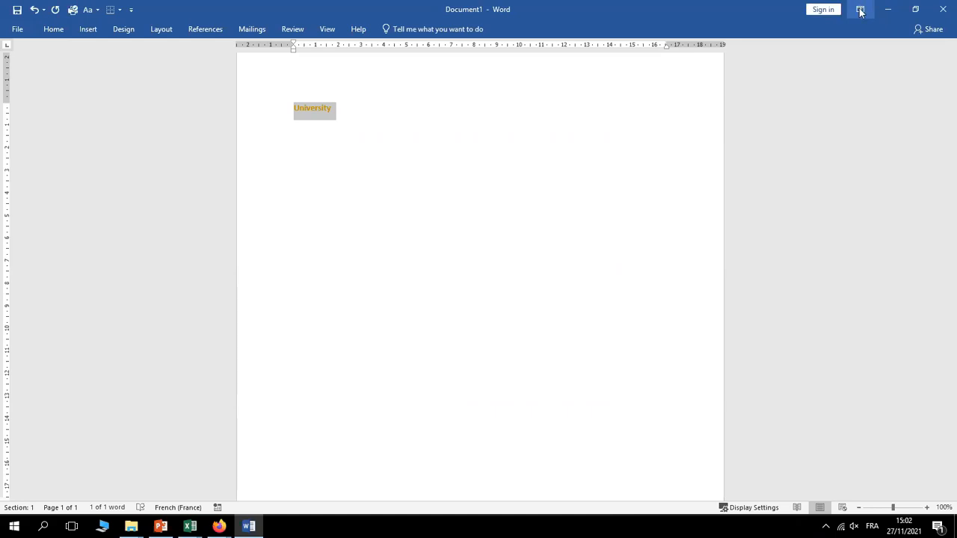
click(861, 11)
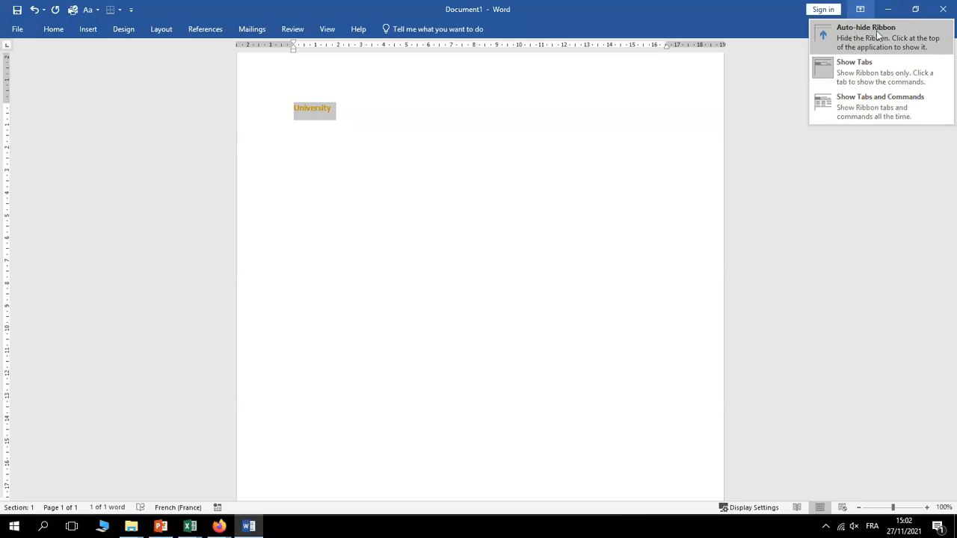
click(863, 37)
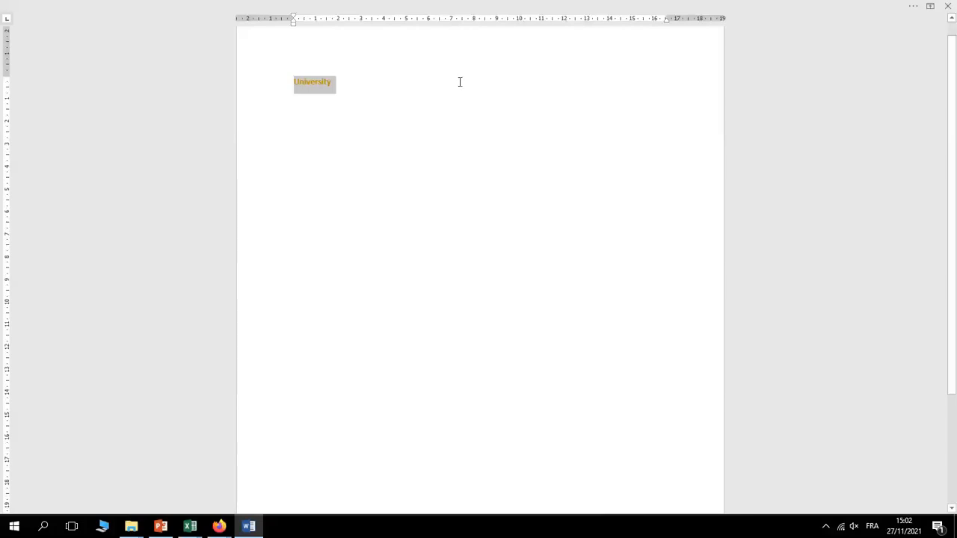
mouse_move(893, 4)
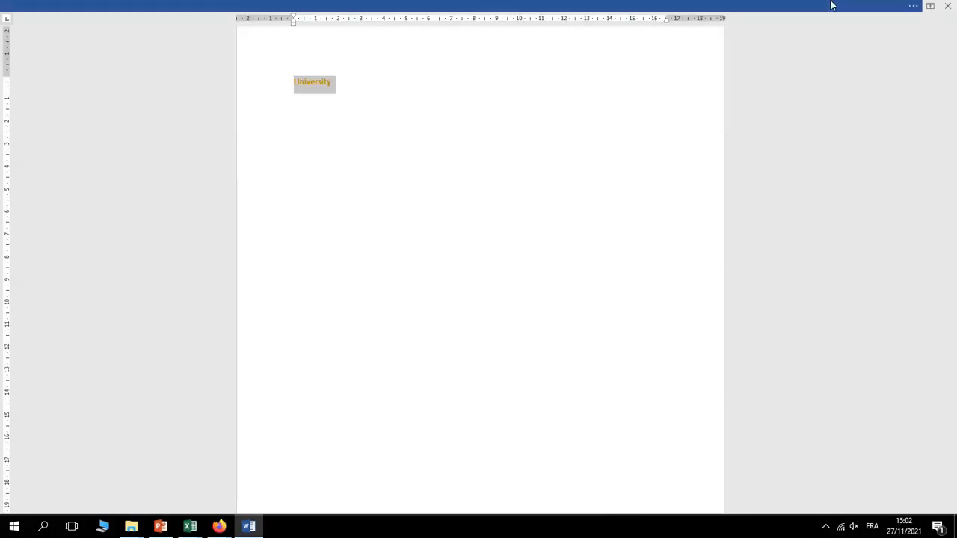
click(913, 7)
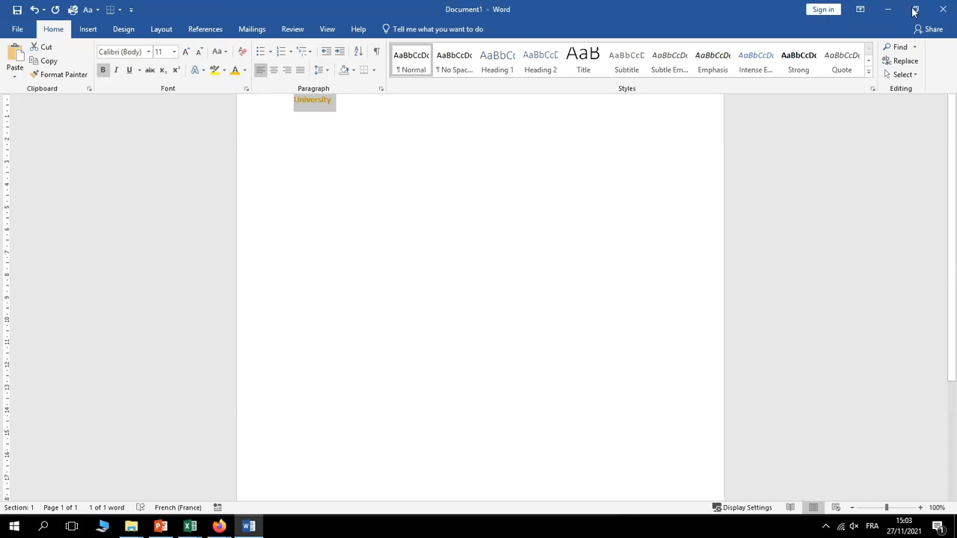
click(430, 219)
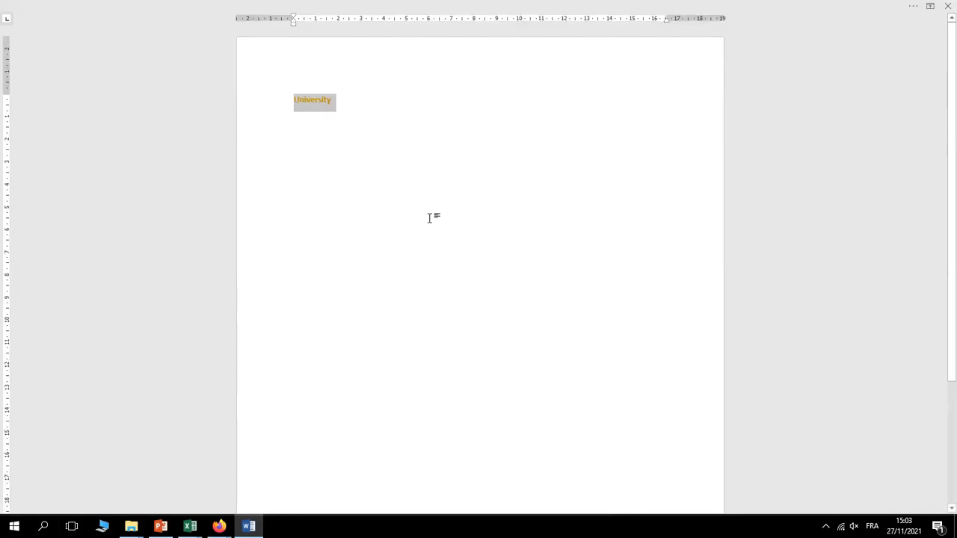
Set the ribbon to Show Tabs and briefly view the References tab commands
click(931, 6)
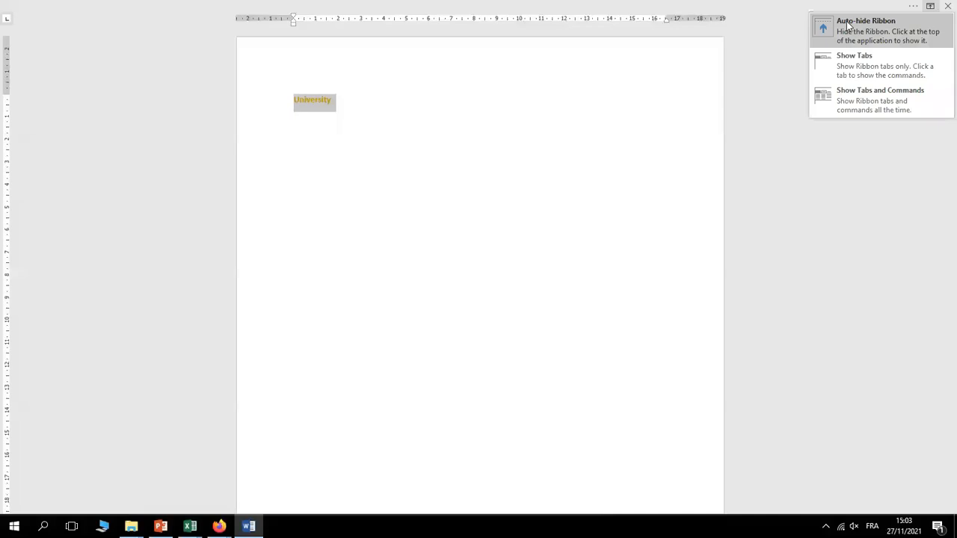
click(849, 68)
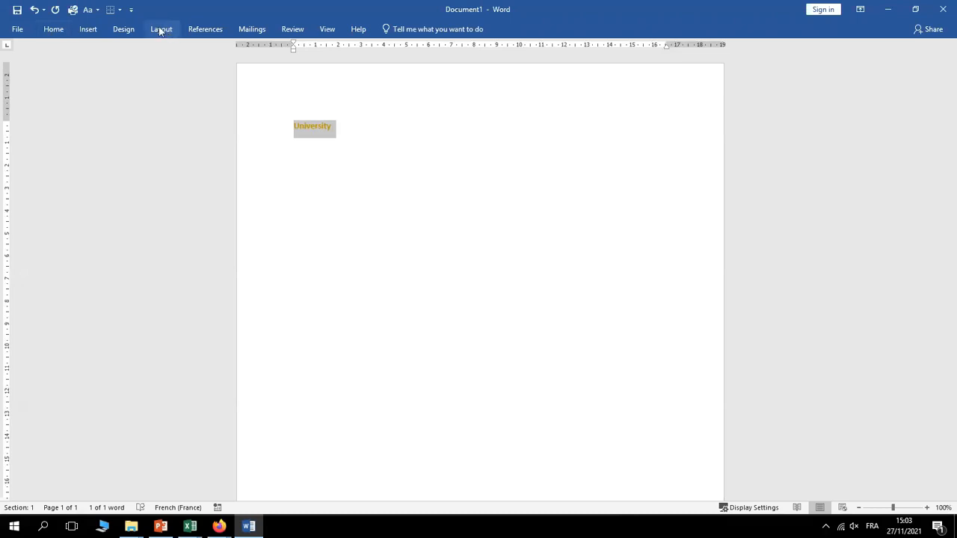
click(207, 28)
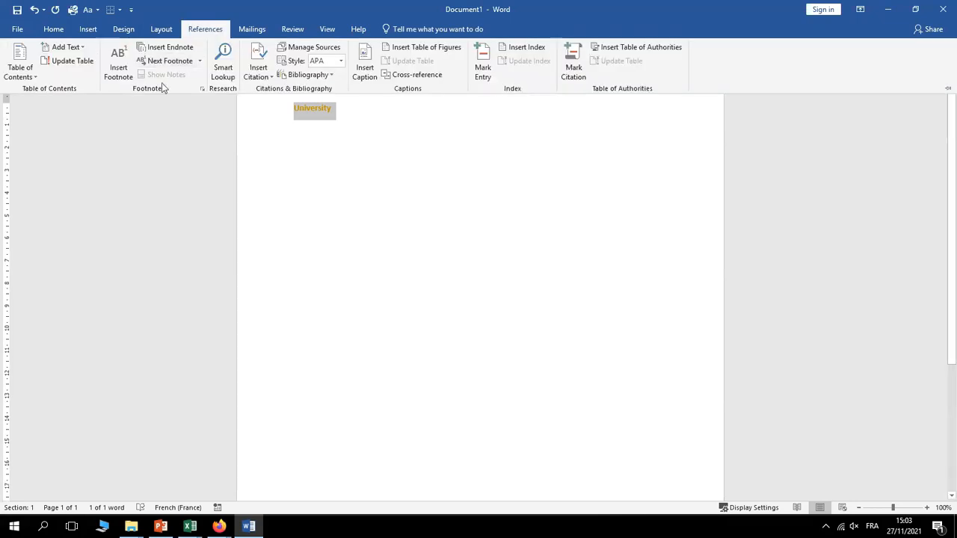
click(348, 208)
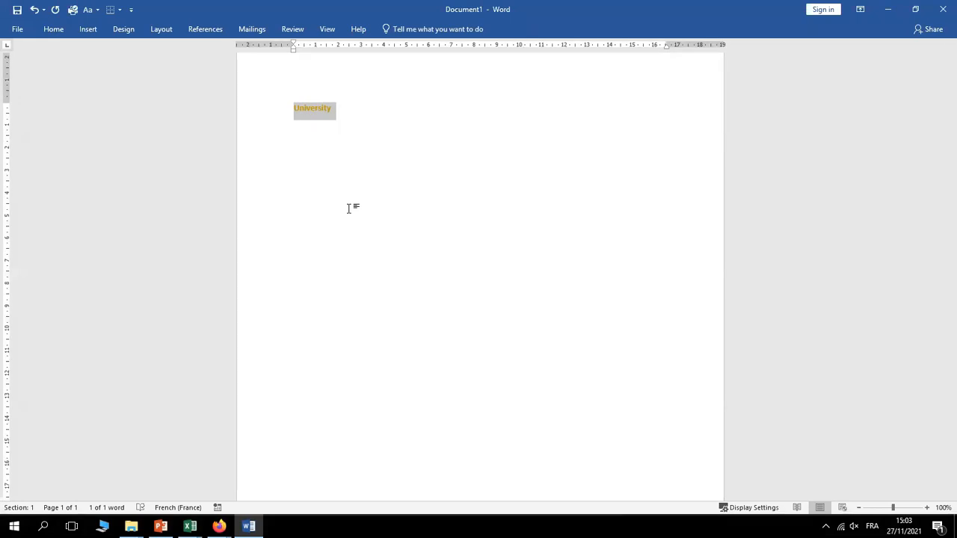
Set Ribbon Display Options to Show Tabs and Commands so References stays visible
click(860, 9)
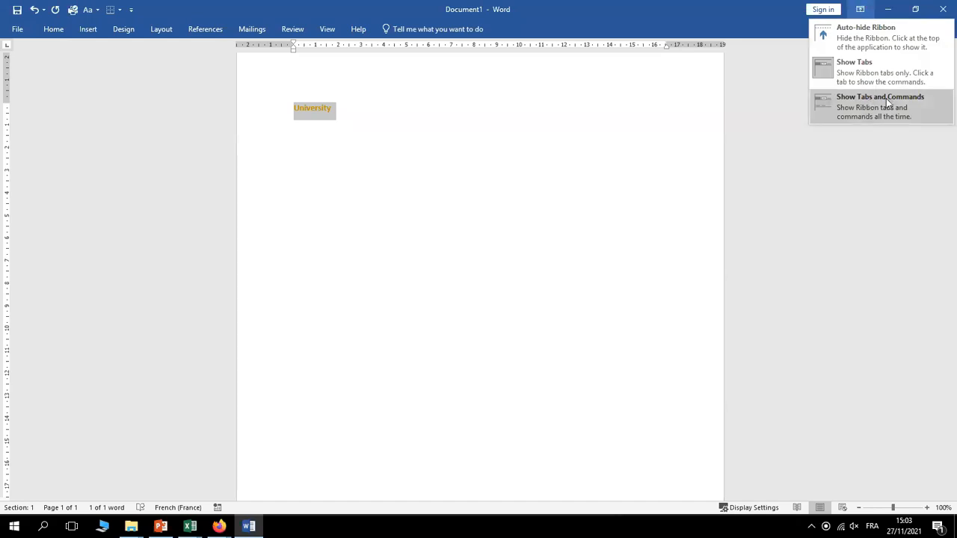
click(838, 101)
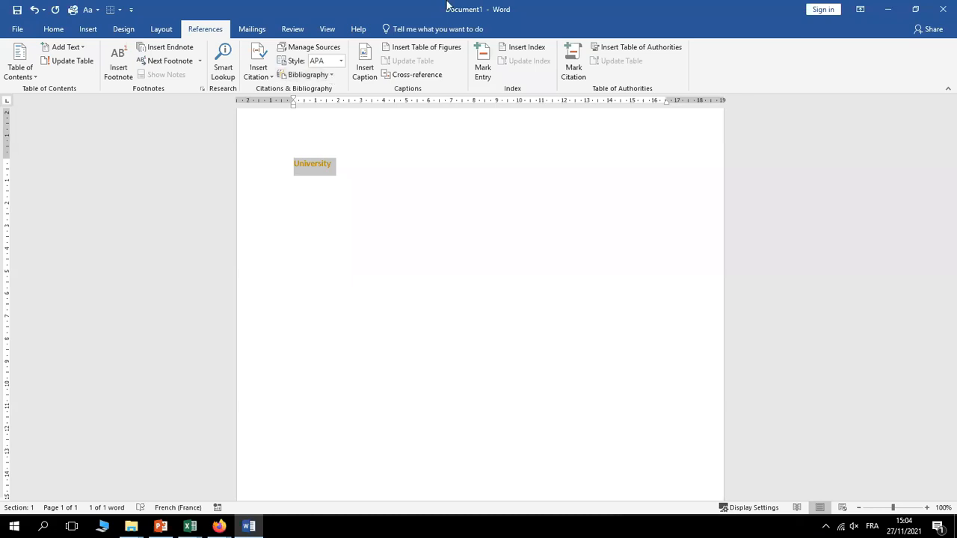
Minimize Word to reveal Firefox's Google page and preview the windows on the taskbar
click(889, 10)
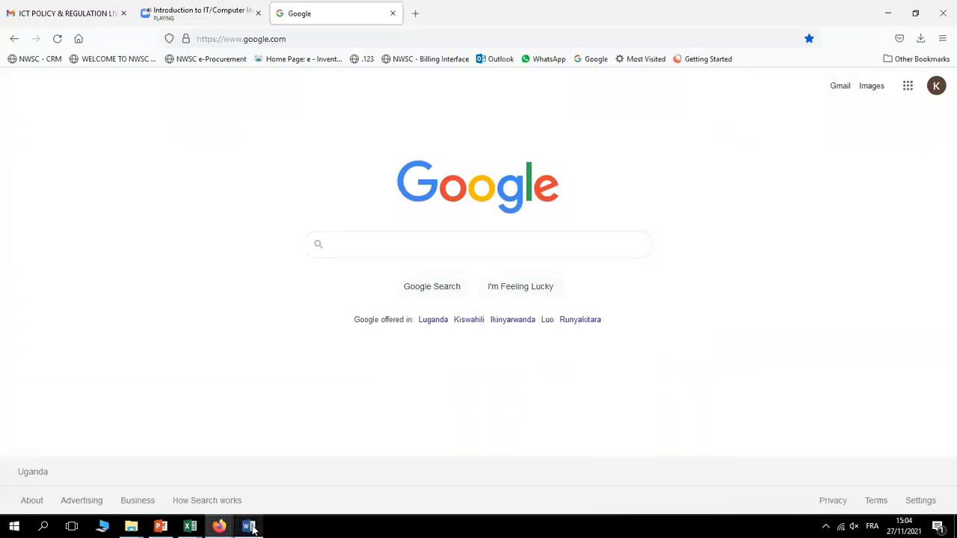
mouse_move(253, 530)
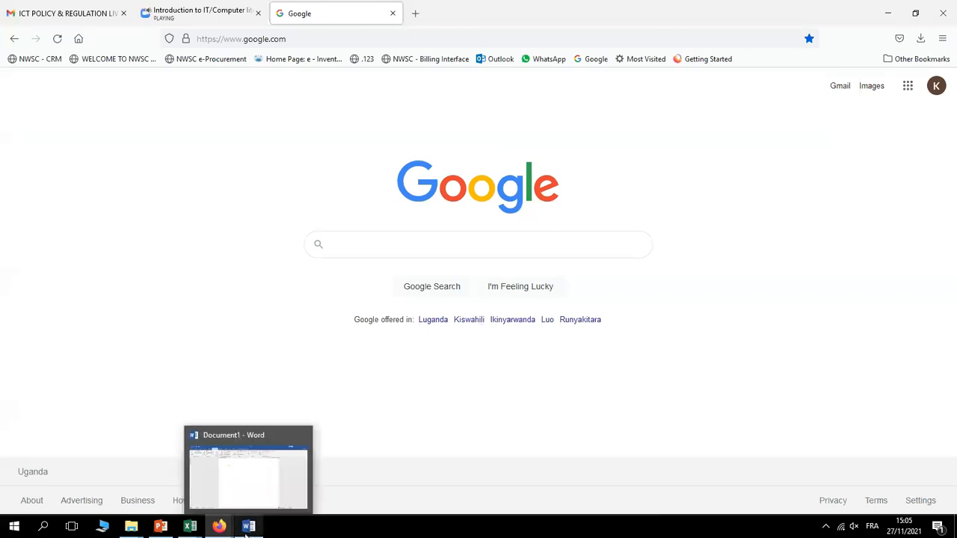
mouse_move(215, 528)
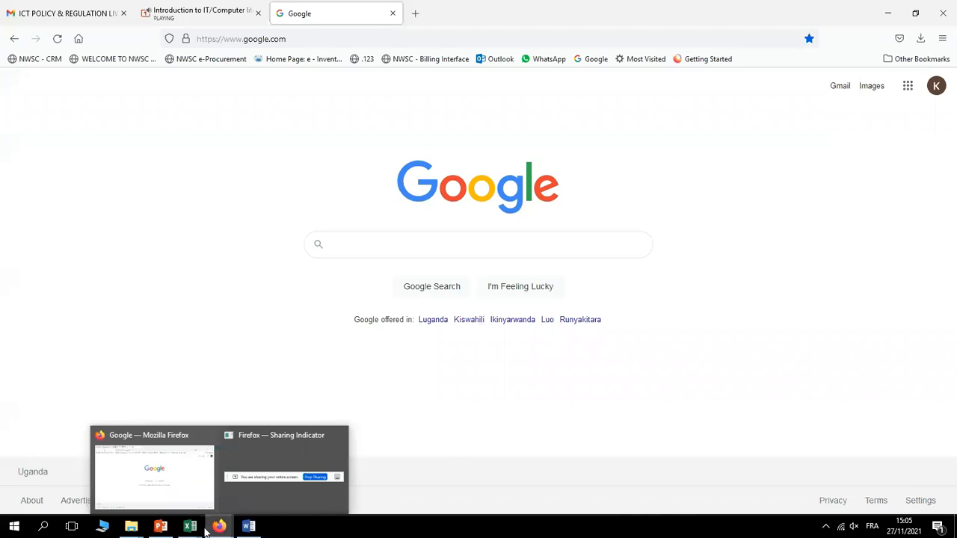
mouse_move(159, 529)
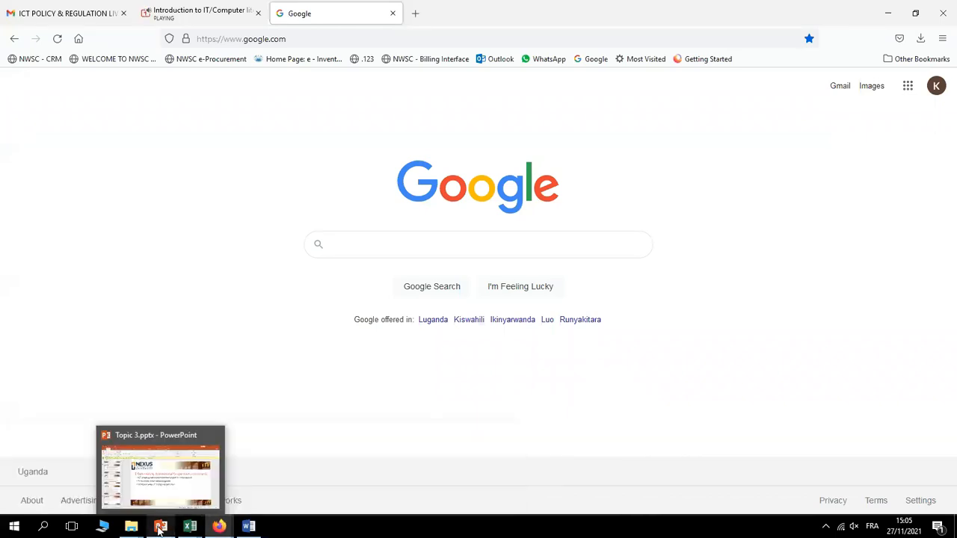
mouse_move(103, 528)
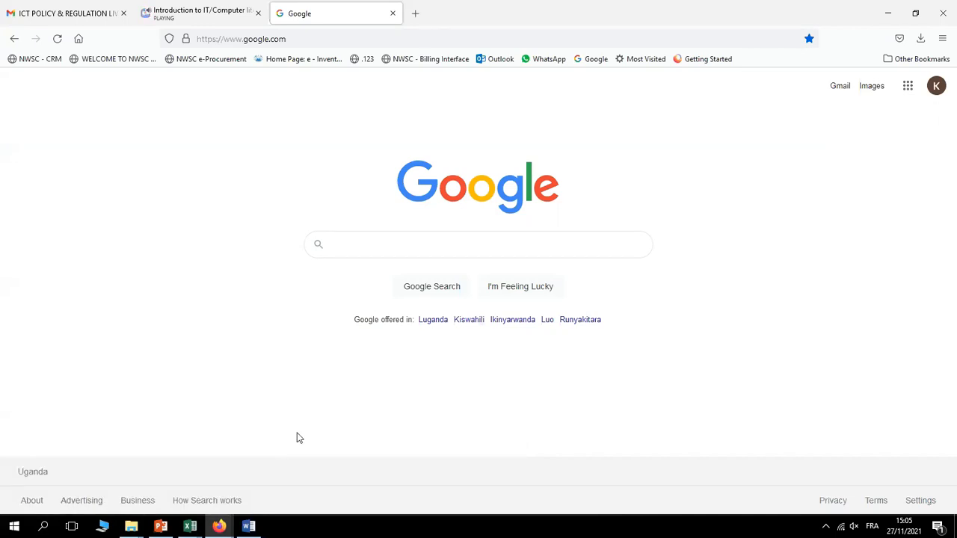
Restore Word from the taskbar, minimize it once more, then restore it again
click(253, 527)
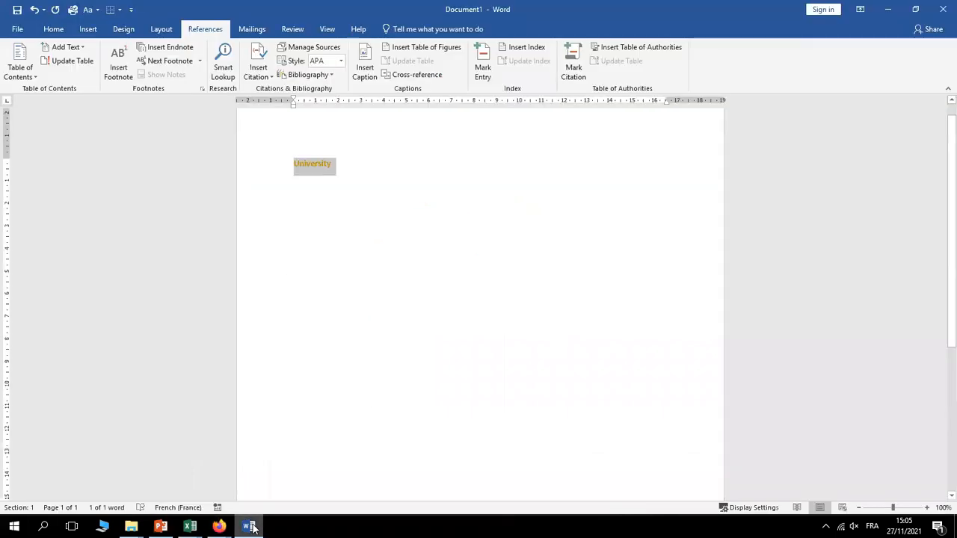
click(889, 10)
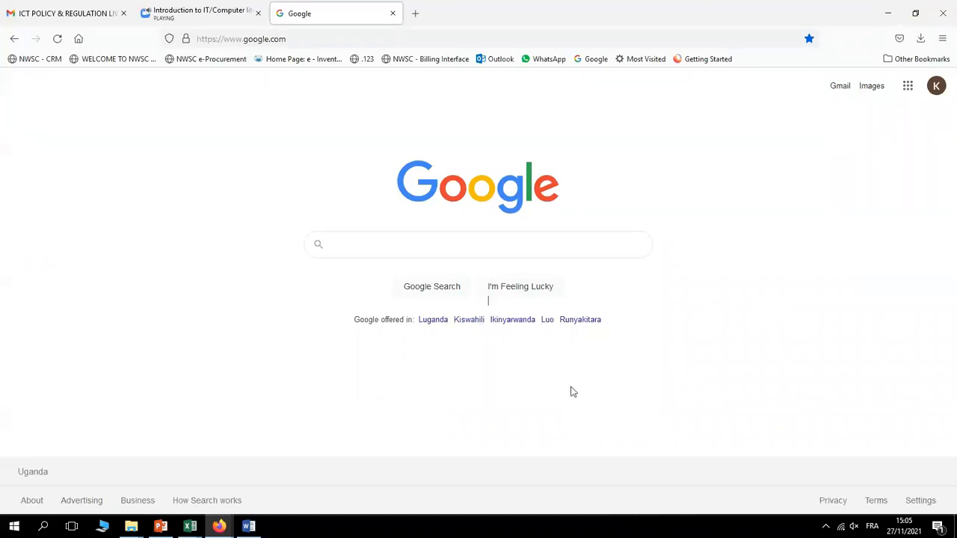
click(249, 526)
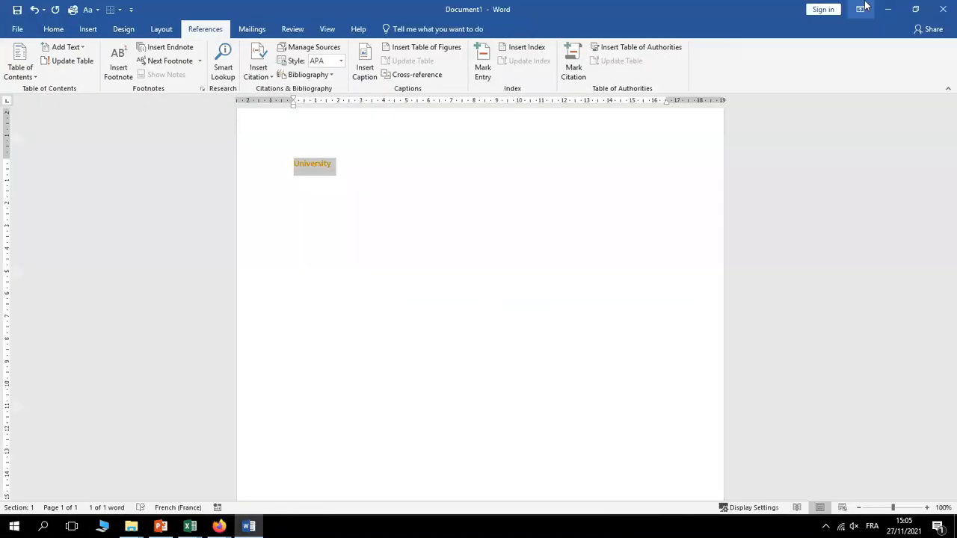
click(919, 15)
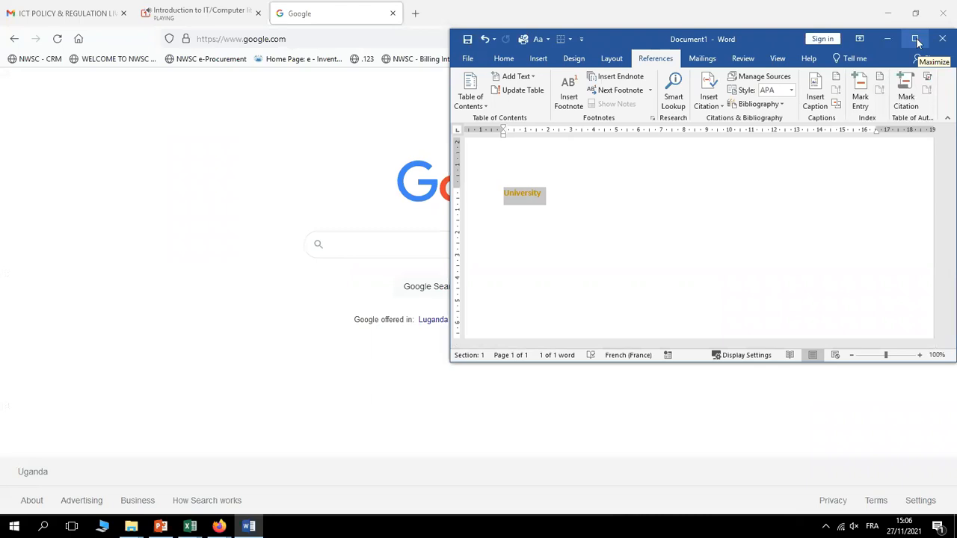
click(915, 39)
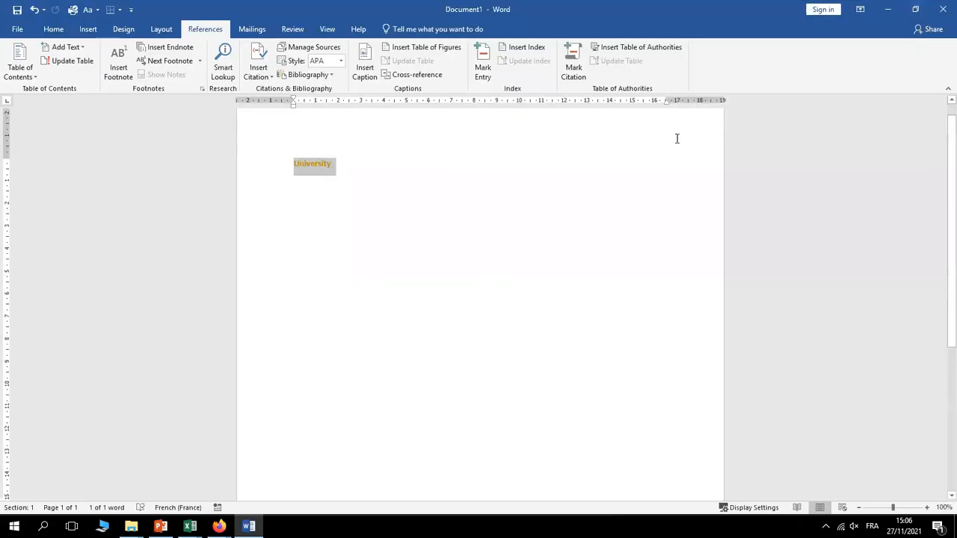
click(916, 9)
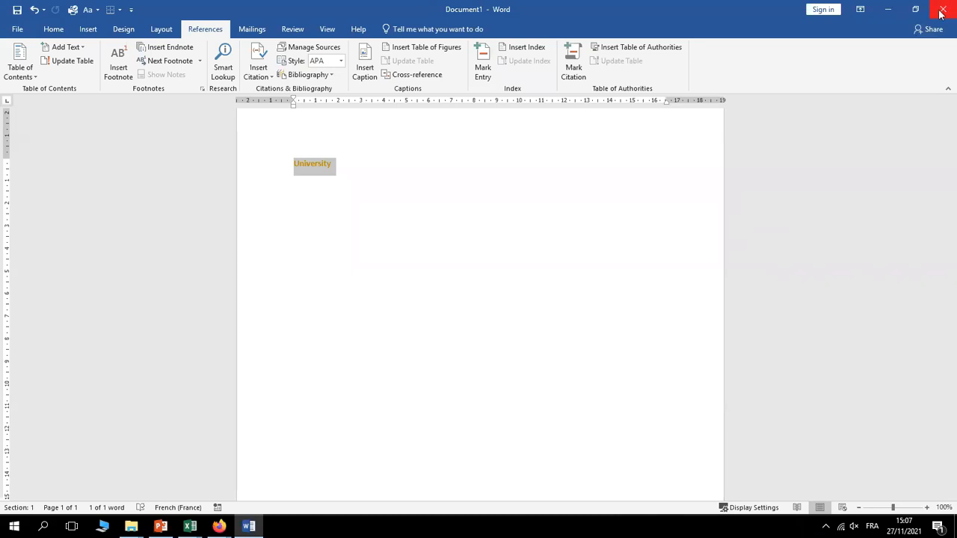
click(459, 218)
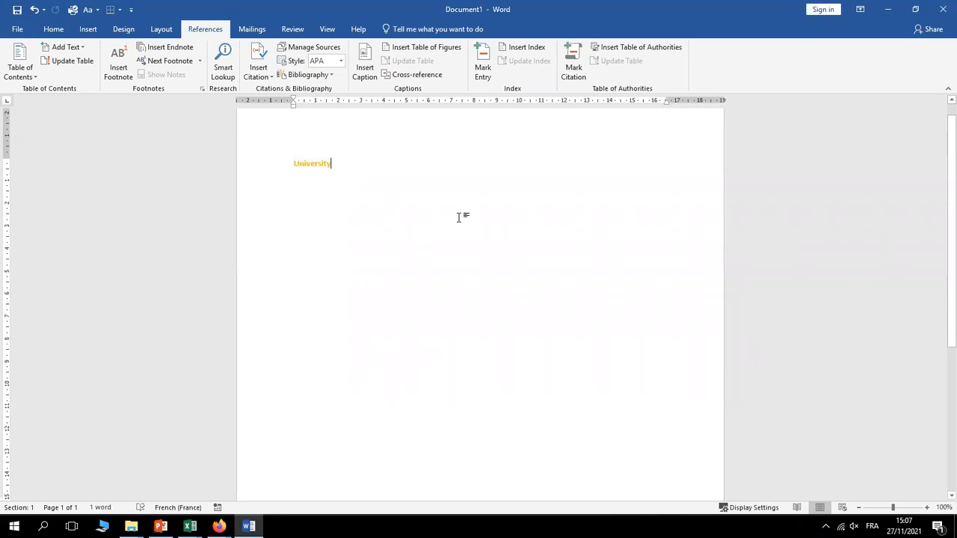
click(944, 10)
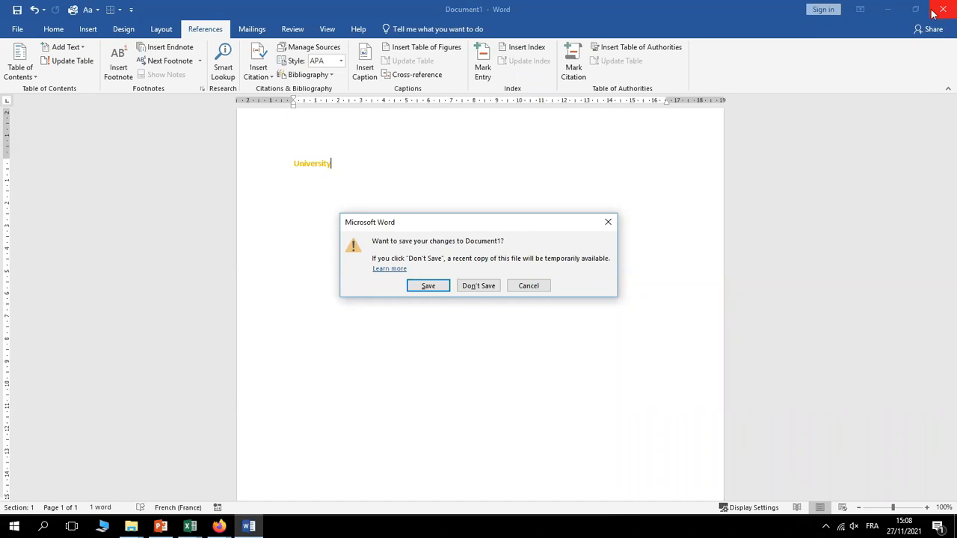
click(529, 287)
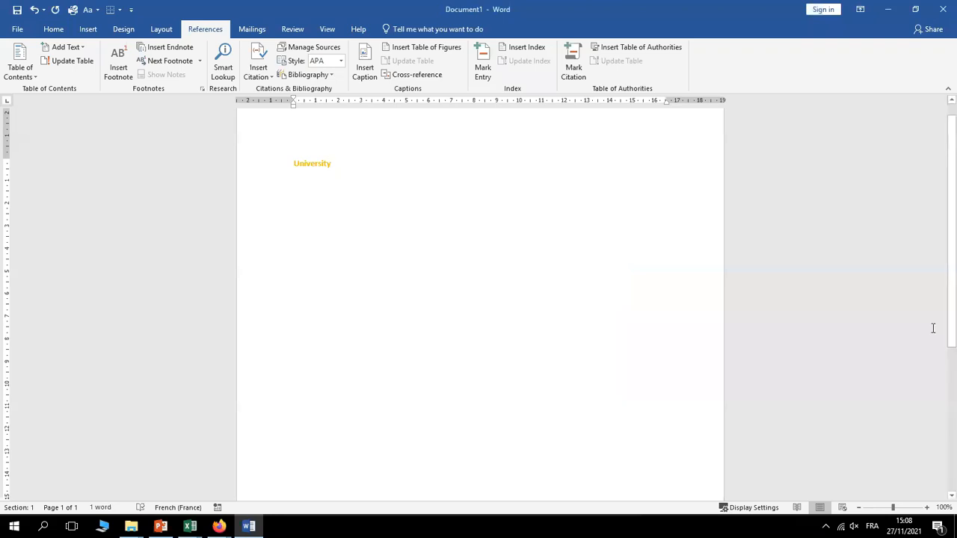
scroll(951, 247, up, 2)
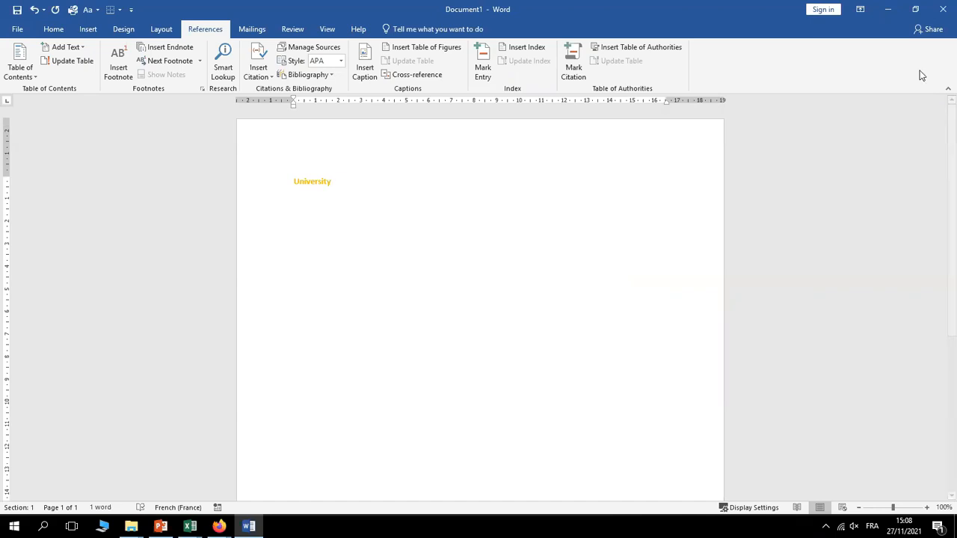
click(944, 7)
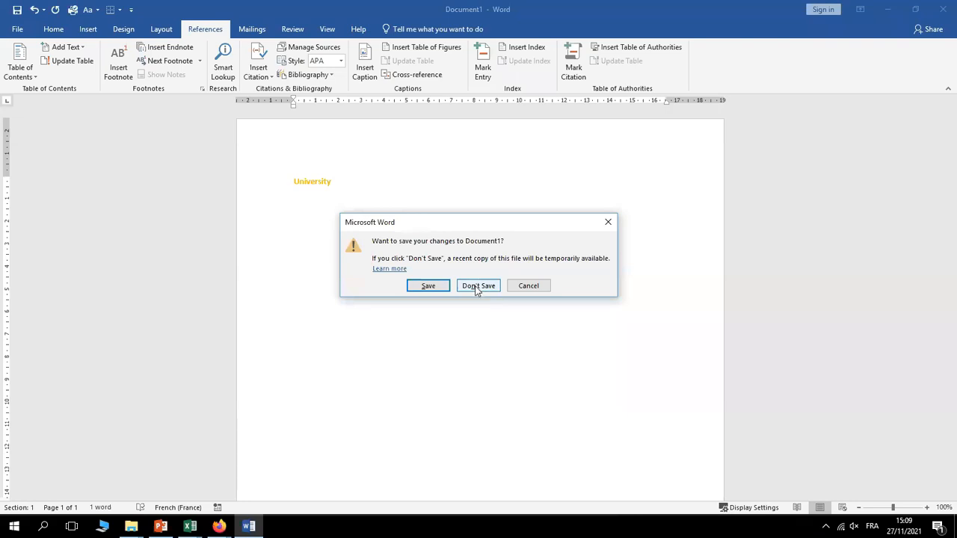
click(609, 223)
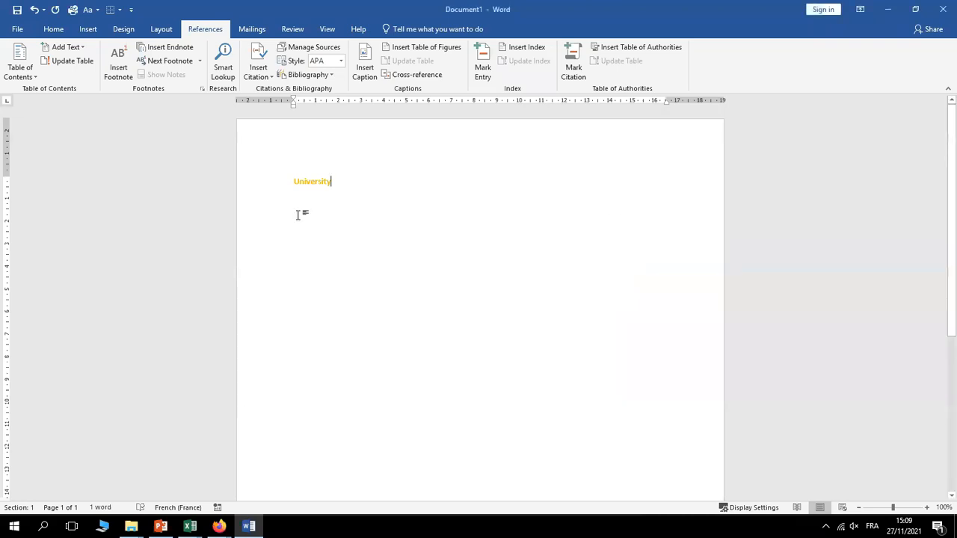
double_click(310, 184)
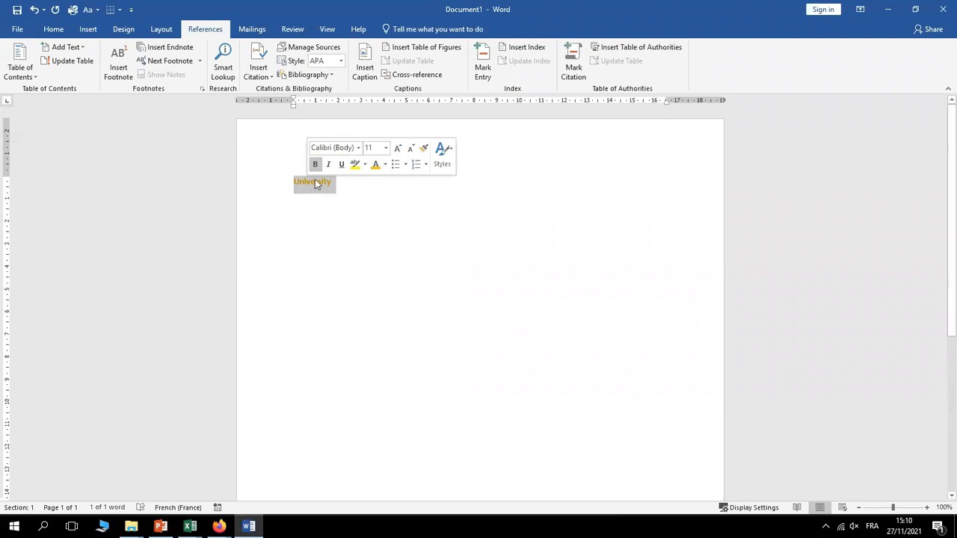
click(318, 184)
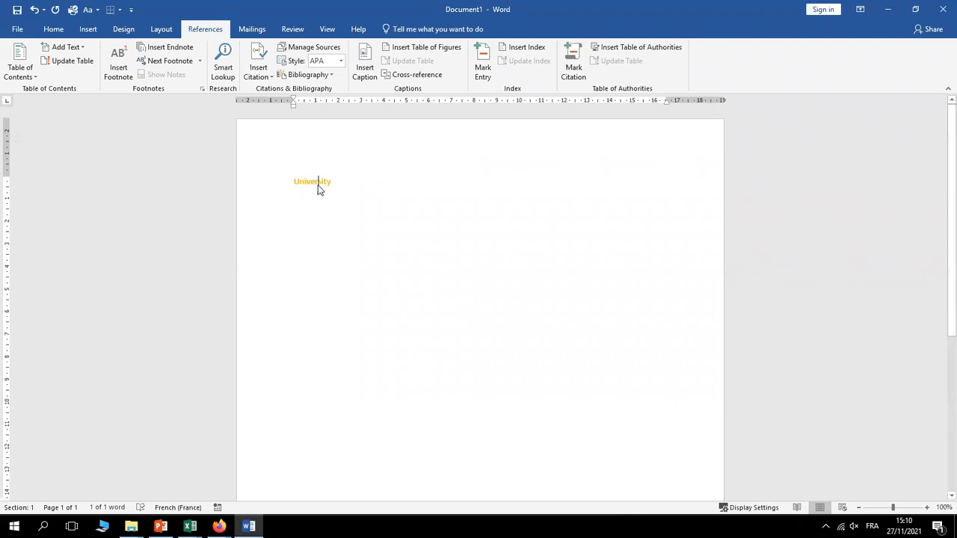
Select 'University', then switch to the Google window in Firefox from the taskbar
drag(338, 182, 286, 182)
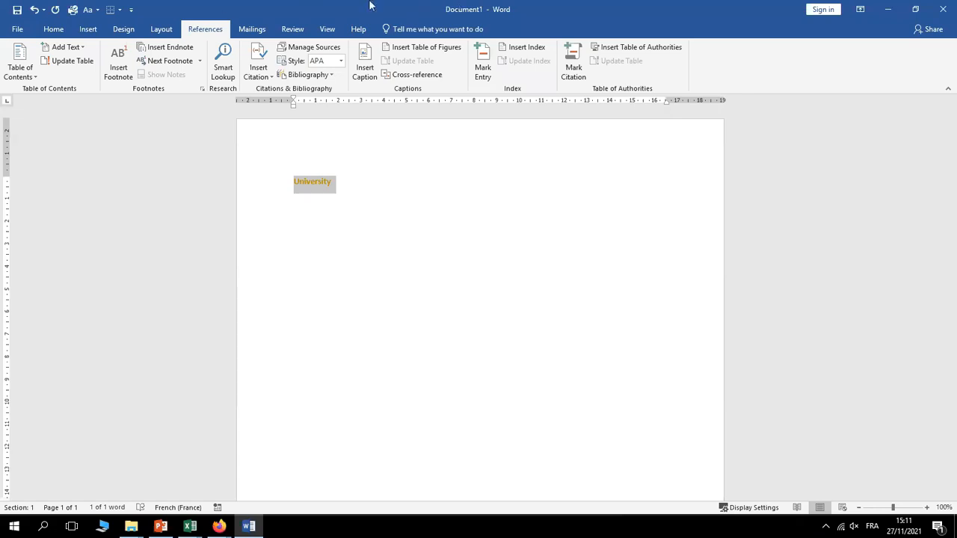
click(221, 527)
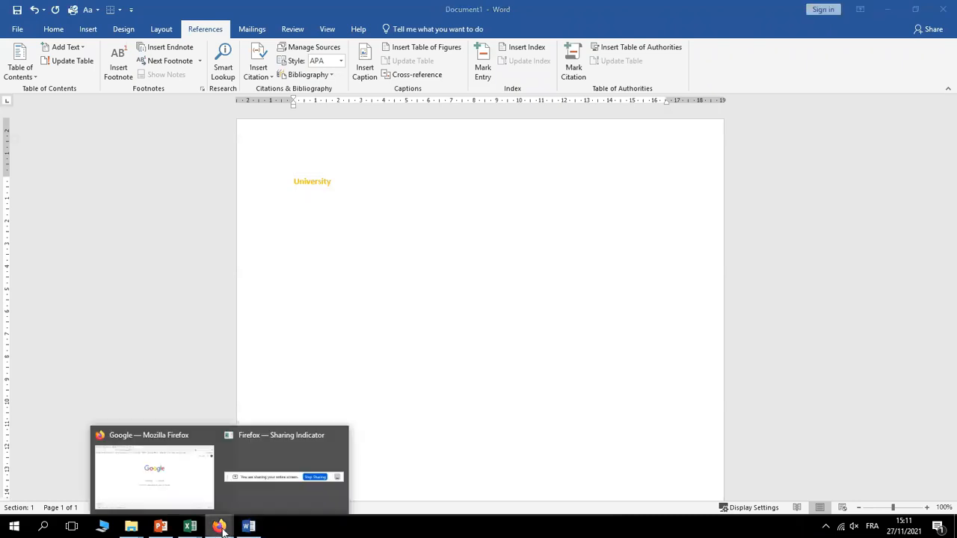
click(173, 483)
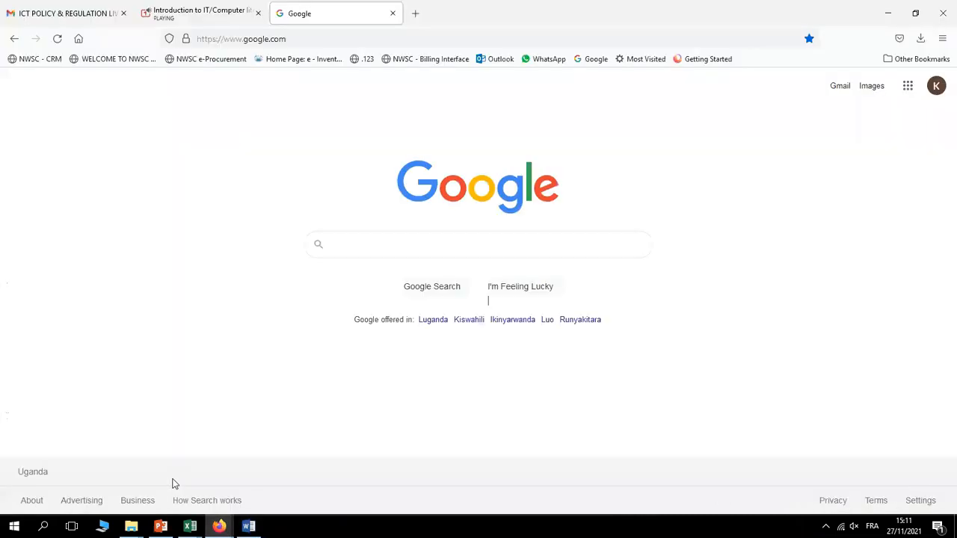
Search Google for 'ndejje university'
click(397, 244)
text(nde)
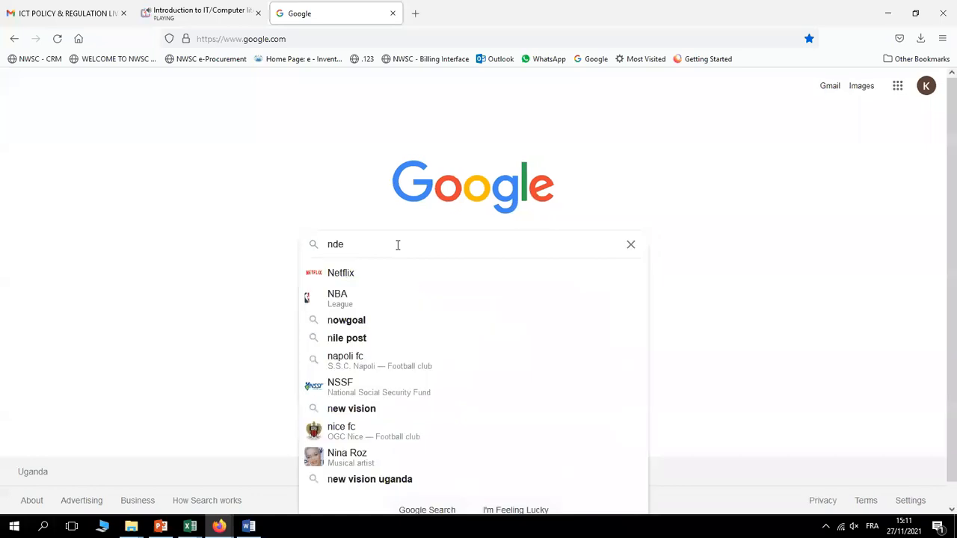
text(jje uni)
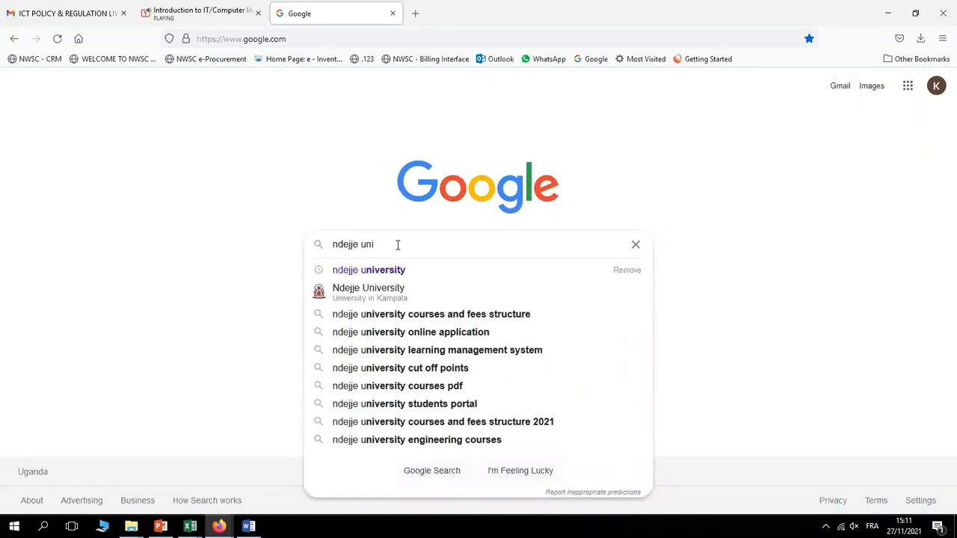
text(versit)
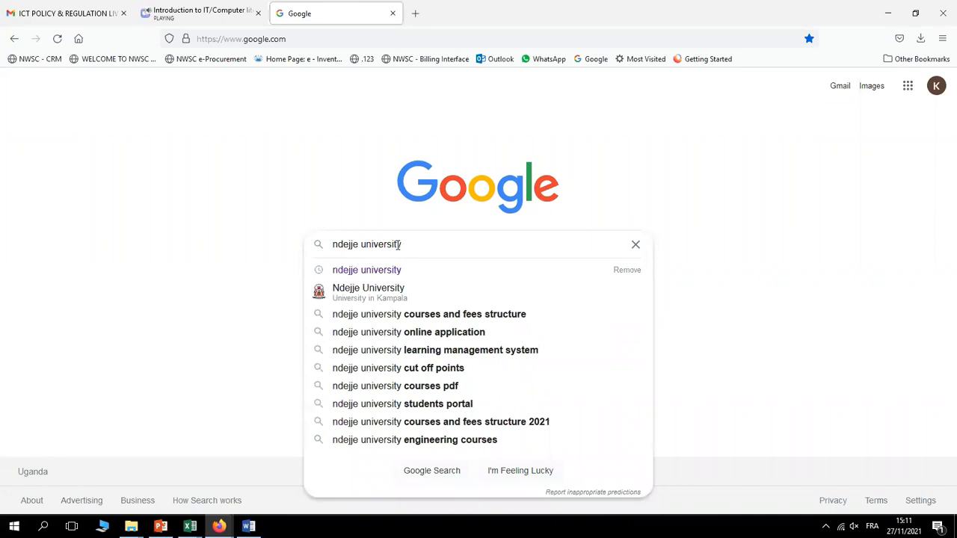
text(y)
key(Return)
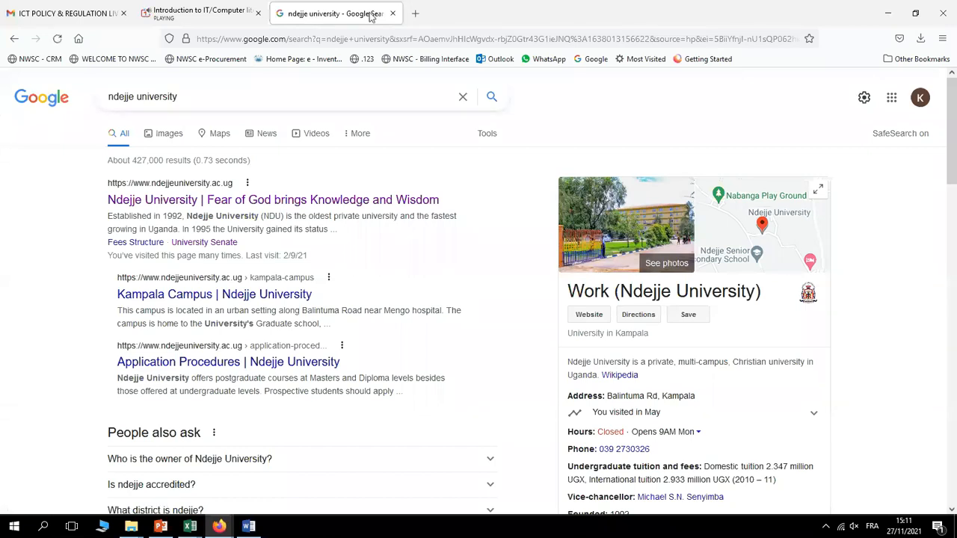
Open the official Ndejje University search result and dismiss the ESET blocked-address warning
click(188, 187)
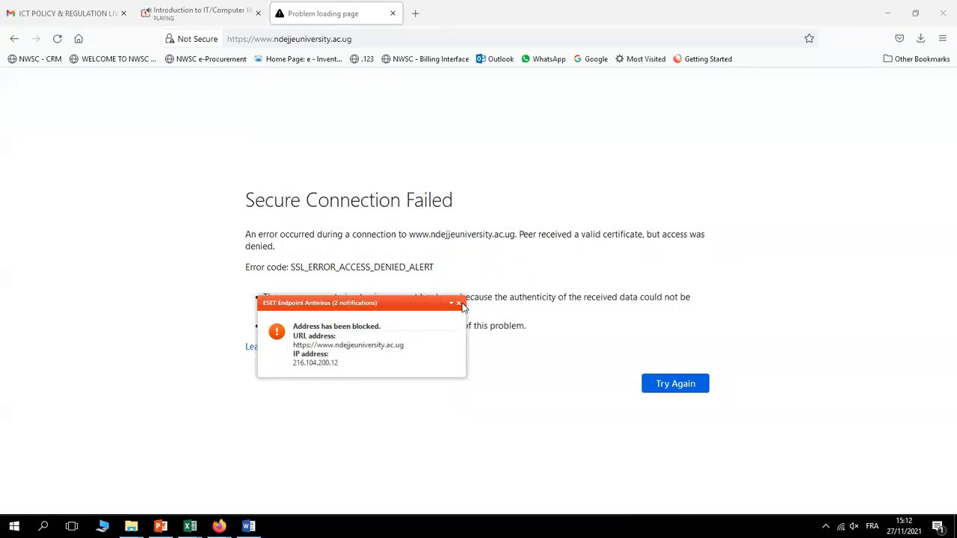
click(460, 305)
click(459, 304)
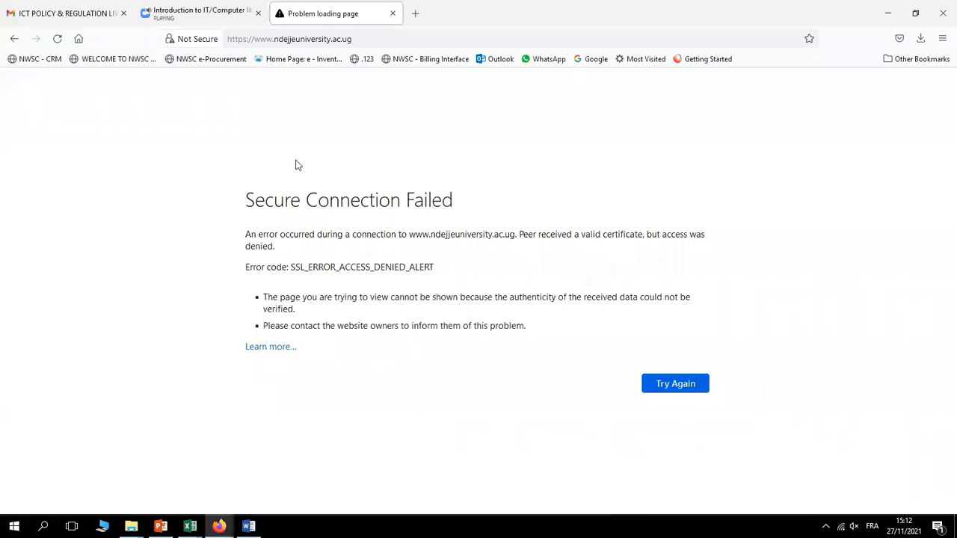
Go to nduels.ndu.ac.ug from the address bar, then return to the Word document
click(285, 38)
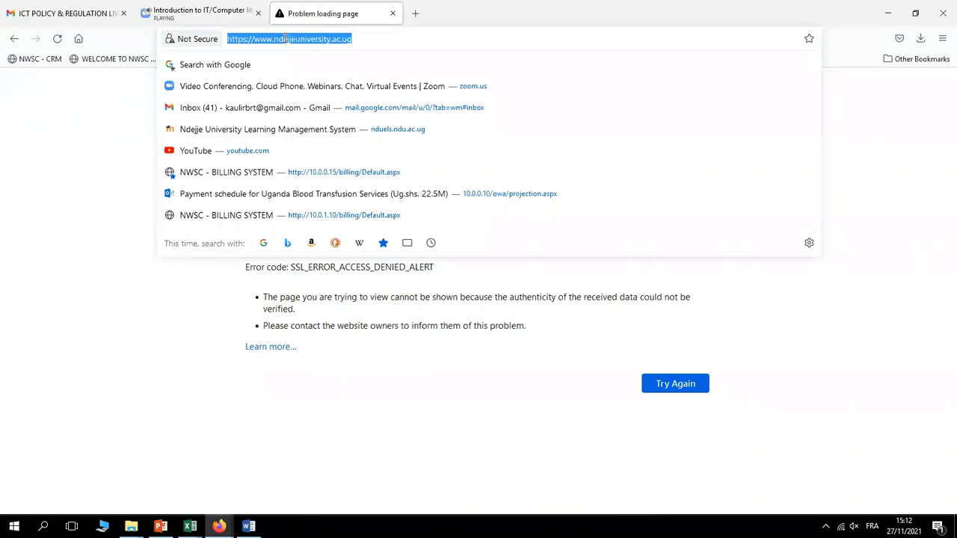
text(n)
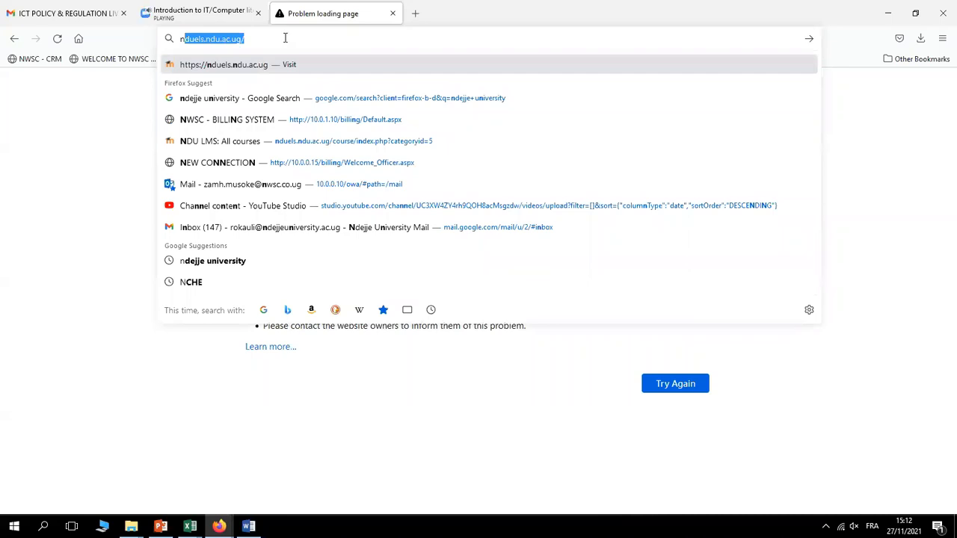
key(Return)
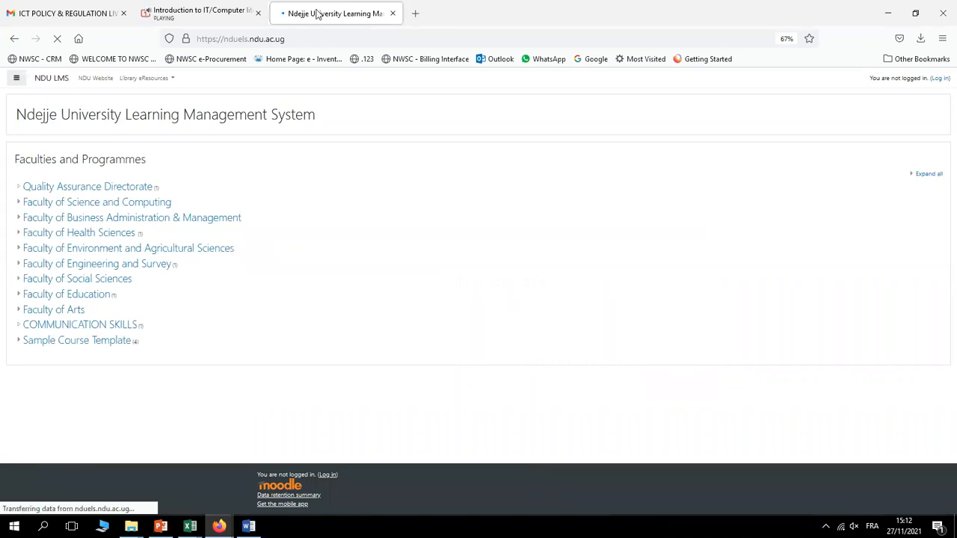
click(251, 527)
Switch from the Moodle LMS page back to the Word document holding 'University'
click(424, 297)
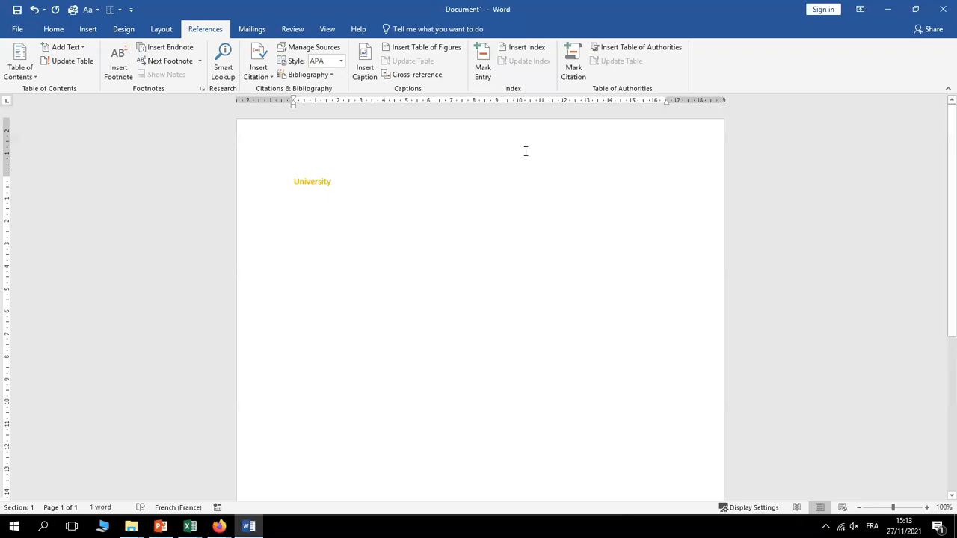
Open the Save As browse dialog with Ctrl+S and pick Desktop from the folder list
key(ctrl+s)
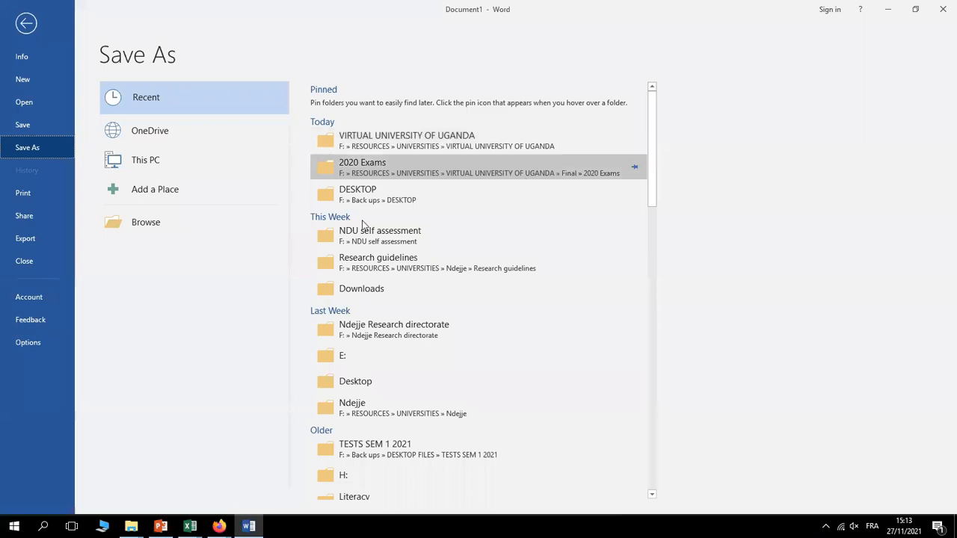
click(142, 225)
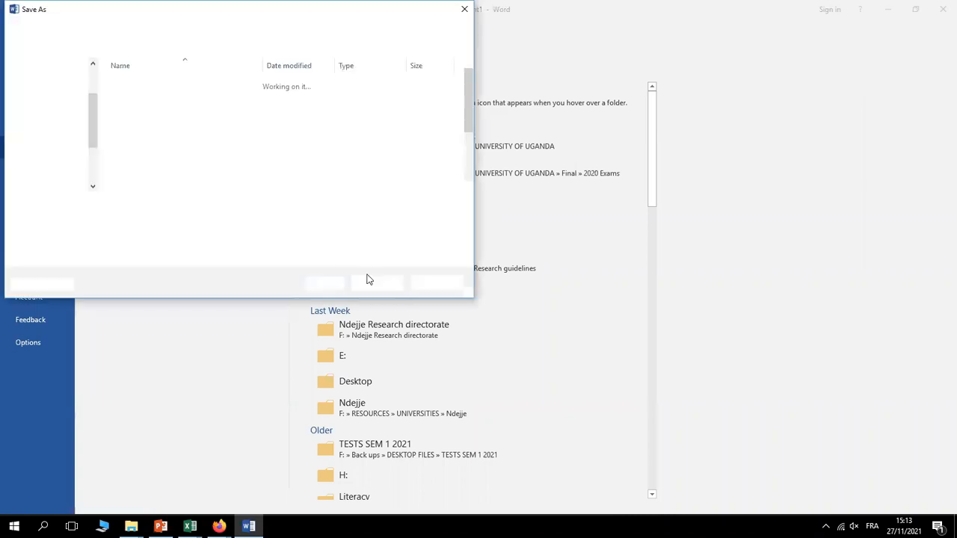
click(94, 65)
click(93, 65)
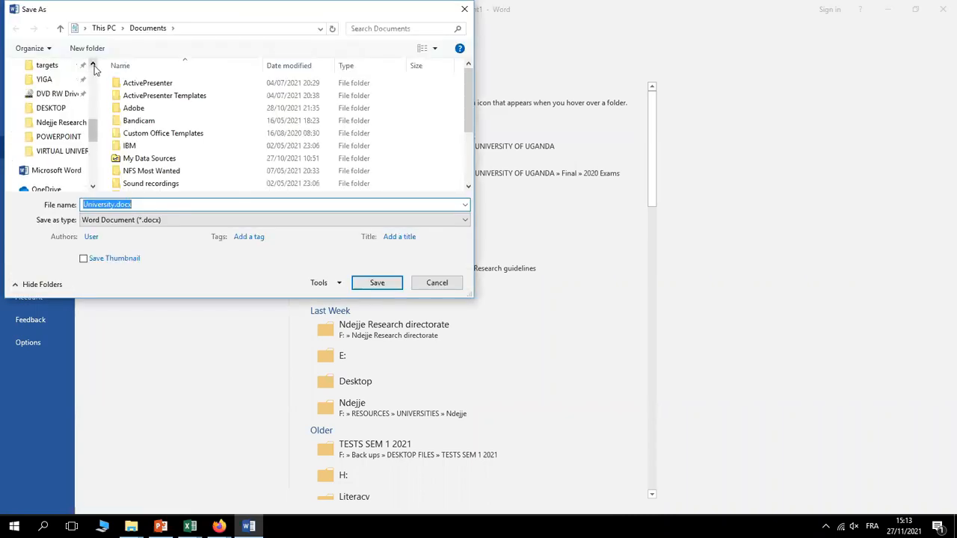
click(93, 66)
click(93, 66)
click(94, 66)
click(93, 66)
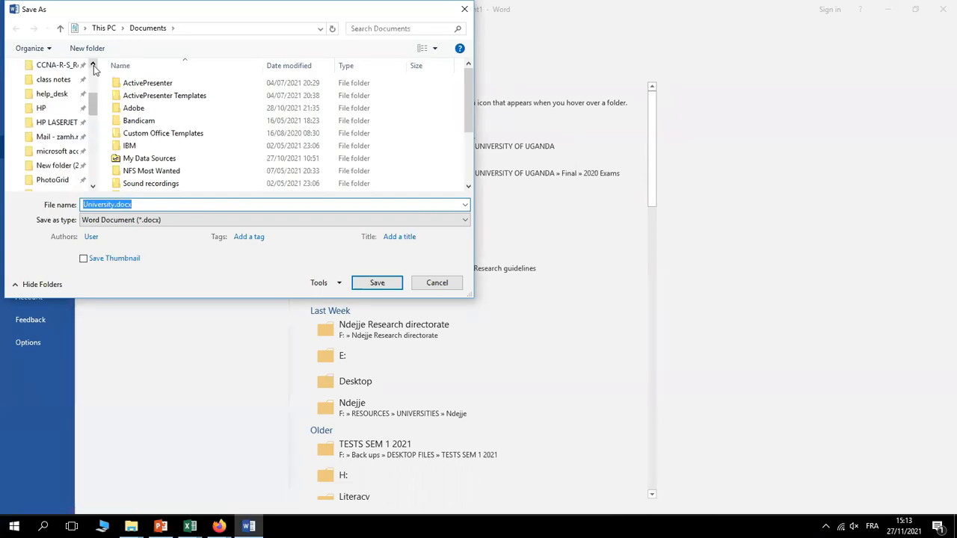
click(94, 66)
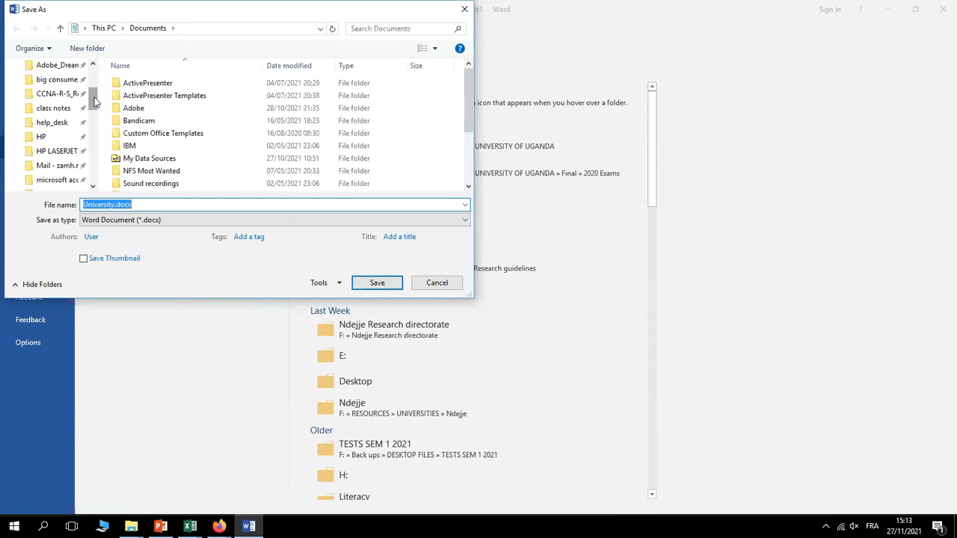
drag(94, 102, 94, 82)
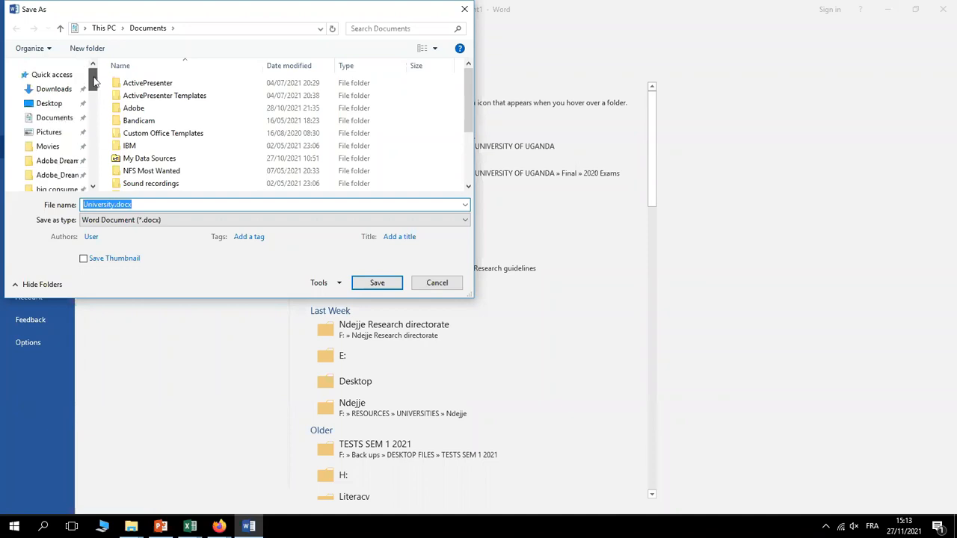
click(46, 105)
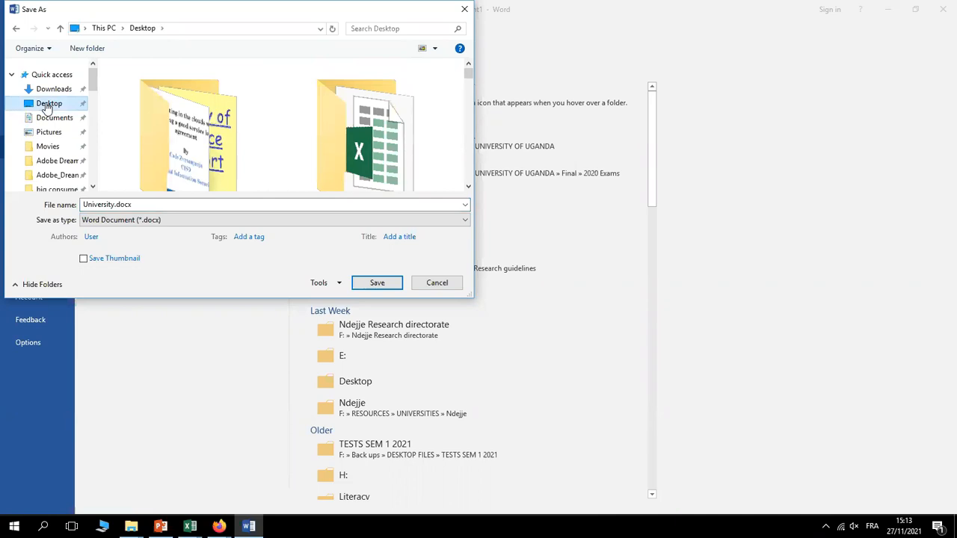
Rename the file to 'lecture one word' and save it as lecture one word.docx
click(113, 204)
double_click(114, 205)
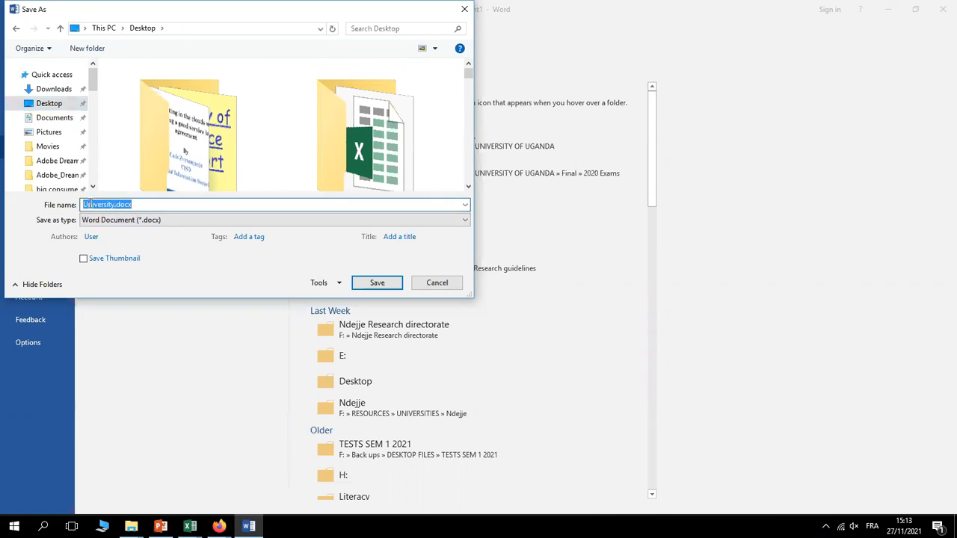
text(lectut)
key(BackSpace)
text(re o)
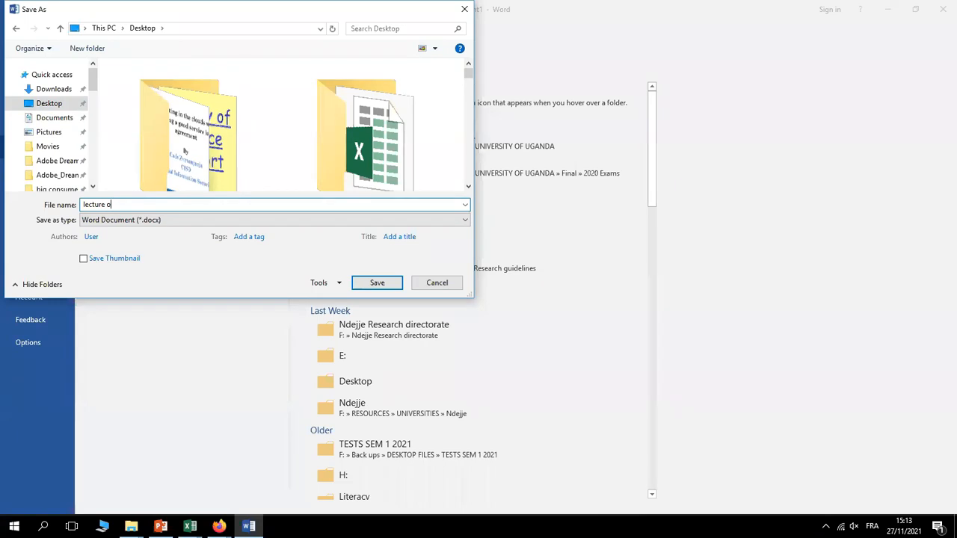
text(ne word)
click(377, 285)
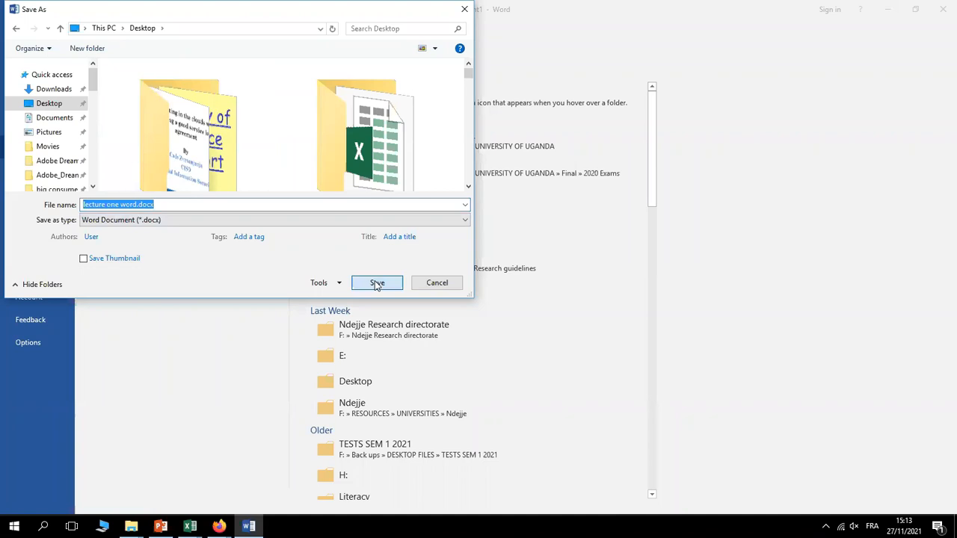
click(377, 285)
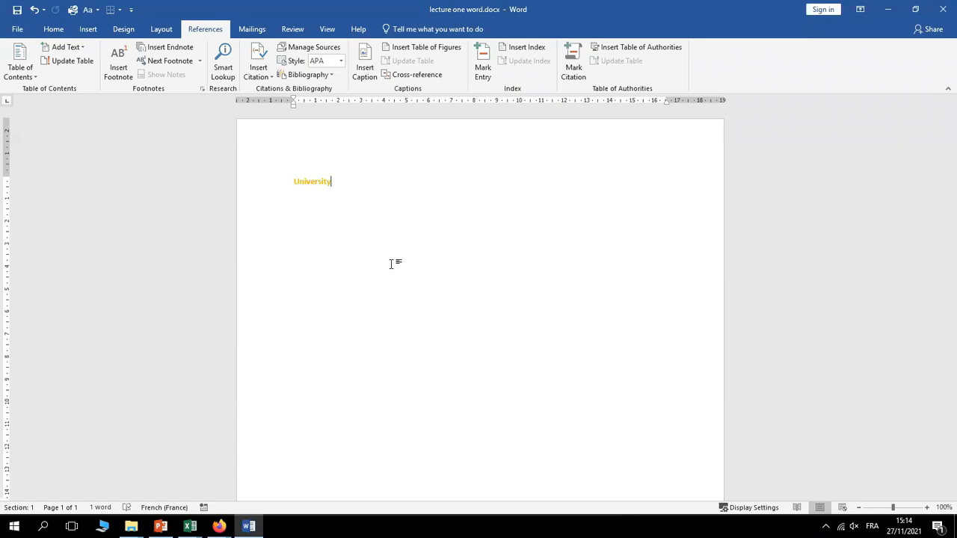
Delete the word 'University' and open the Font Color dropdown on the Home tab
triple_click(307, 180)
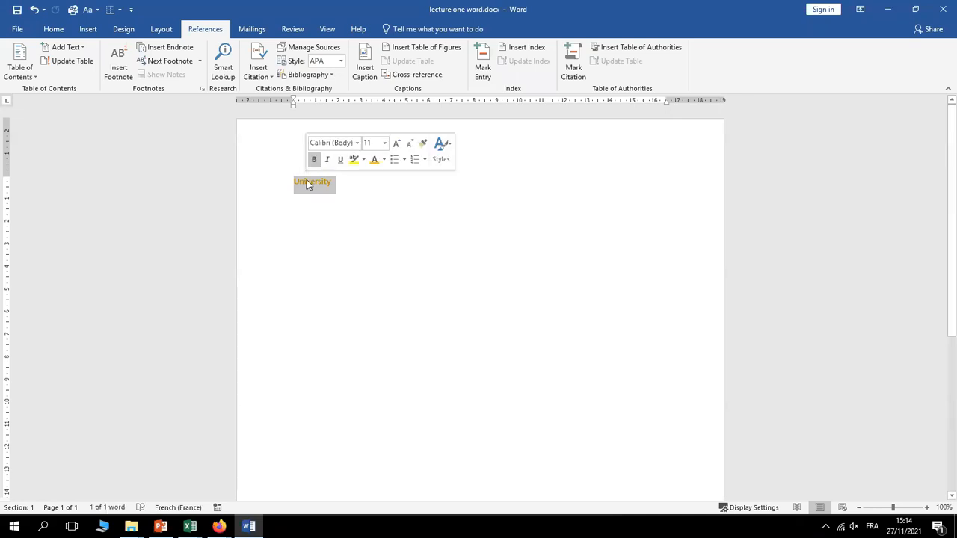
key(Delete)
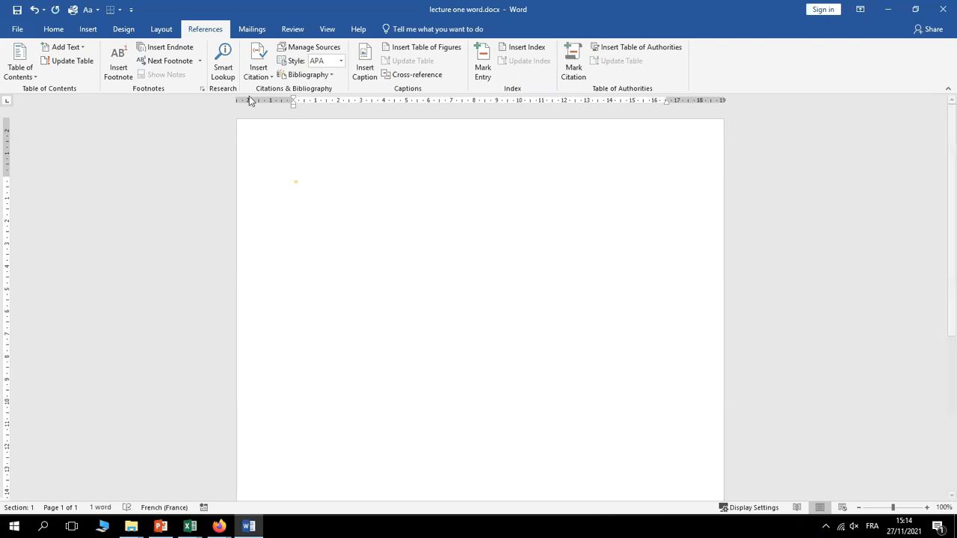
click(53, 29)
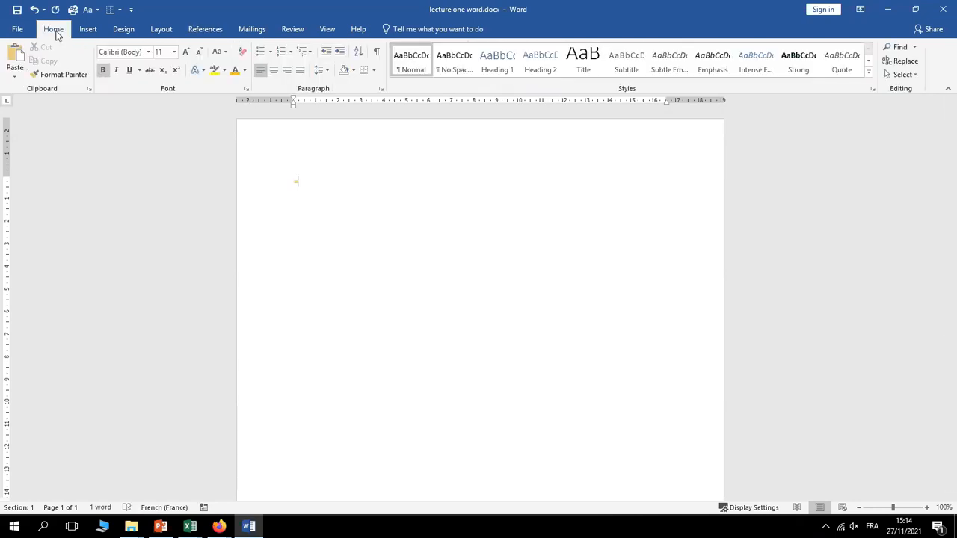
click(245, 71)
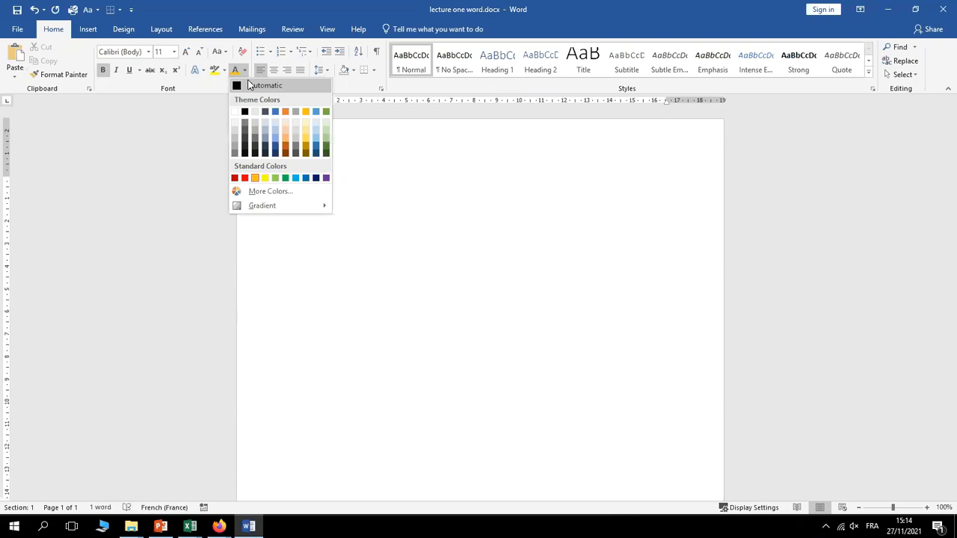
Set the font colour to Automatic and delete the leftover line
click(247, 85)
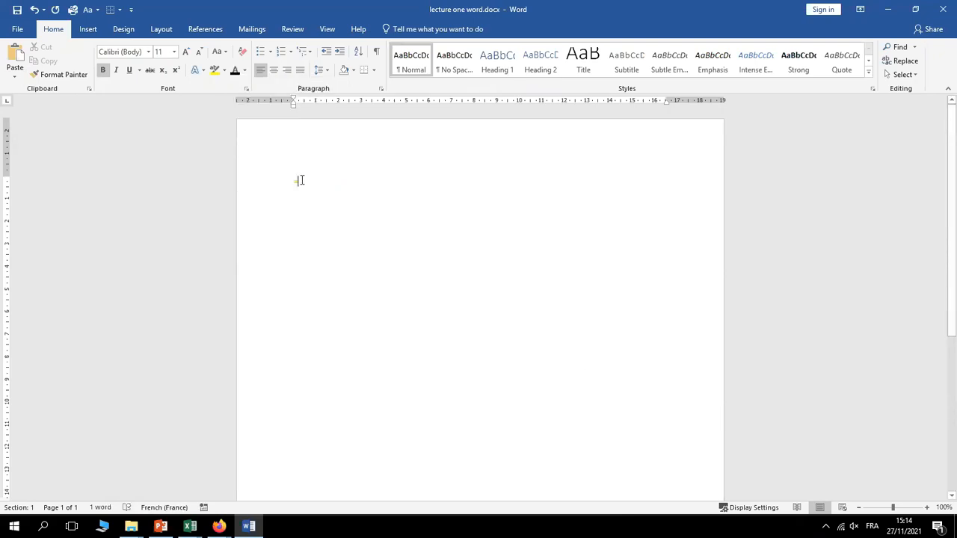
click(278, 185)
key(Delete)
Zoom in to 200%, type an = sign and recolour it from gold to black
click(927, 508)
click(927, 508)
click(928, 507)
click(927, 508)
click(927, 507)
click(927, 508)
click(927, 508)
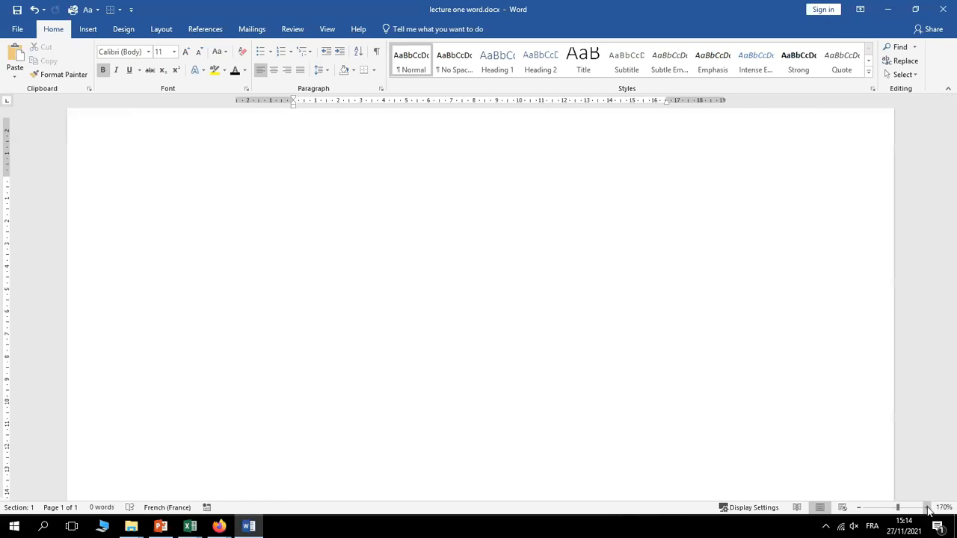
click(927, 507)
click(927, 508)
click(928, 508)
text(=)
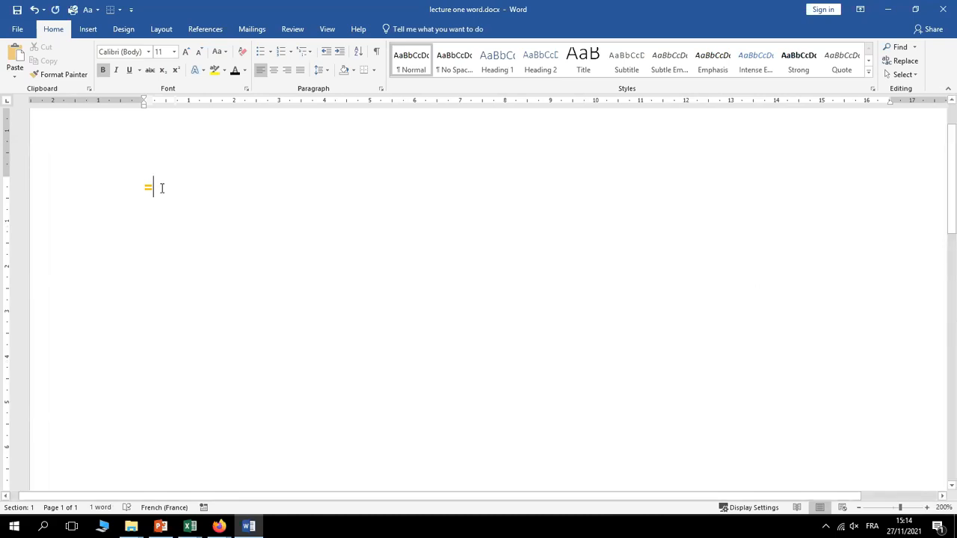
drag(162, 188, 144, 184)
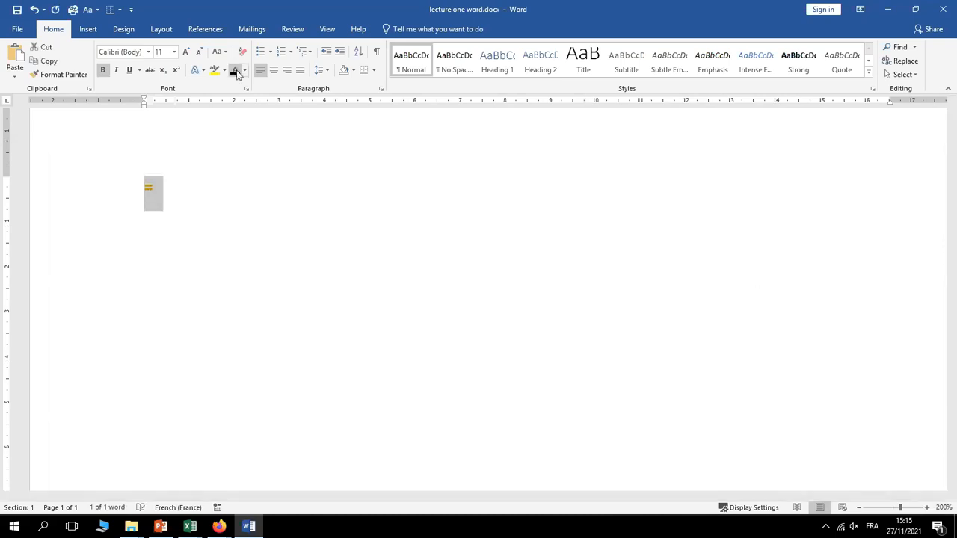
click(162, 184)
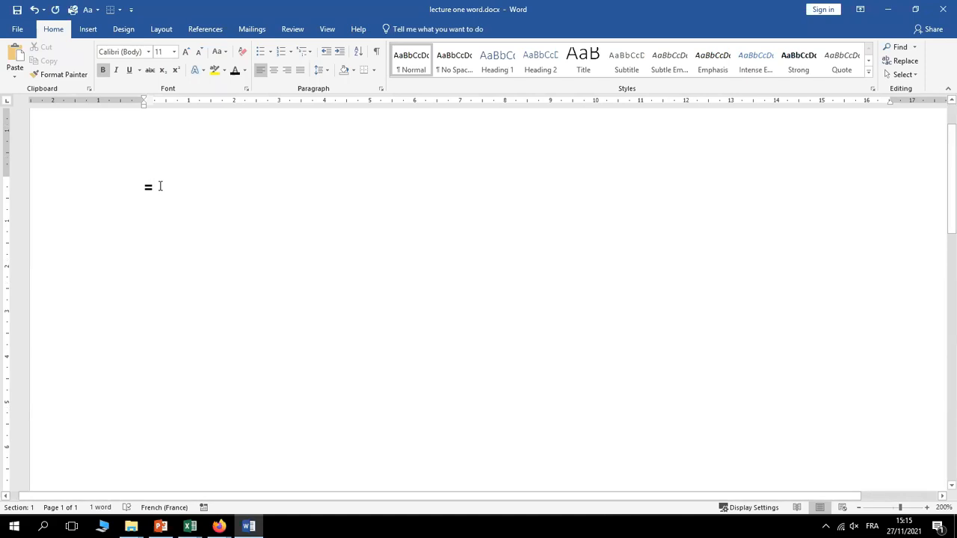
Complete the formula =rand(5,2) and expand it into five bold sample paragraphs of 149 words
text(r)
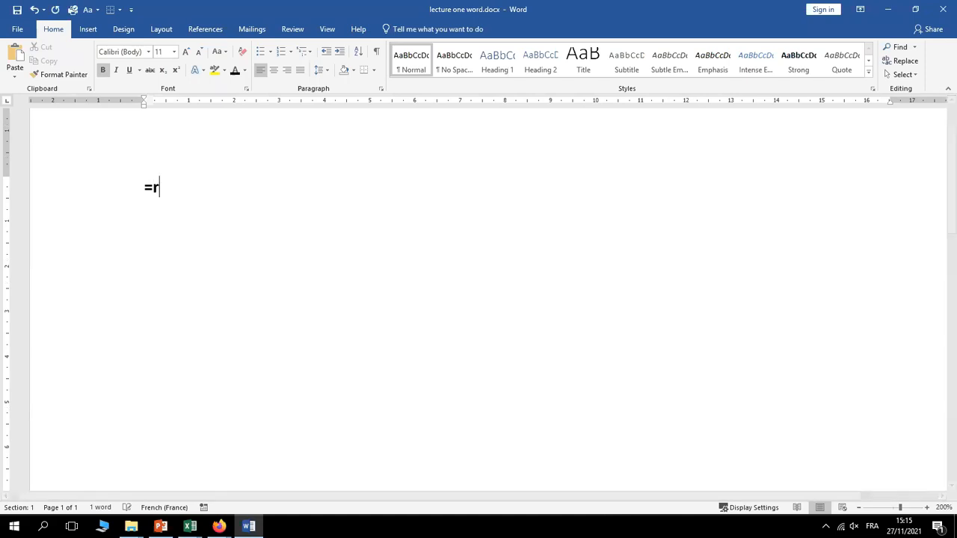
text(and)
text((5,2))
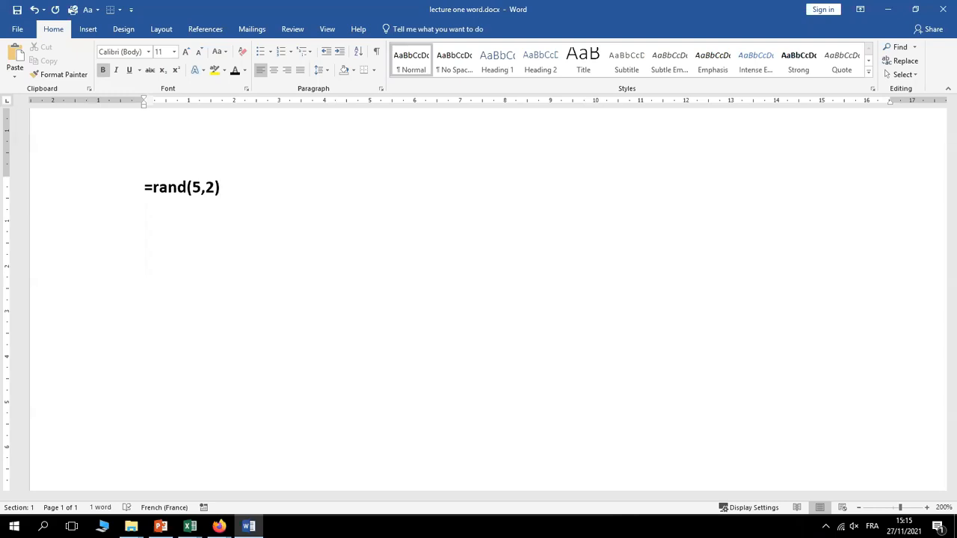
key(Return)
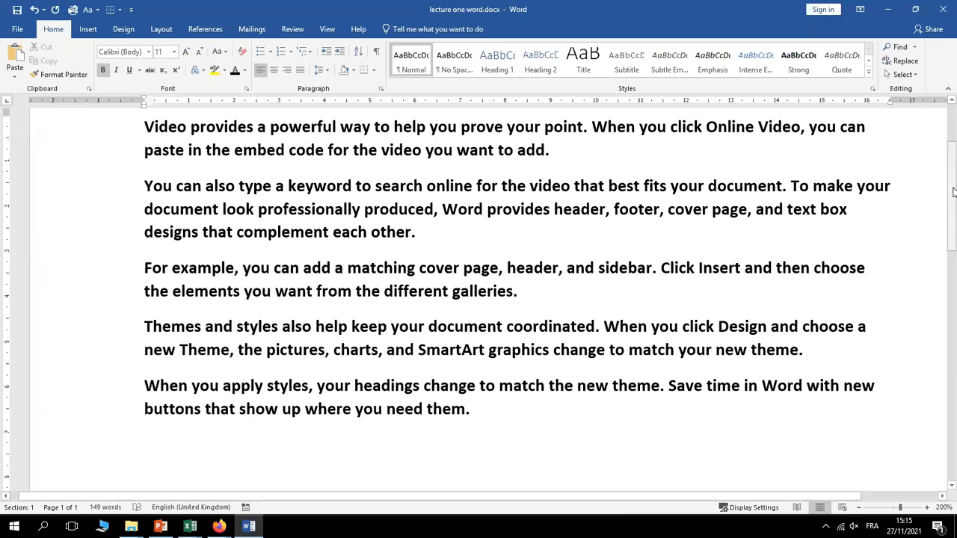
drag(954, 187, 948, 179)
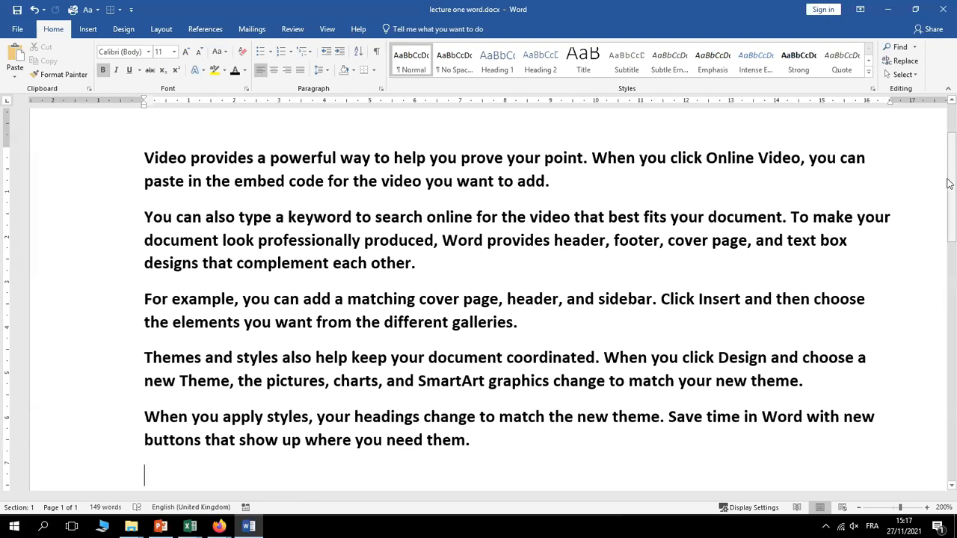
Undo the expansion, replace the formula with =rand(6,4), and expand it to 374 words
key(ctrl+z)
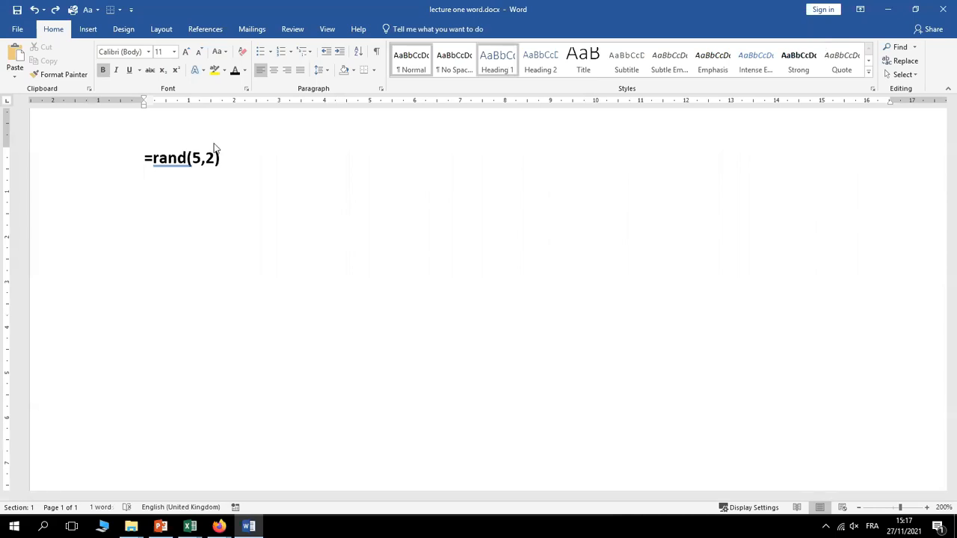
key(BackSpace)
key(BackSpace)
key(BackSpace)
key(BackSpace)
key(BackSpace)
key(BackSpace)
key(BackSpace)
key(BackSpace)
key(BackSpace)
key(BackSpace)
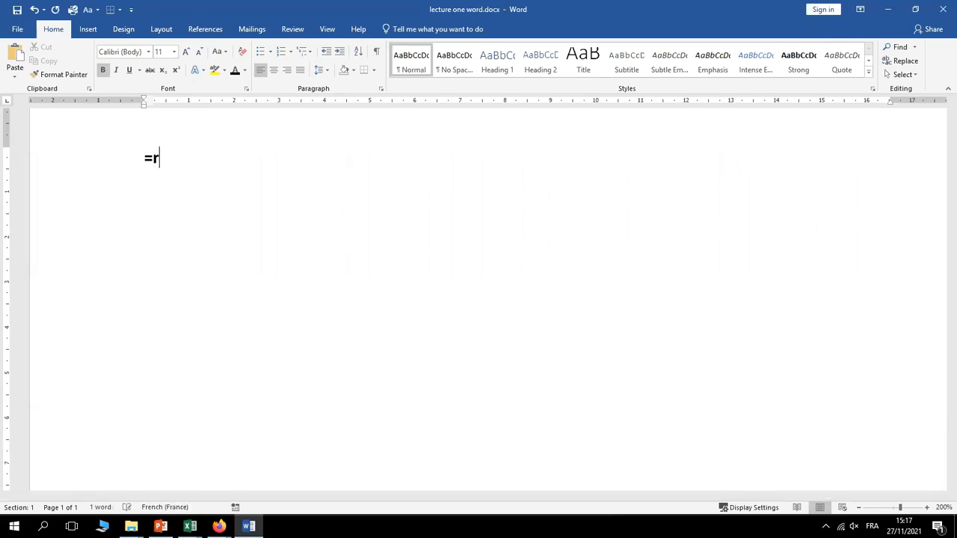
text(=)
text(rand()
text(6,4)
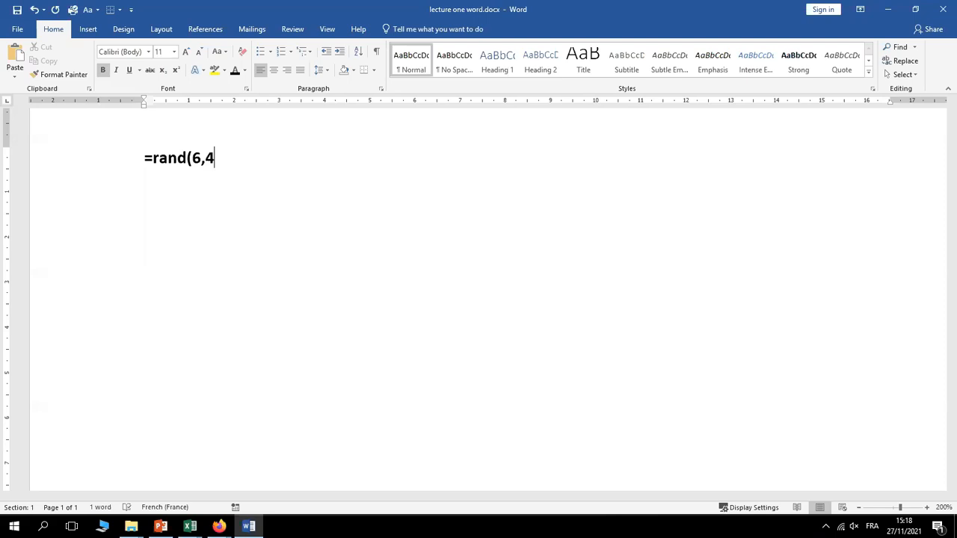
text())
key(Return)
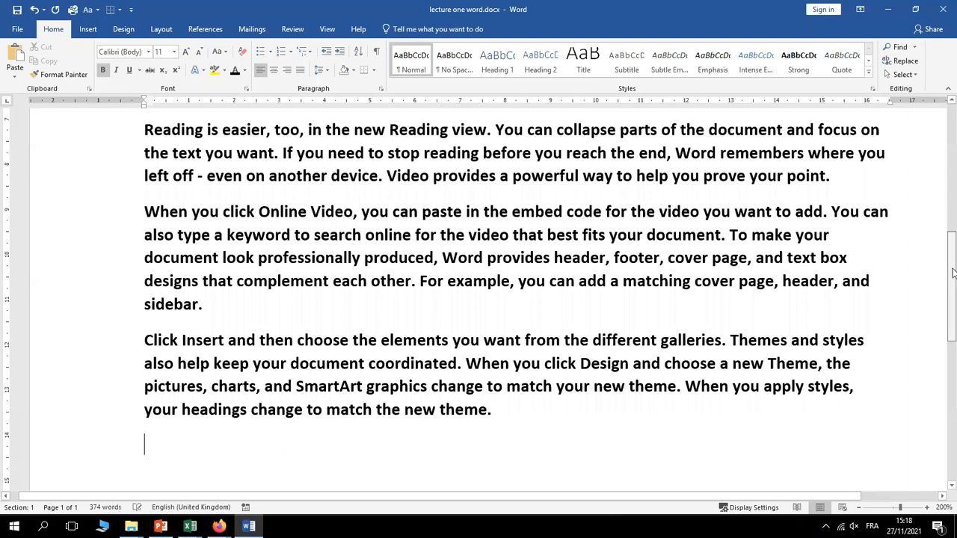
Undo back to =rand(6,4), overwrite it with =rand(70,5), and expand the new formula
scroll(953, 273, up, 10)
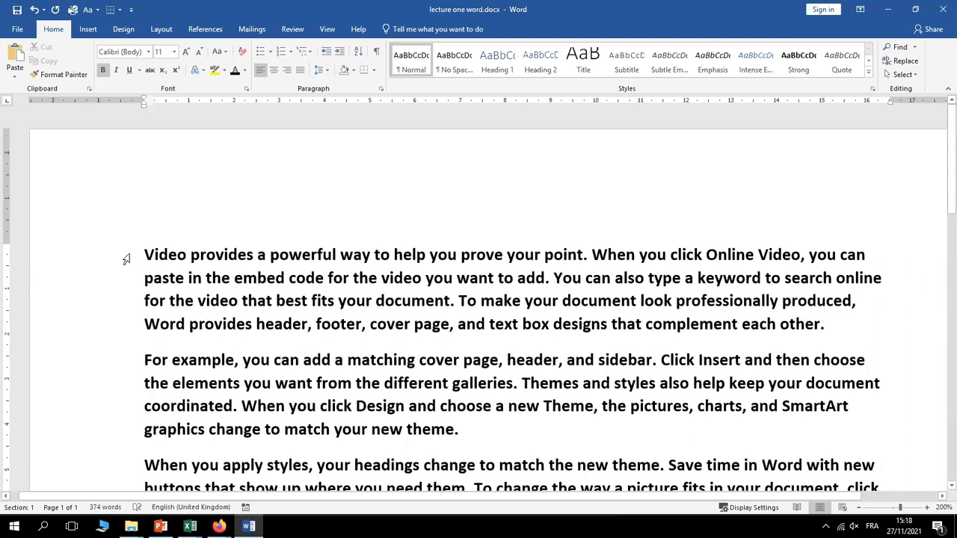
key(ctrl+z)
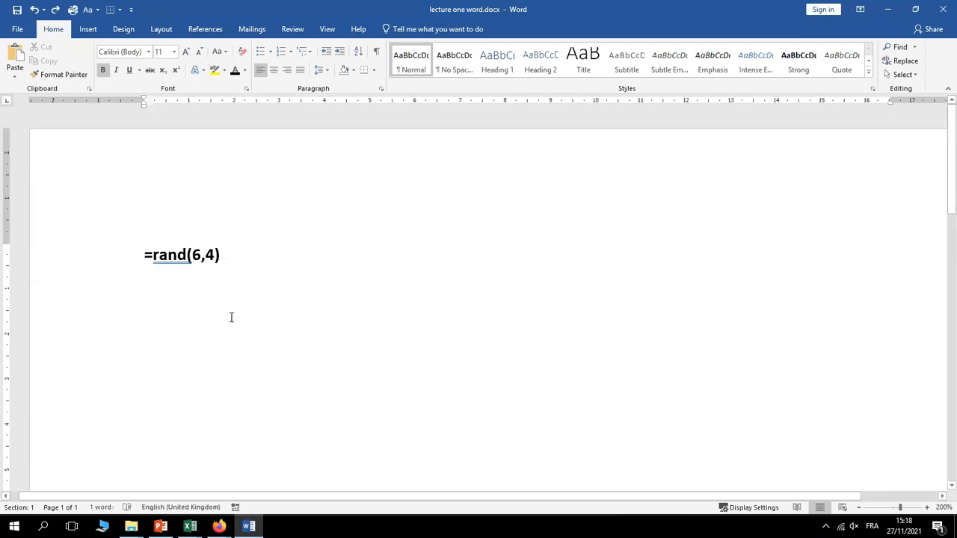
drag(234, 283, 127, 268)
text(=ra)
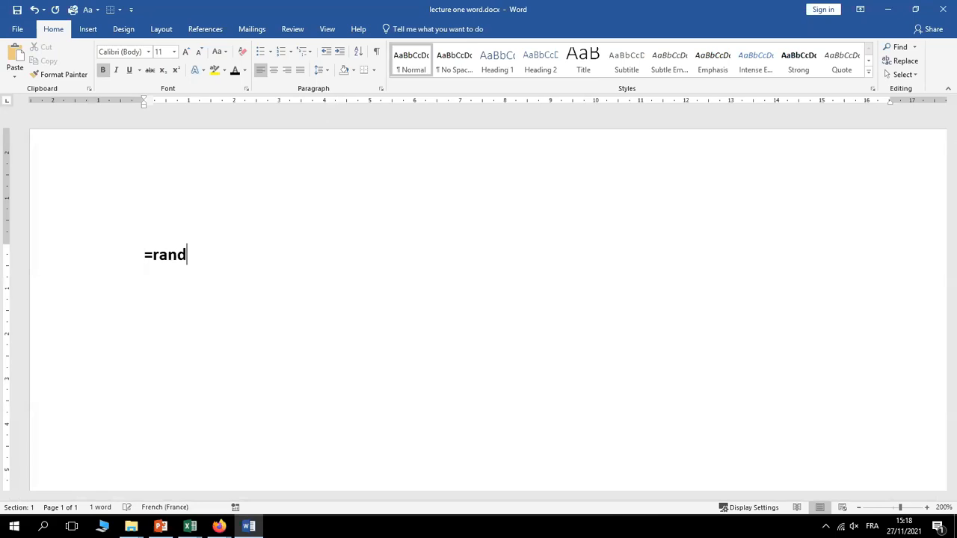
text((70,5))
key(Return)
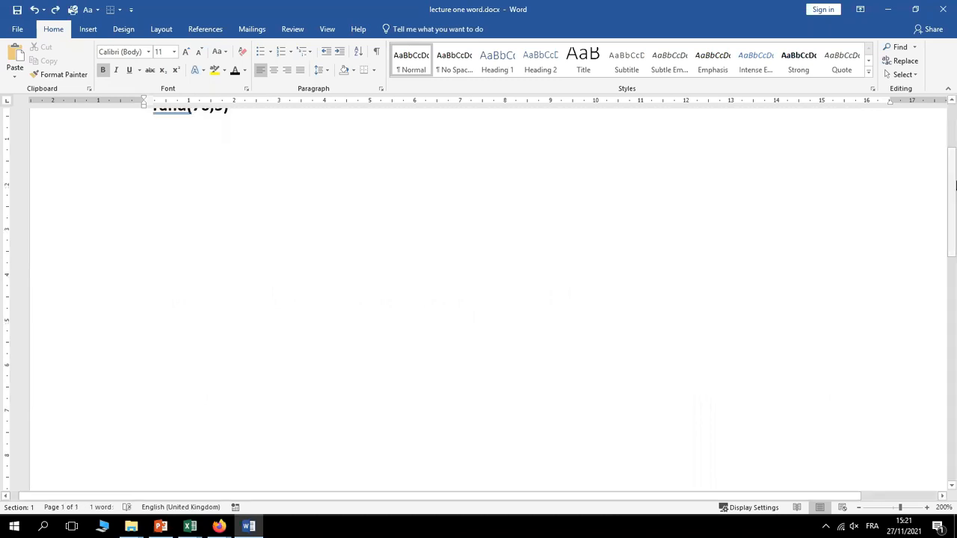
Scroll to the top, select the =rand(70,5) line, then place the caret at its end
scroll(952, 193, up, 5)
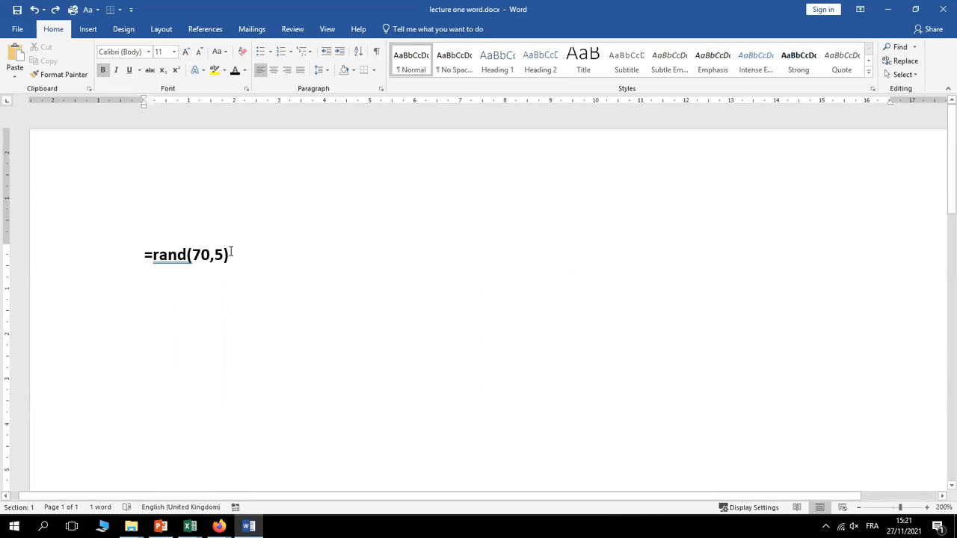
click(111, 256)
click(274, 320)
click(229, 255)
Select the bold =rand(70,5) line and grow its font size from 11 pt up to 26 pt
drag(228, 255, 141, 254)
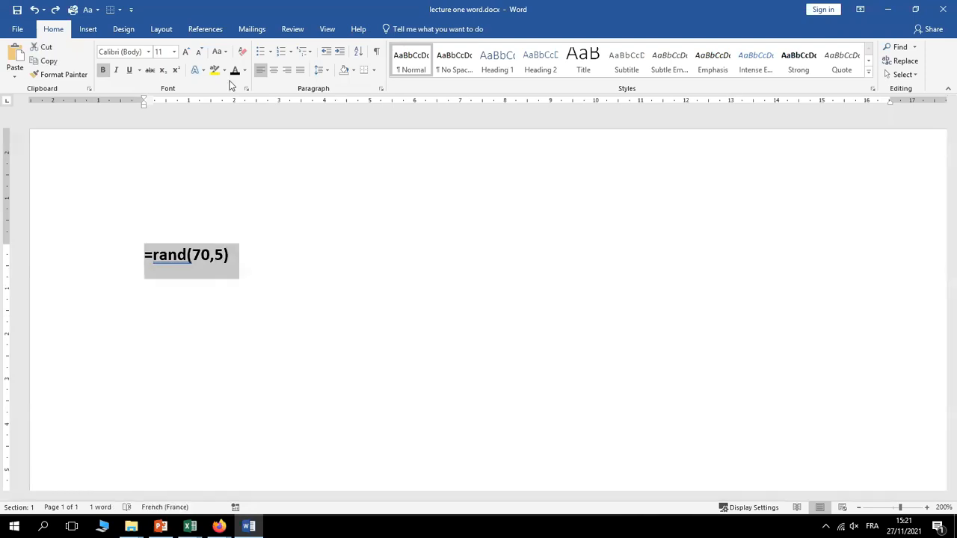
click(185, 51)
click(185, 51)
click(185, 52)
click(186, 52)
click(185, 52)
click(185, 51)
click(186, 51)
click(186, 52)
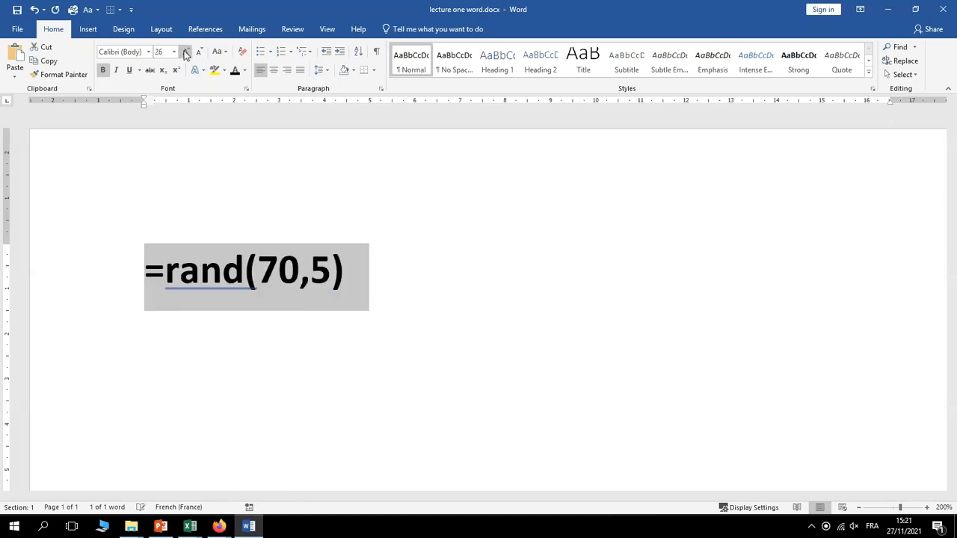
click(185, 51)
click(186, 51)
click(185, 52)
click(186, 51)
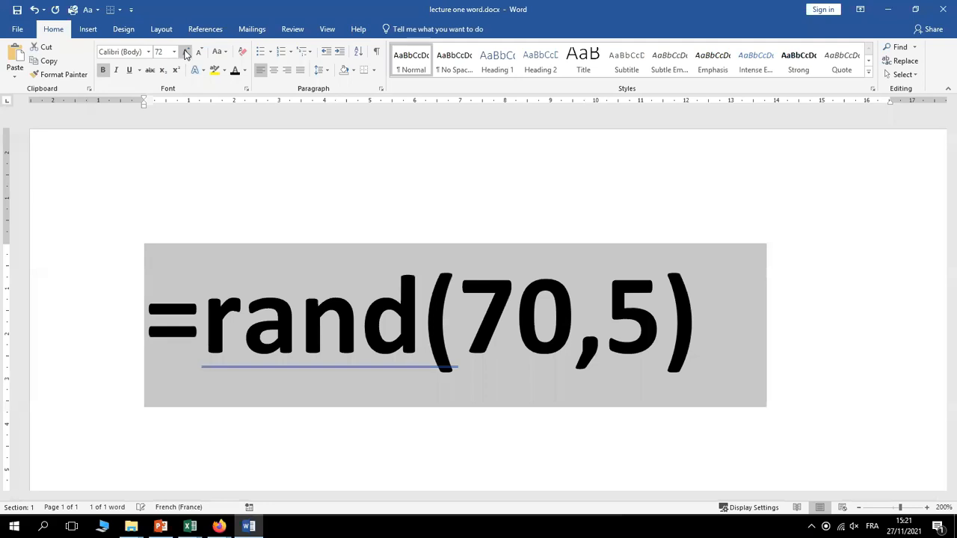